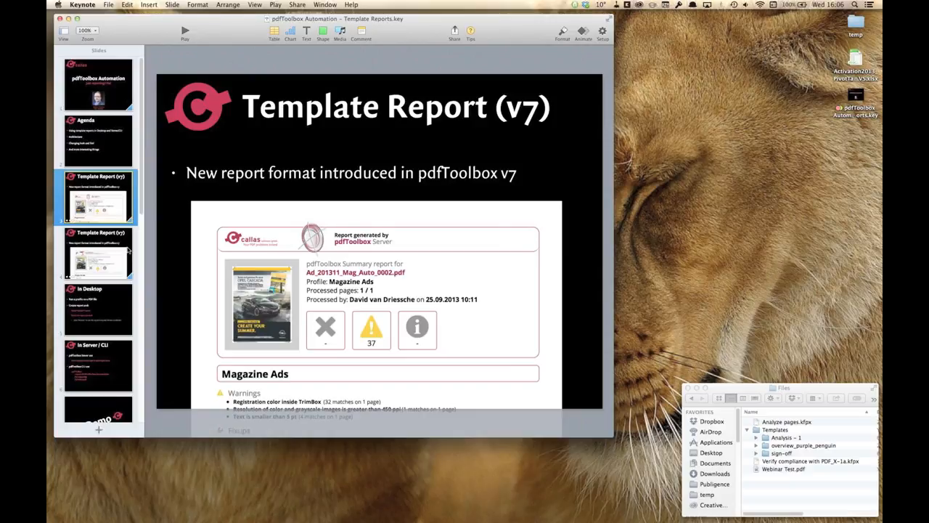
Go through the presentation from the second Template Report slide to the Demo slide.
{"action": "left_click", "coordinate": [128, 250]}
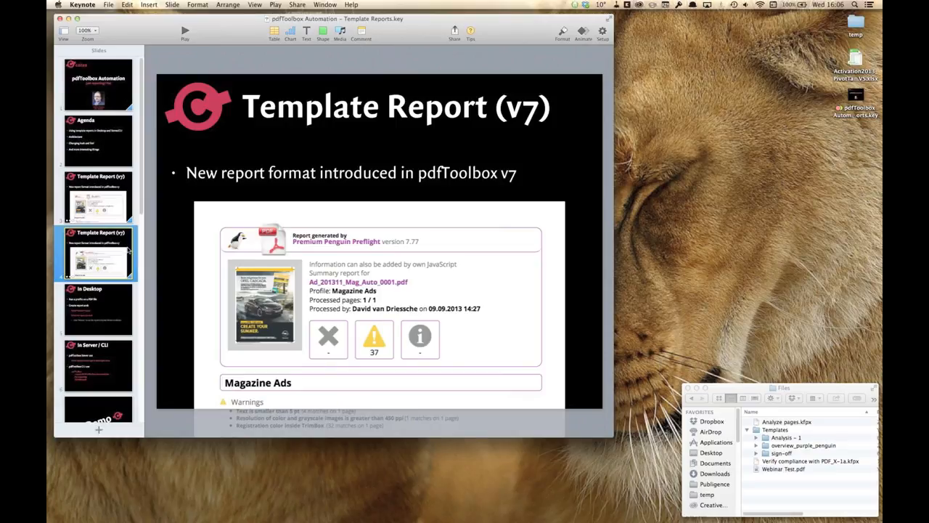
{"action": "left_click", "coordinate": [88, 310]}
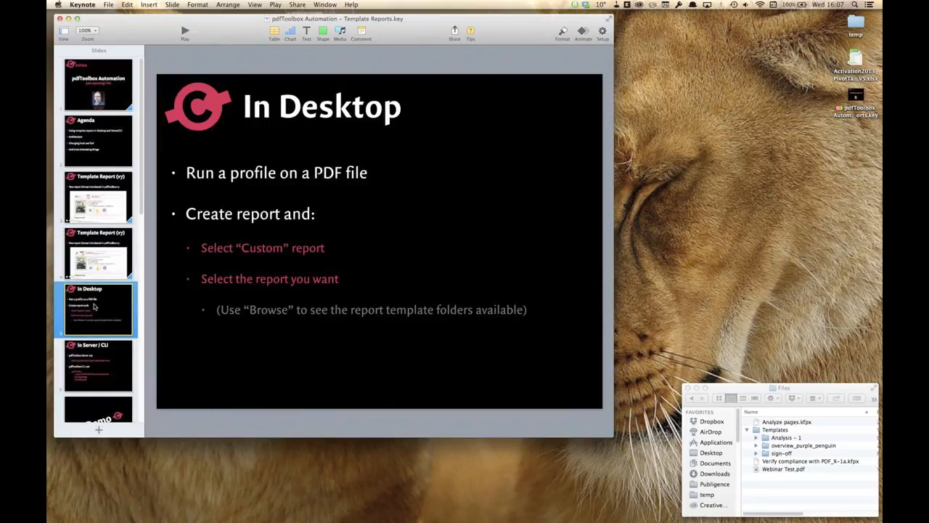
{"action": "scroll", "coordinate": [91, 308], "scroll_direction": "down", "scroll_amount": 4}
{"action": "left_click", "coordinate": [96, 302]}
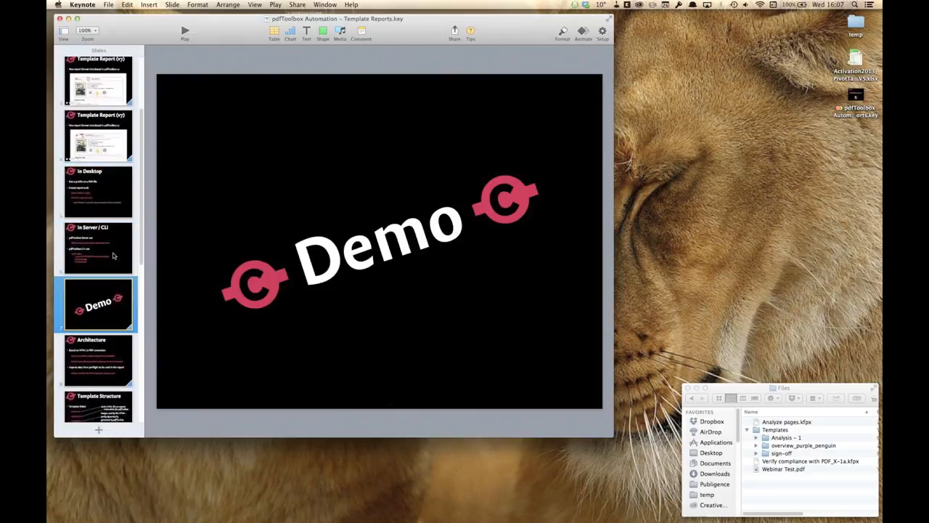
Hide the presentation and switch to callas pdfToolbox.
{"action": "key", "text": "super+h"}
{"action": "key", "text": "super+Tab"}
{"action": "key", "text": "super+Tab"}
{"action": "key", "text": "super+Tab"}
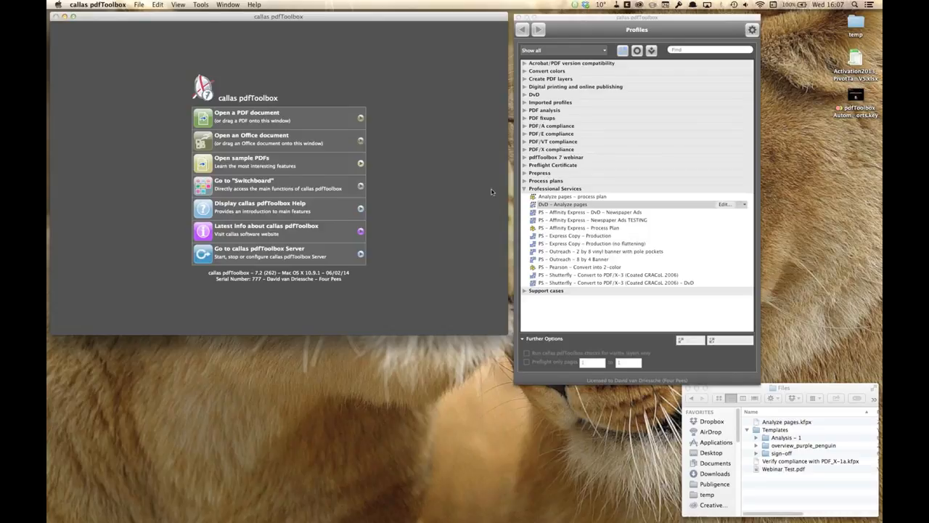
{"action": "left_click", "coordinate": [779, 495]}
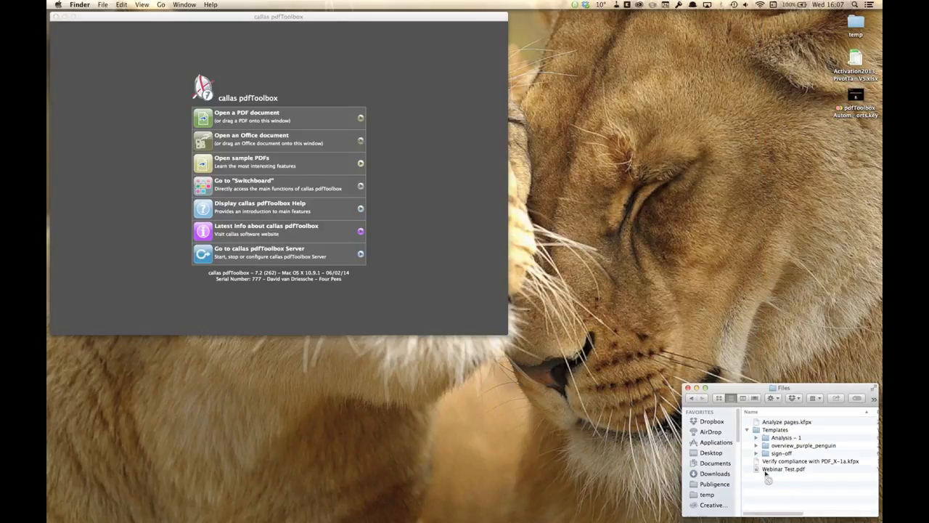
{"action": "left_click_drag", "start_coordinate": [765, 472], "coordinate": [777, 478]}
{"action": "left_click", "coordinate": [777, 477]}
Browse to Demo Files in the Four Pees Demos folder and open creaX-spot-12704-Shoes.pdf in pdfToolbox.
{"action": "mouse_move", "coordinate": [48, 476]}
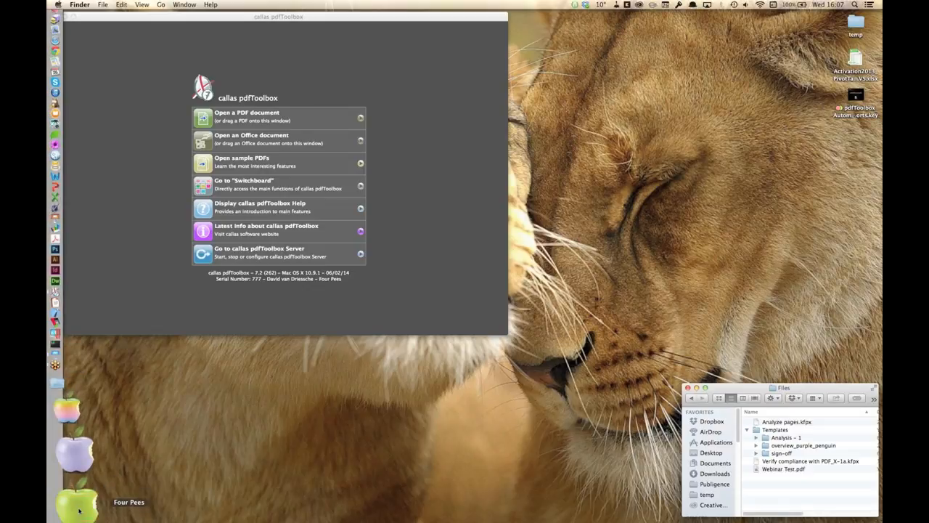
{"action": "left_click", "coordinate": [75, 475]}
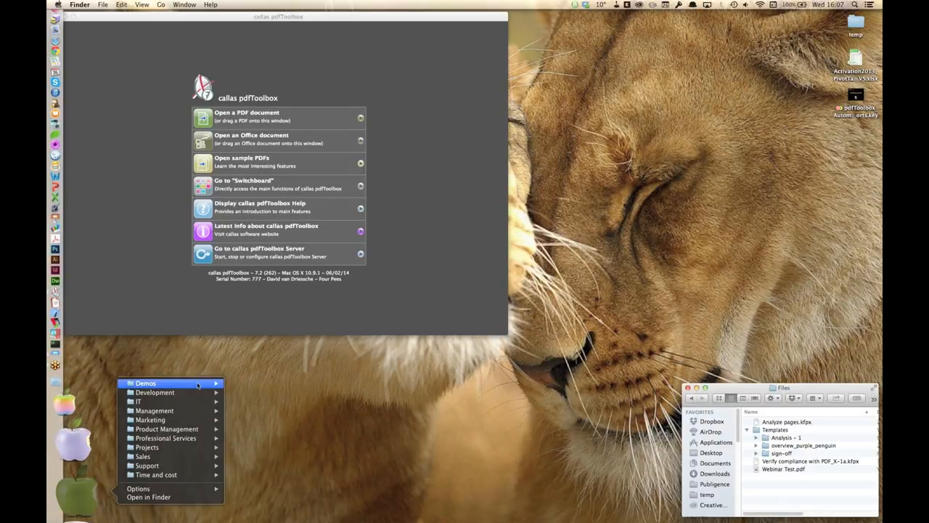
{"action": "mouse_move", "coordinate": [166, 383]}
{"action": "left_click", "coordinate": [276, 384]}
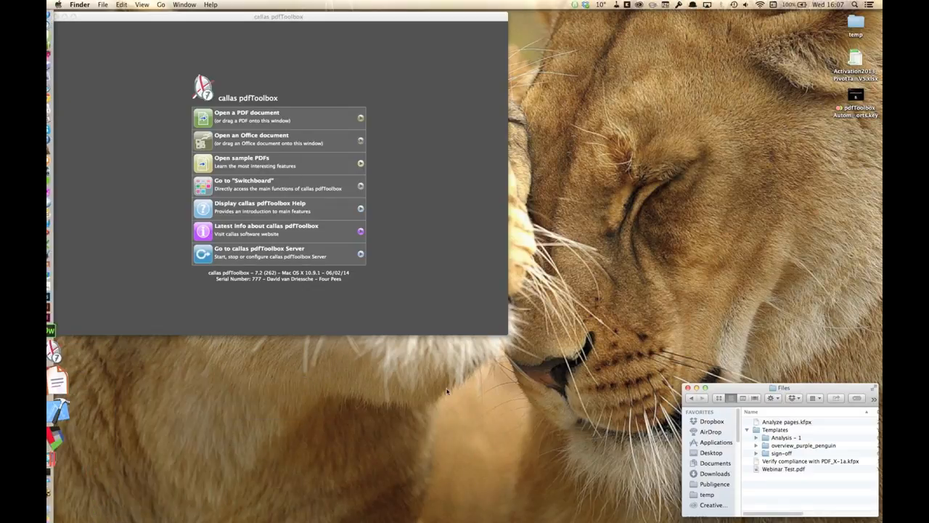
{"action": "double_click", "coordinate": [704, 411]}
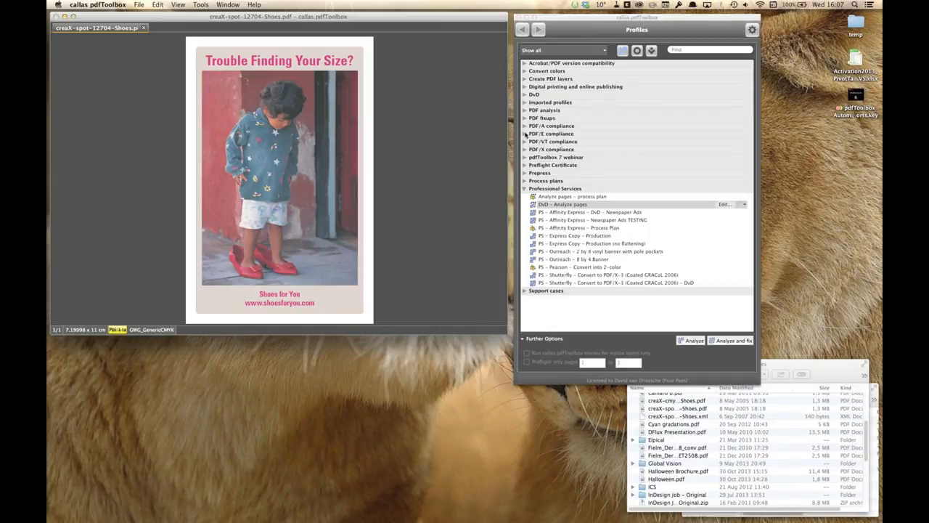
Run the "Verify compliance with PDF/X-1a" profile from the PDF/X compliance group on the document.
{"action": "left_click", "coordinate": [523, 150]}
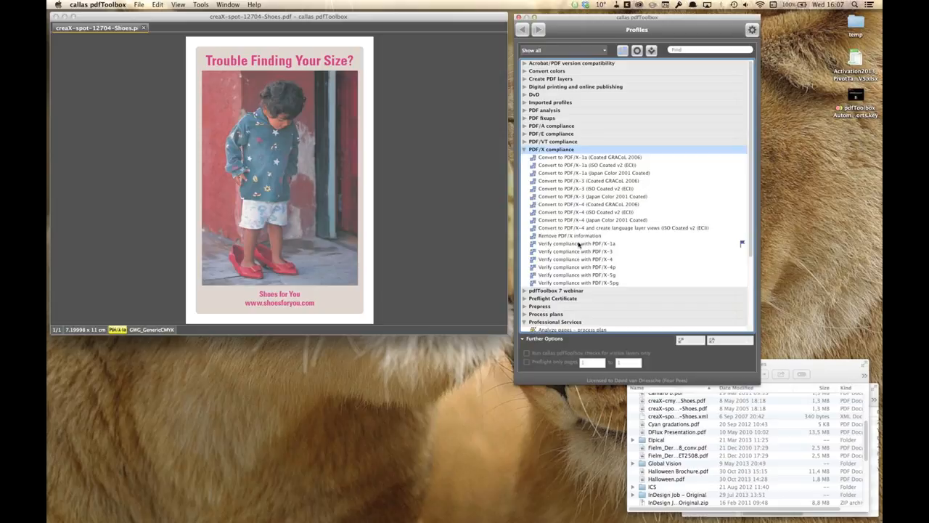
{"action": "left_click", "coordinate": [580, 244]}
{"action": "double_click", "coordinate": [601, 258]}
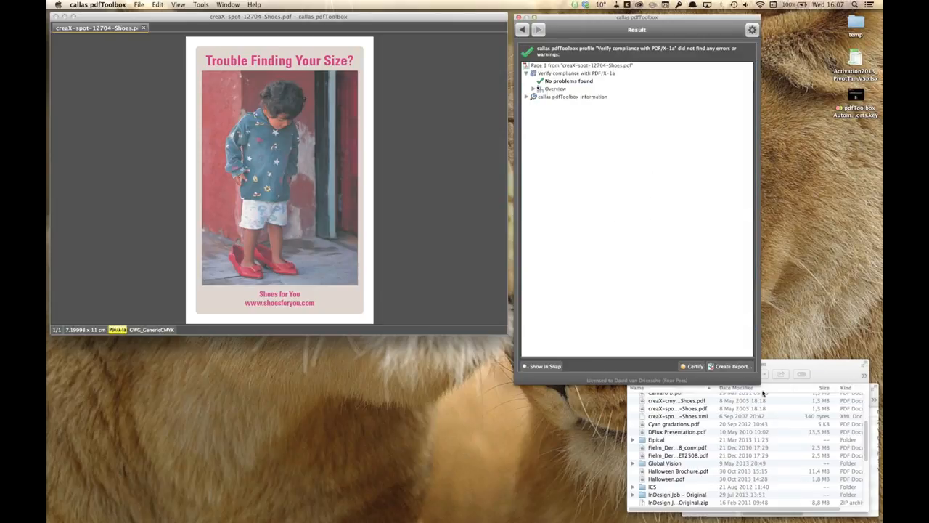
Save a PDF report (Custom) of the result to the Desktop as creaX-spot-12704-Shoes_report.pdf, using the Penguin Report template.
{"action": "left_click", "coordinate": [732, 365]}
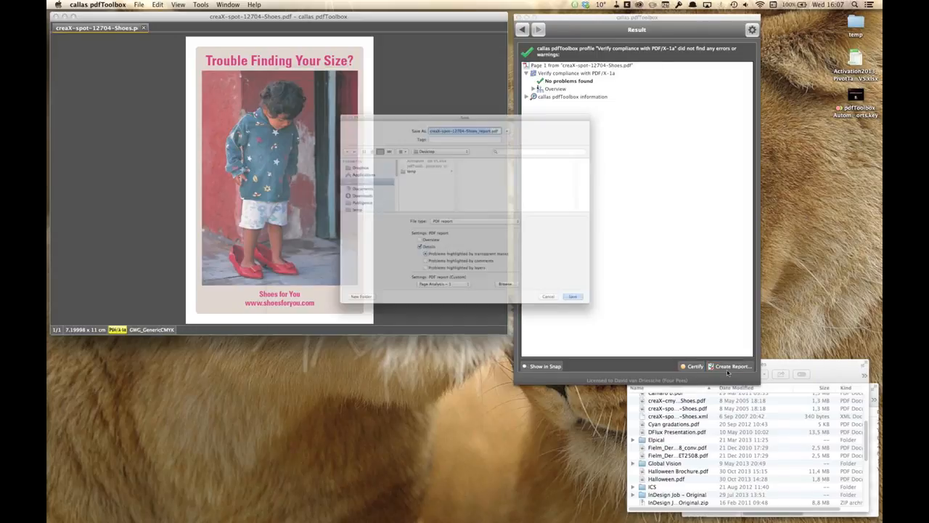
{"action": "left_click_drag", "start_coordinate": [500, 79], "coordinate": [463, 14]}
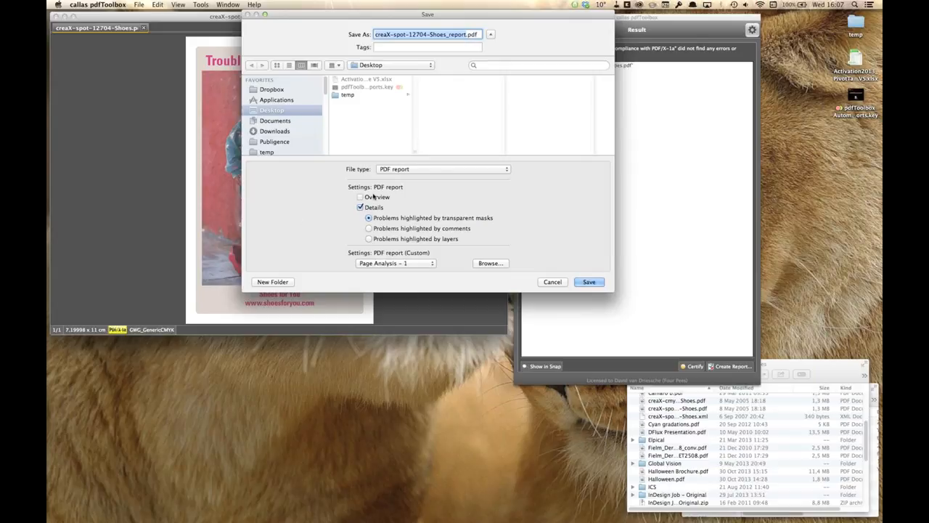
{"action": "left_click", "coordinate": [497, 169]}
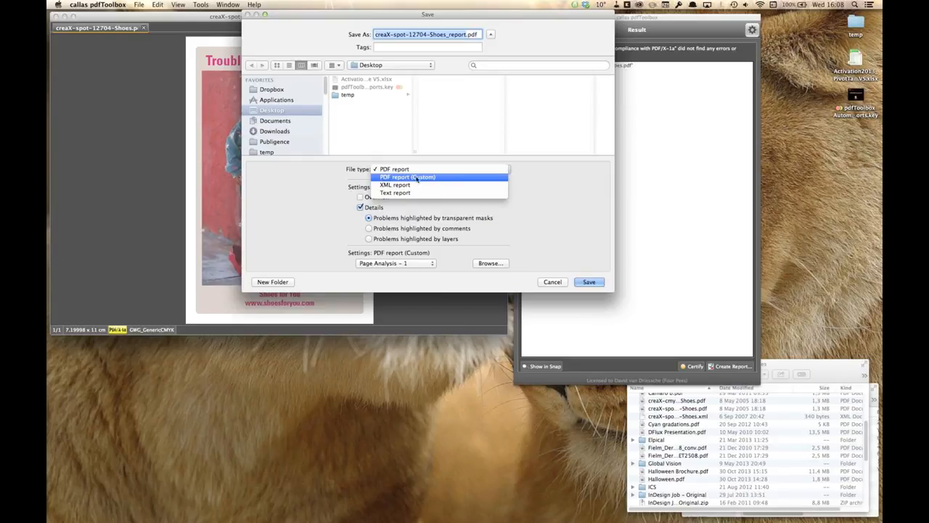
{"action": "left_click", "coordinate": [421, 178]}
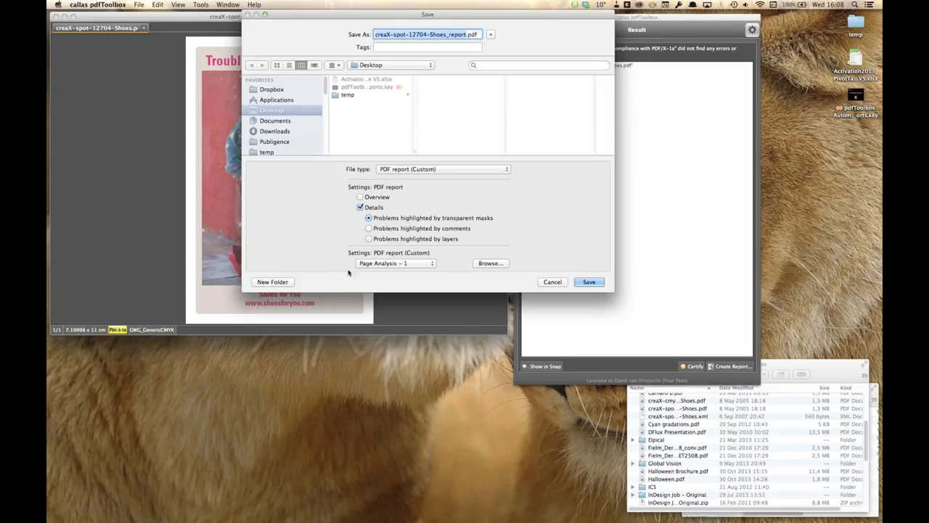
{"action": "left_click", "coordinate": [418, 264]}
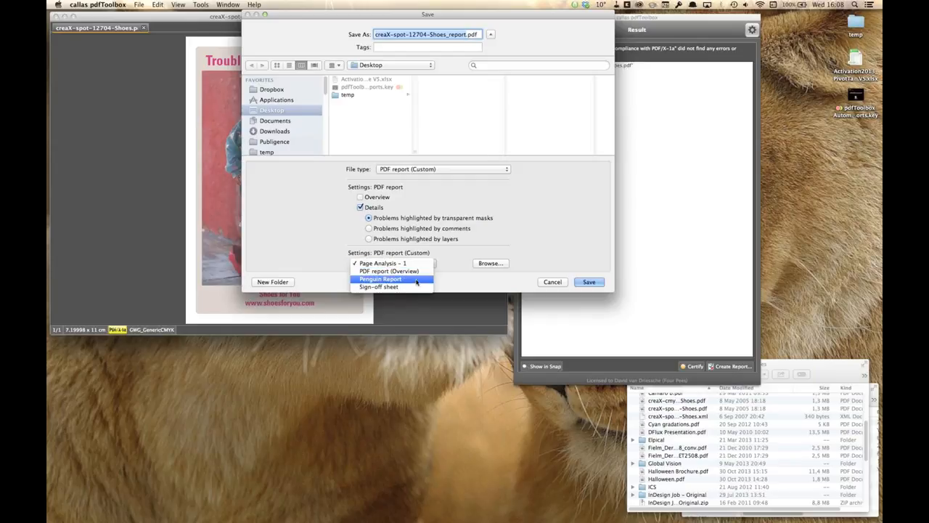
{"action": "left_click", "coordinate": [416, 280]}
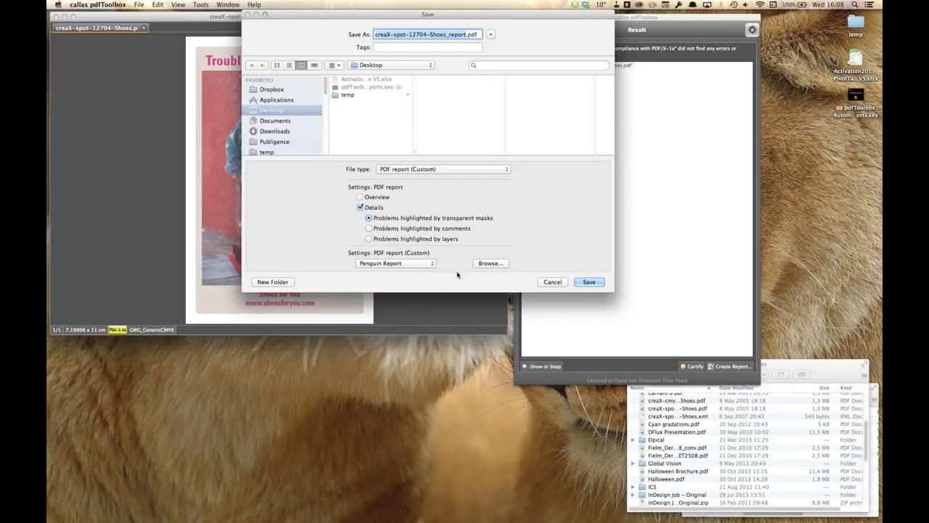
{"action": "left_click", "coordinate": [599, 283]}
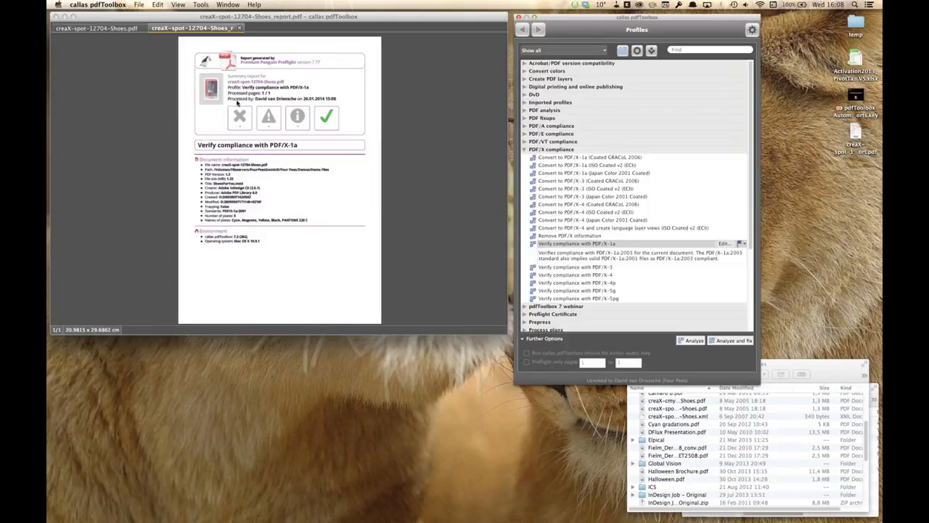
Close the generated report and analyze the shoes document again with the PDF/X-1a verification profile.
{"action": "left_click", "coordinate": [334, 124]}
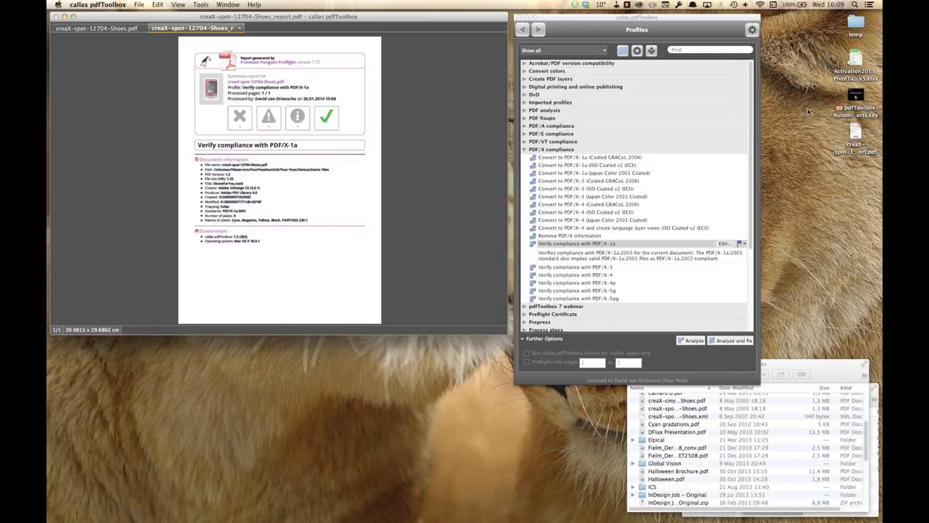
{"action": "left_click", "coordinate": [240, 28]}
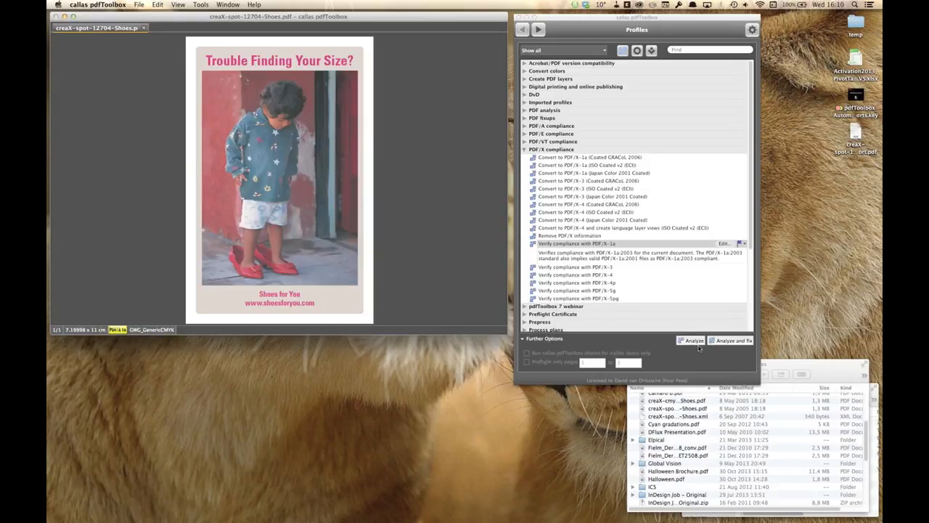
{"action": "left_click", "coordinate": [690, 341]}
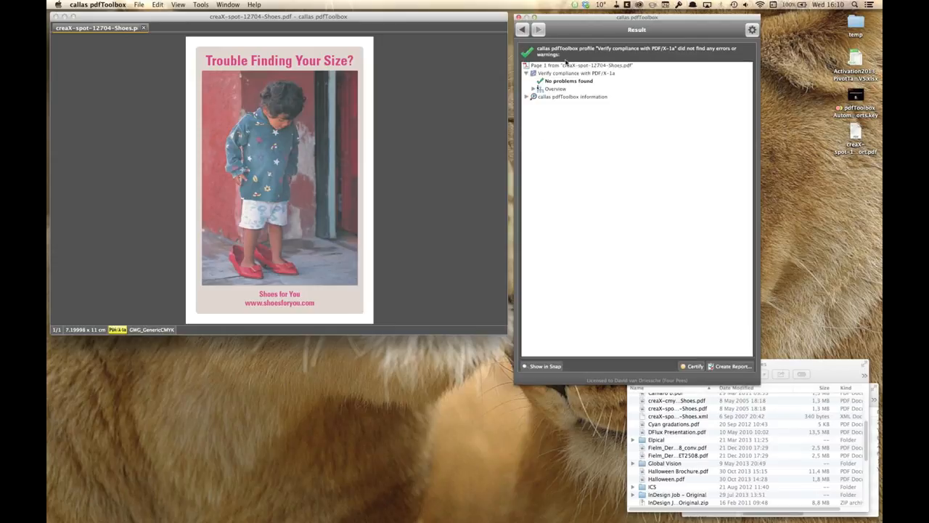
Start another report, check the custom template choices, and open the report Templates folder in Finder.
{"action": "left_click", "coordinate": [728, 366]}
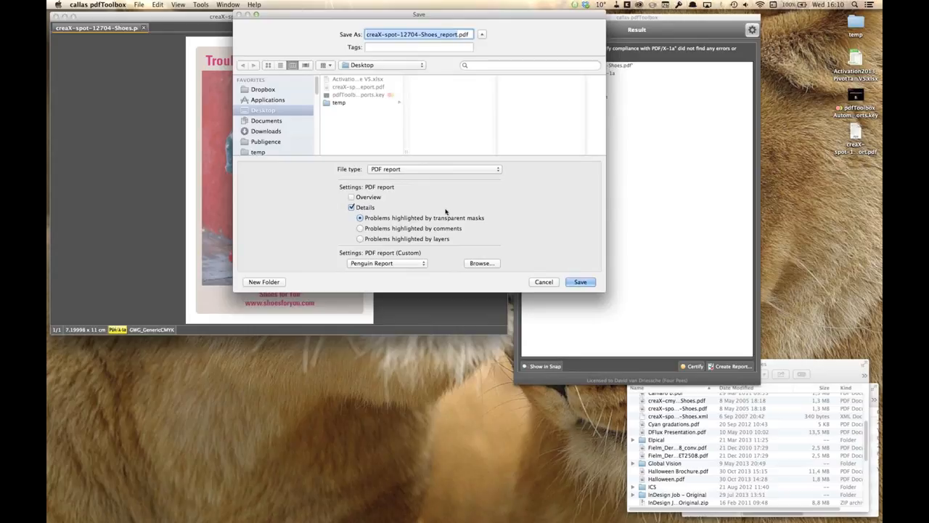
{"action": "left_click", "coordinate": [422, 266]}
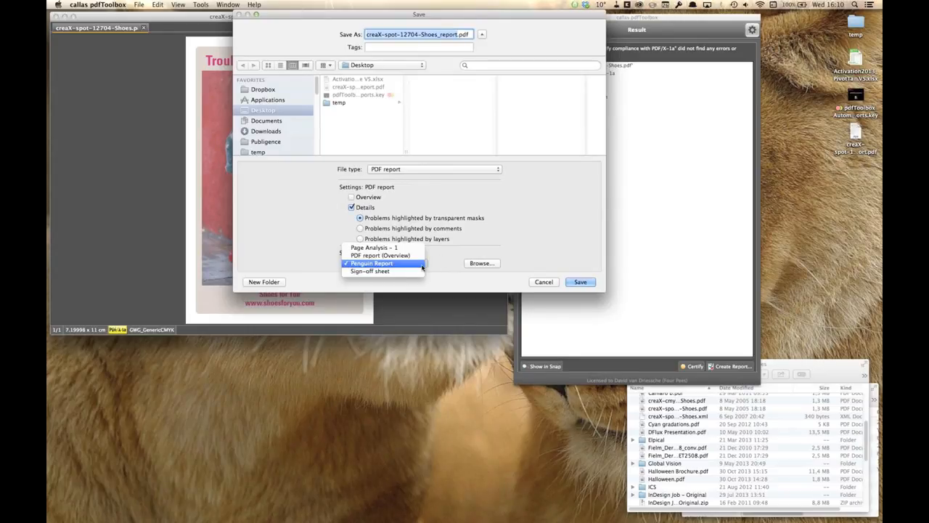
{"action": "left_click", "coordinate": [418, 266]}
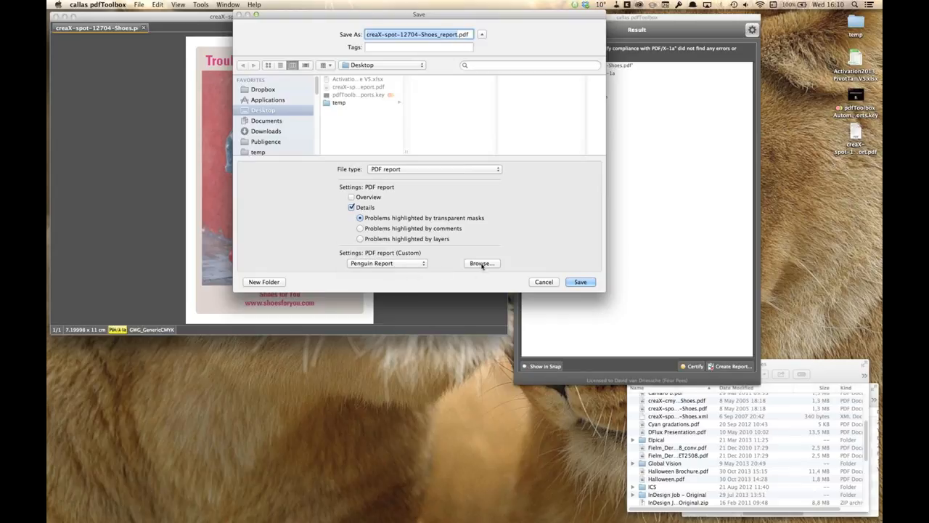
{"action": "left_click", "coordinate": [481, 264]}
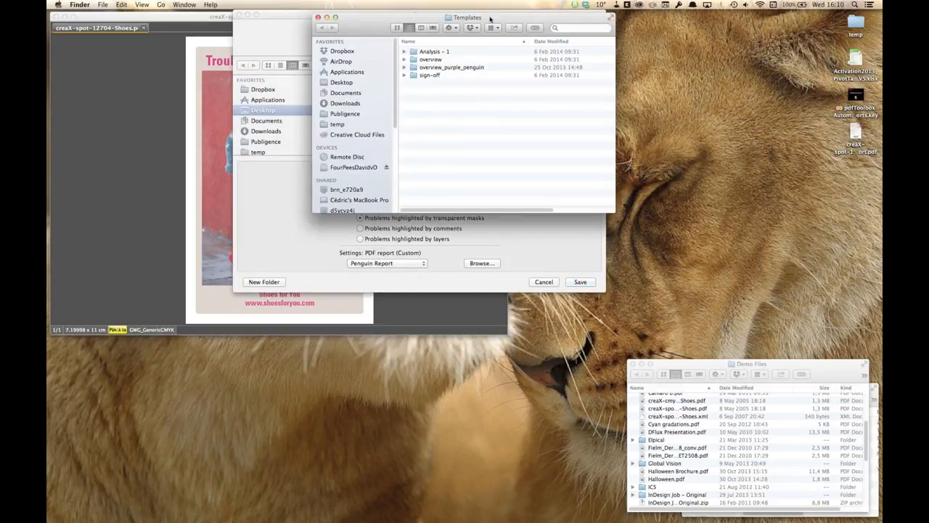
{"action": "left_click_drag", "start_coordinate": [476, 37], "coordinate": [416, 312]}
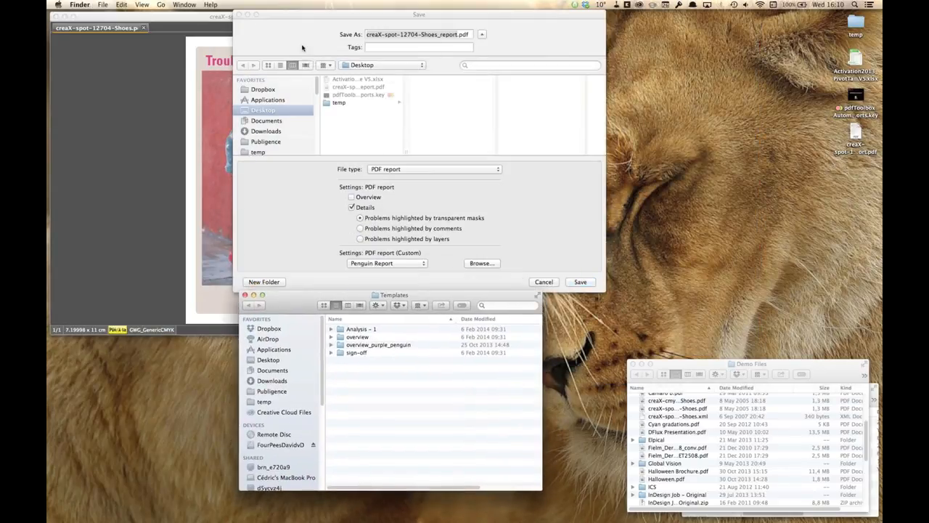
Cancel the report and hide pdfToolbox, then move the Templates folder window to the upper part of the desktop.
{"action": "left_click", "coordinate": [300, 88]}
{"action": "left_click", "coordinate": [544, 282]}
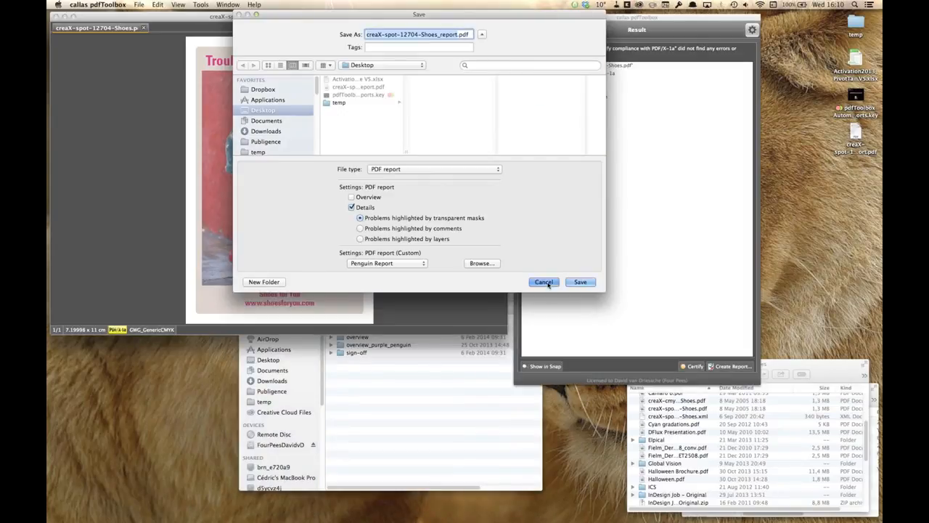
{"action": "key", "text": "super+h"}
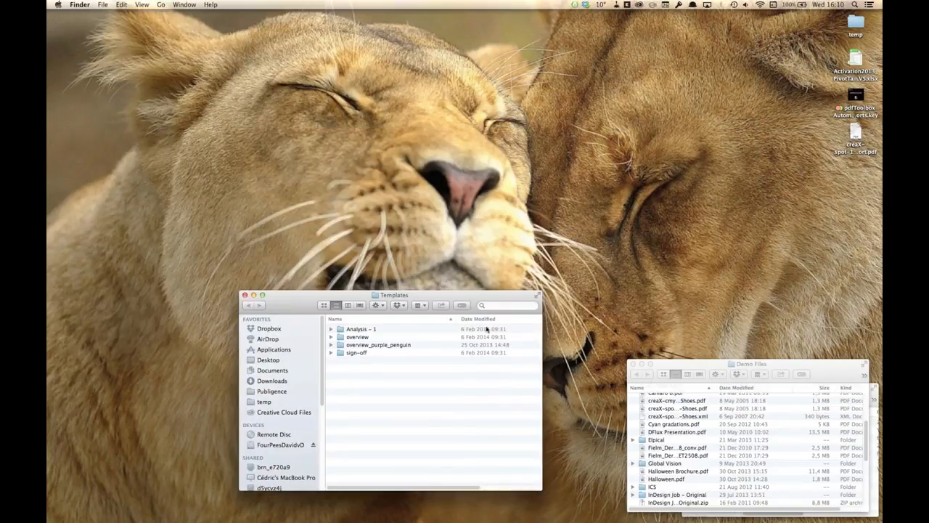
{"action": "left_click_drag", "start_coordinate": [498, 302], "coordinate": [546, 29]}
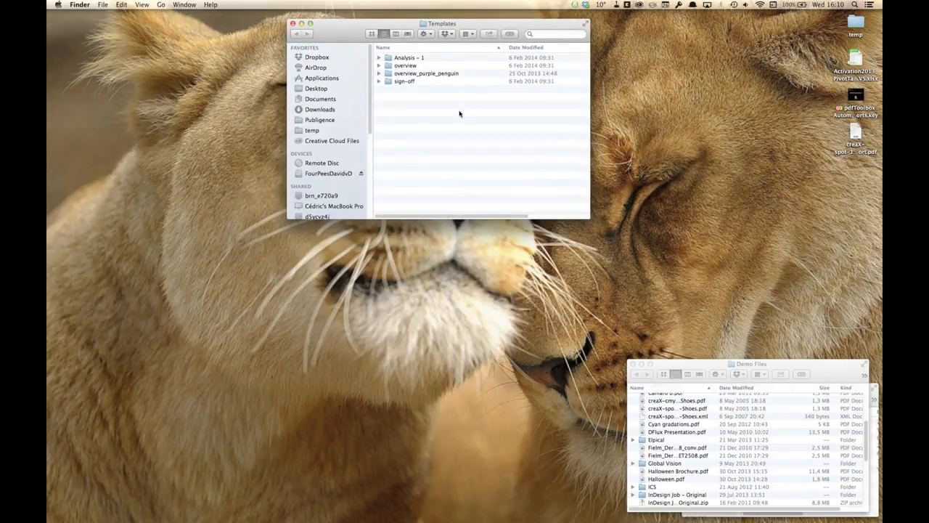
Examine the Templates folder's location path and the individual report template folders inside it.
{"action": "left_click", "coordinate": [450, 24], "text": "super"}
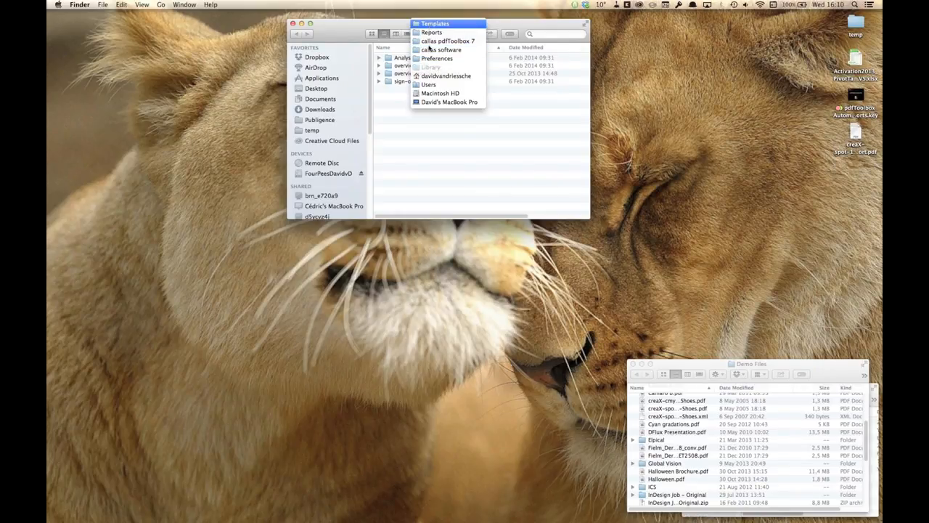
{"action": "left_click", "coordinate": [467, 175]}
{"action": "left_click", "coordinate": [389, 59]}
{"action": "left_click", "coordinate": [388, 67]}
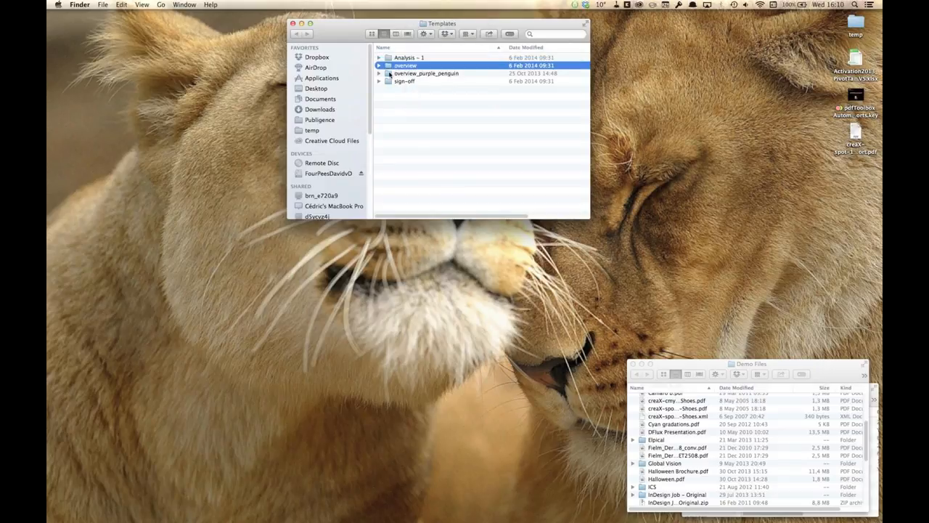
{"action": "left_click", "coordinate": [389, 74]}
{"action": "left_click", "coordinate": [389, 80]}
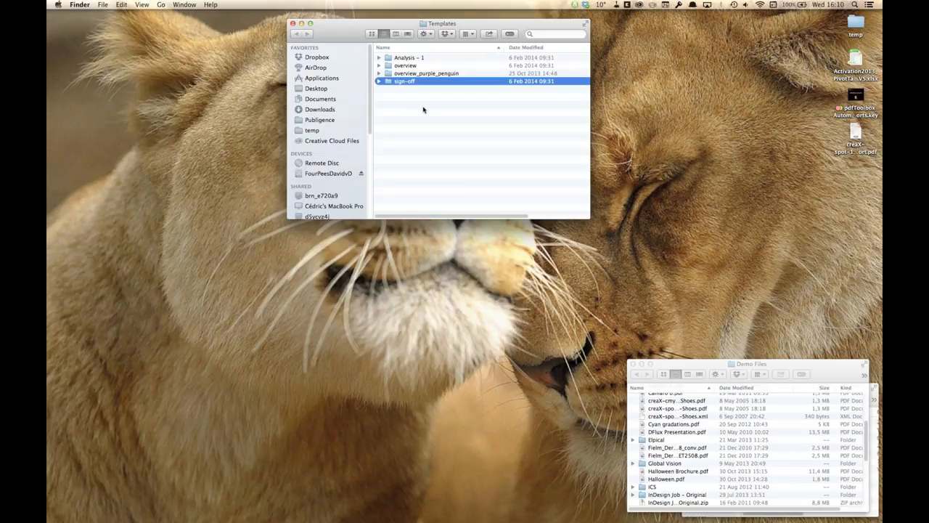
Duplicate the overview template folder.
{"action": "left_click", "coordinate": [392, 67]}
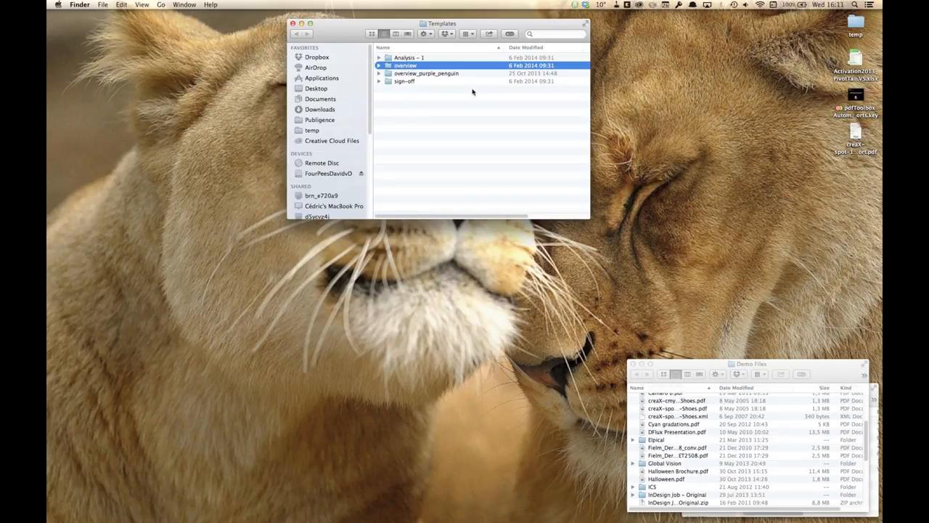
{"action": "right_click", "coordinate": [389, 67]}
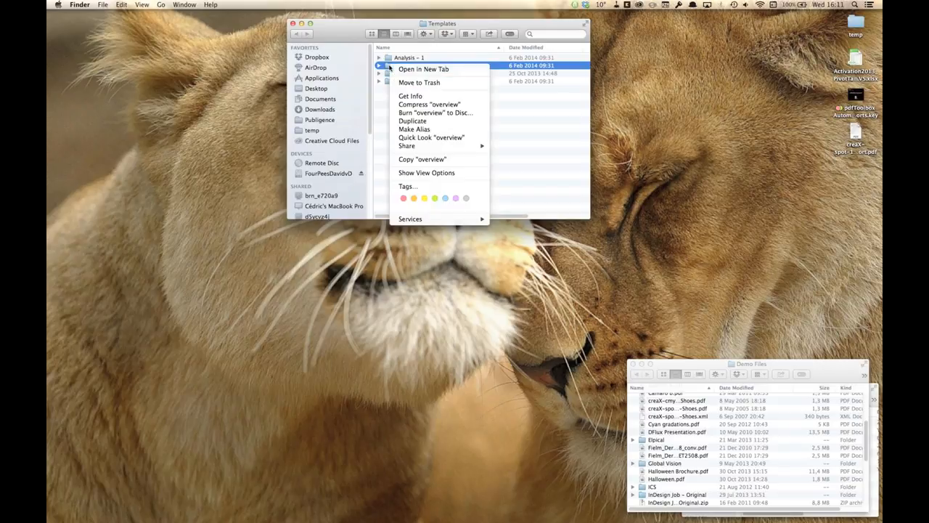
{"action": "left_click", "coordinate": [411, 120]}
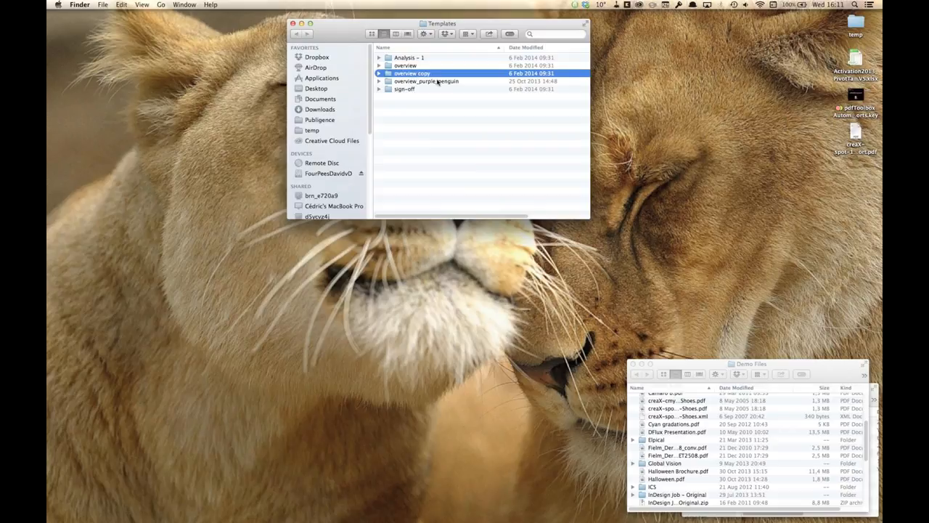
Rename the duplicated overview template folder as Webinar Demo Template.
{"action": "key", "text": "Return"}
{"action": "key", "text": "Right"}
{"action": "key", "text": "BackSpace"}
{"action": "key", "text": "BackSpace"}
{"action": "key", "text": "BackSpace"}
{"action": "key", "text": "BackSpace"}
{"action": "key", "text": "BackSpace"}
{"action": "key", "text": "BackSpace"}
{"action": "key", "text": "BackSpace"}
{"action": "key", "text": "BackSpace"}
{"action": "key", "text": "BackSpace"}
{"action": "key", "text": "BackSpace"}
{"action": "key", "text": "BackSpace"}
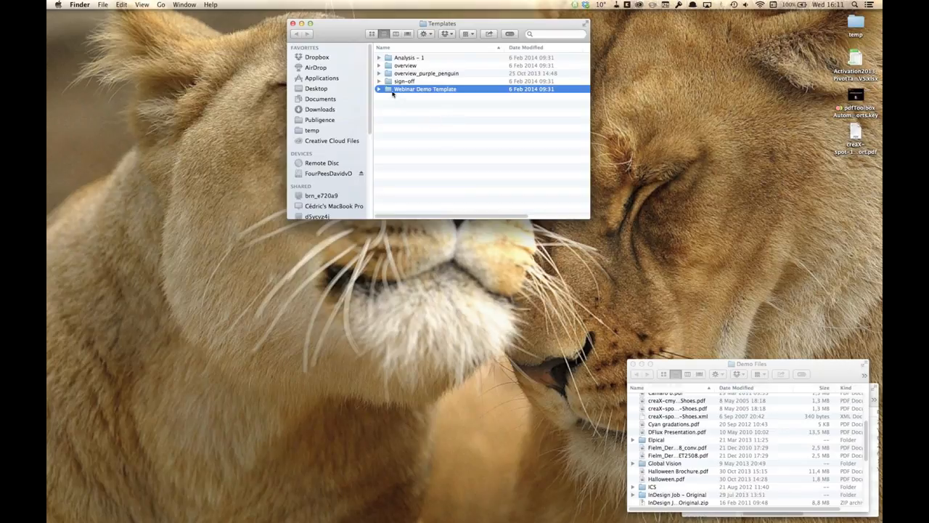
Open manifest.xml from the Webinar Demo Template folder in TextMate and move its window to the upper part of the desktop.
{"action": "double_click", "coordinate": [392, 93]}
{"action": "left_click", "coordinate": [378, 58]}
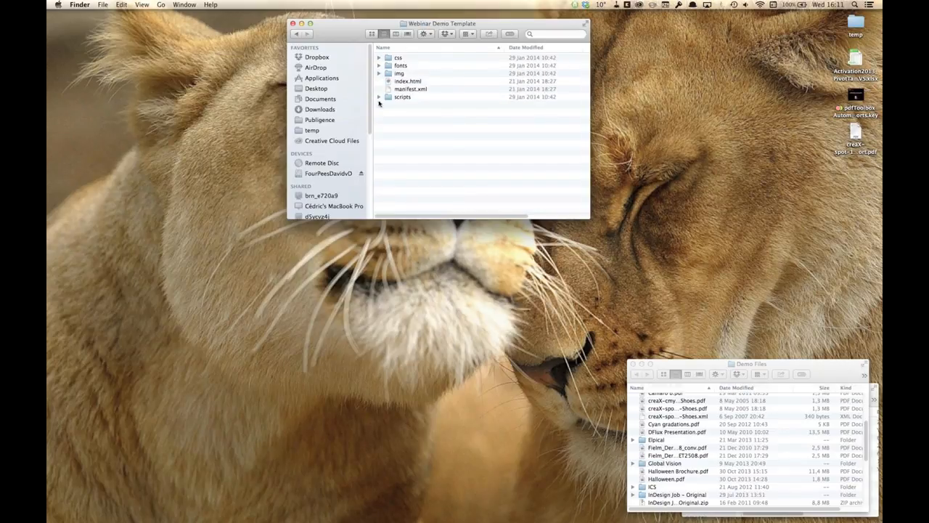
{"action": "left_click", "coordinate": [409, 90]}
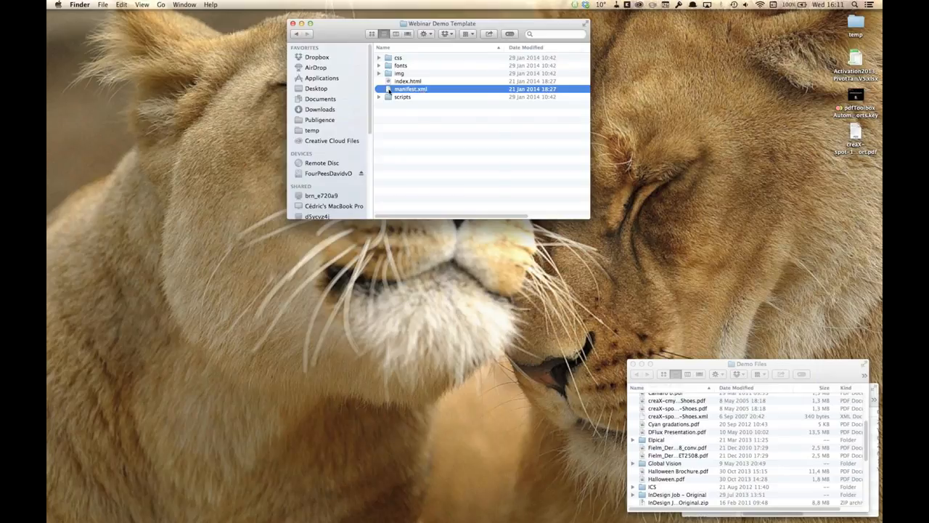
{"action": "right_click", "coordinate": [391, 91]}
{"action": "mouse_move", "coordinate": [395, 101]}
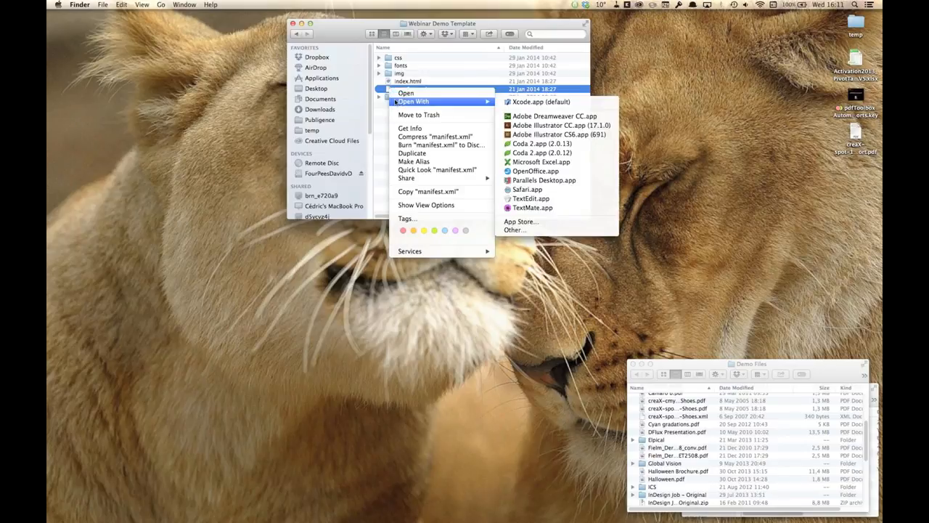
{"action": "left_click", "coordinate": [552, 208]}
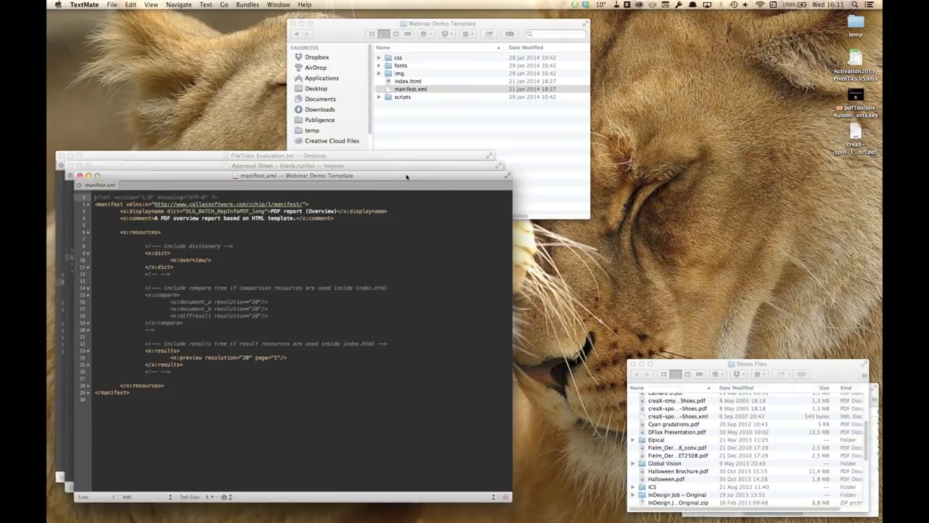
{"action": "left_click_drag", "start_coordinate": [407, 176], "coordinate": [411, 132]}
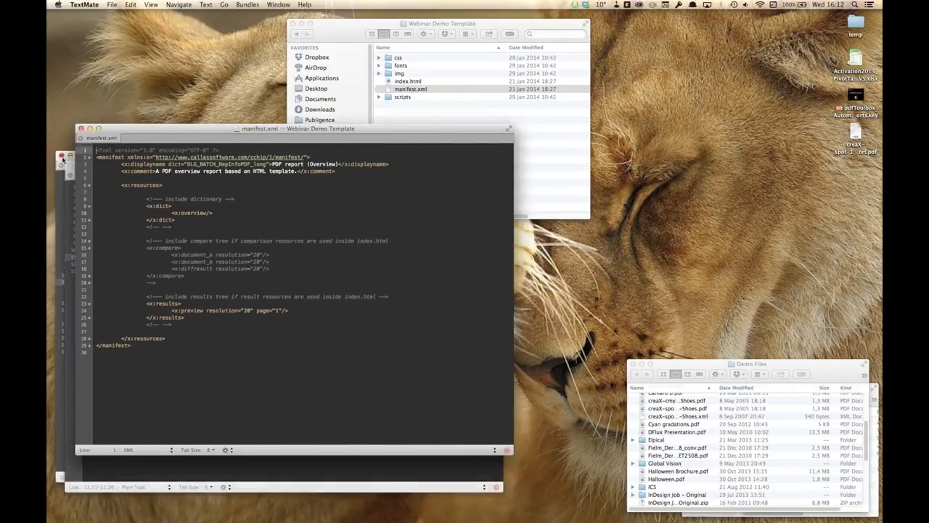
{"action": "left_click_drag", "start_coordinate": [177, 133], "coordinate": [303, 34]}
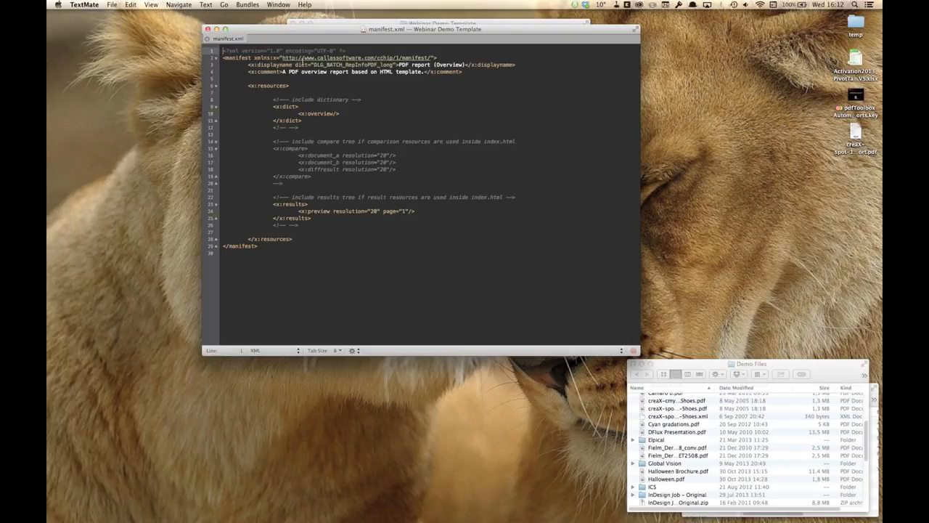
Remove the dict attribute from the displayname tag in manifest.xml.
{"action": "left_click_drag", "start_coordinate": [295, 64], "coordinate": [394, 64]}
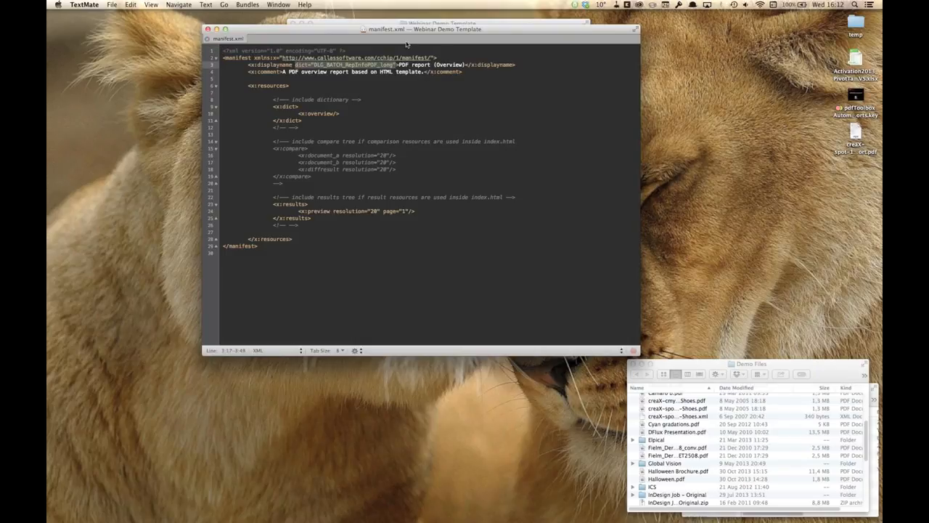
{"action": "key", "text": "BackSpace"}
{"action": "key", "text": "BackSpace"}
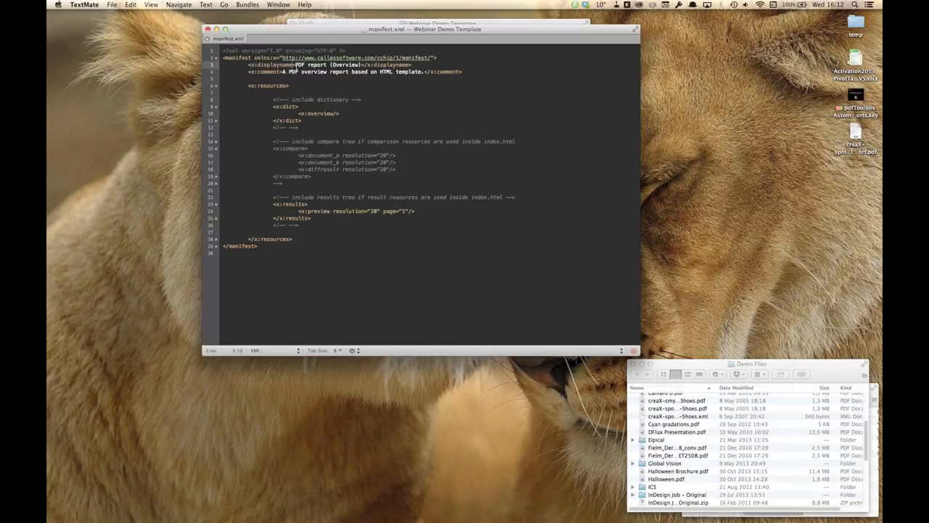
Set the manifest's display name to Webinar Demo Template, then save and close manifest.xml.
{"action": "left_click_drag", "start_coordinate": [295, 65], "coordinate": [360, 65]}
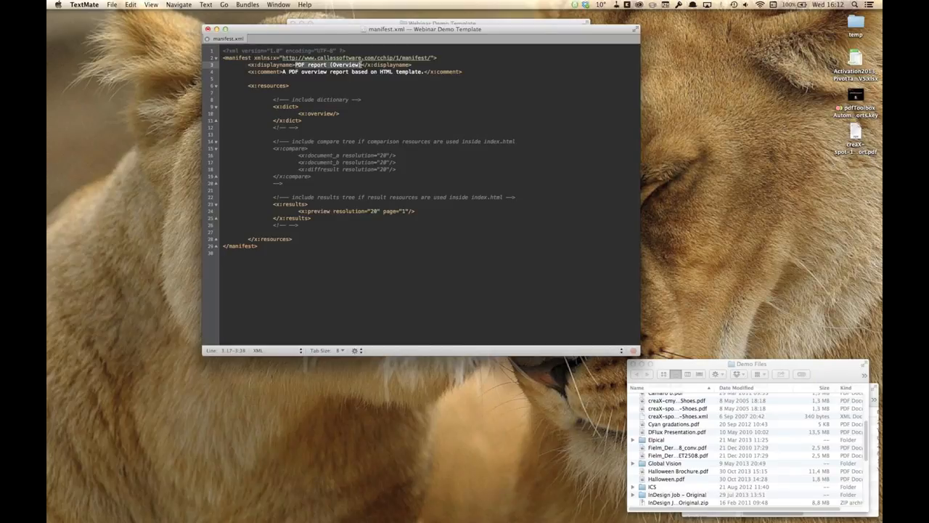
{"action": "type", "text": "We"}
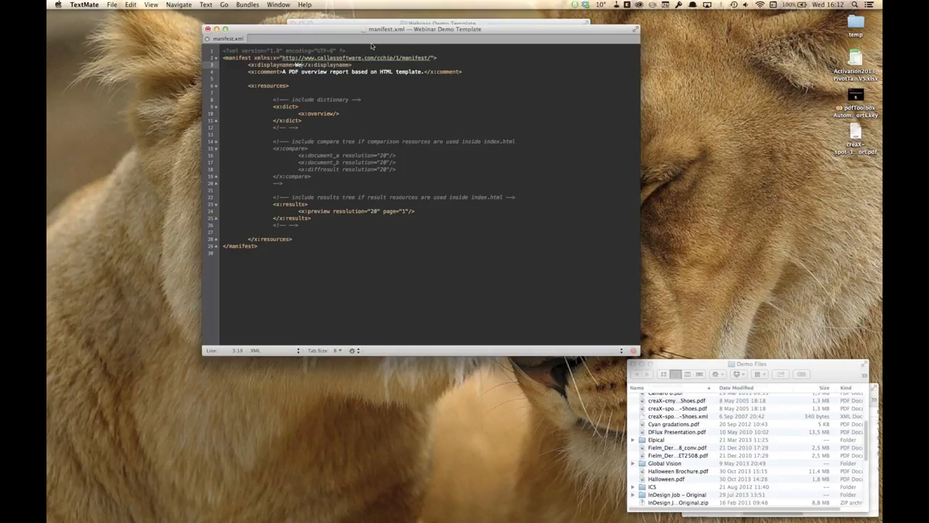
{"action": "type", "text": "binar Demo Template"}
{"action": "left_click", "coordinate": [208, 29]}
{"action": "left_click", "coordinate": [492, 77]}
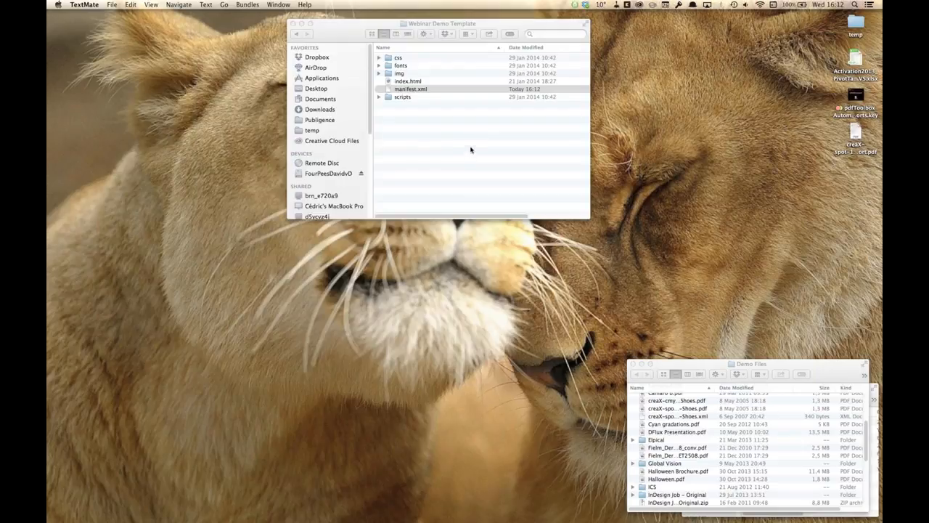
Switch to pdfToolbox, start a report, check the custom template choices and select Webinar Demo Template.
{"action": "key", "text": "super+Tab"}
{"action": "key", "text": "super+Tab"}
{"action": "key", "text": "Tab"}
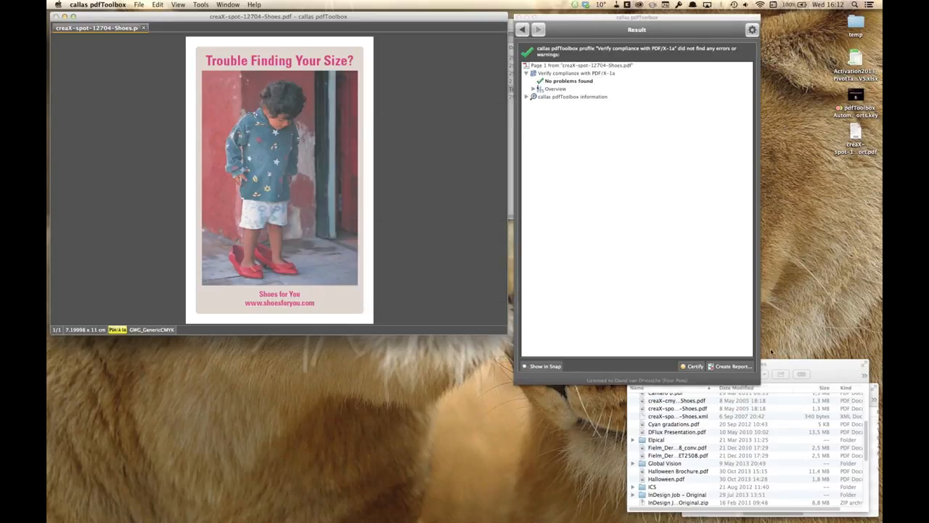
{"action": "left_click", "coordinate": [733, 367]}
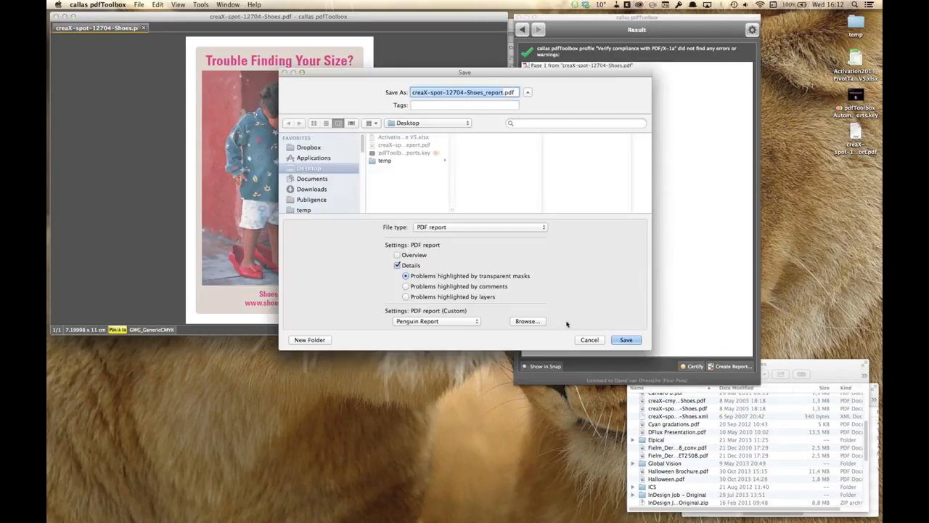
{"action": "left_click", "coordinate": [464, 321]}
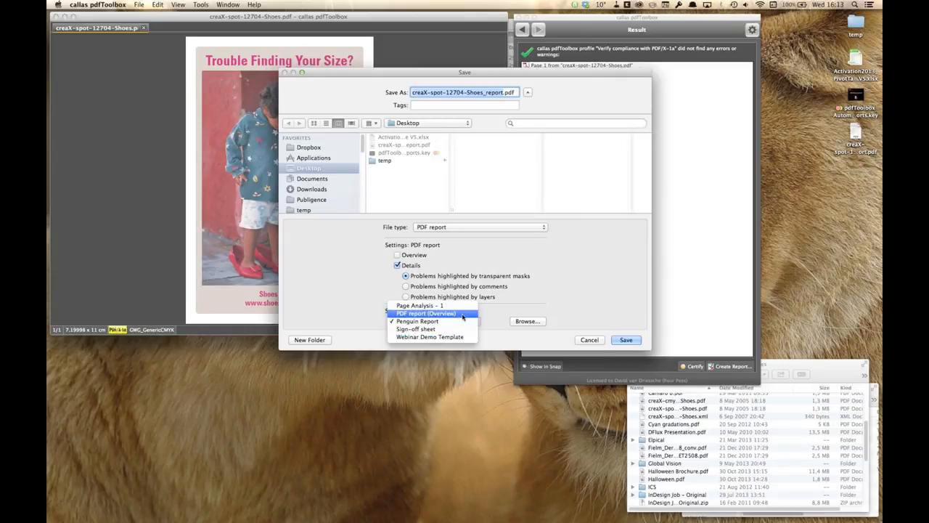
{"action": "left_click", "coordinate": [508, 309]}
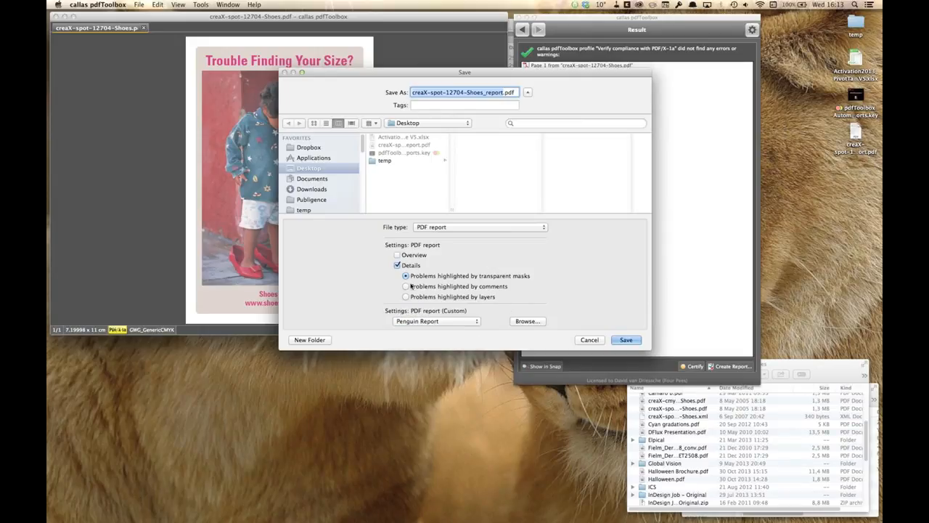
{"action": "left_click", "coordinate": [460, 321]}
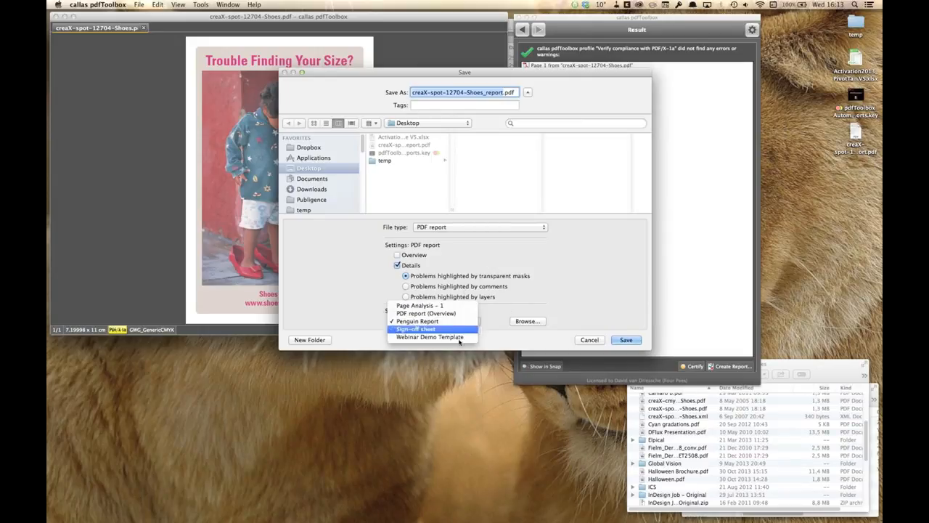
{"action": "left_click", "coordinate": [459, 337]}
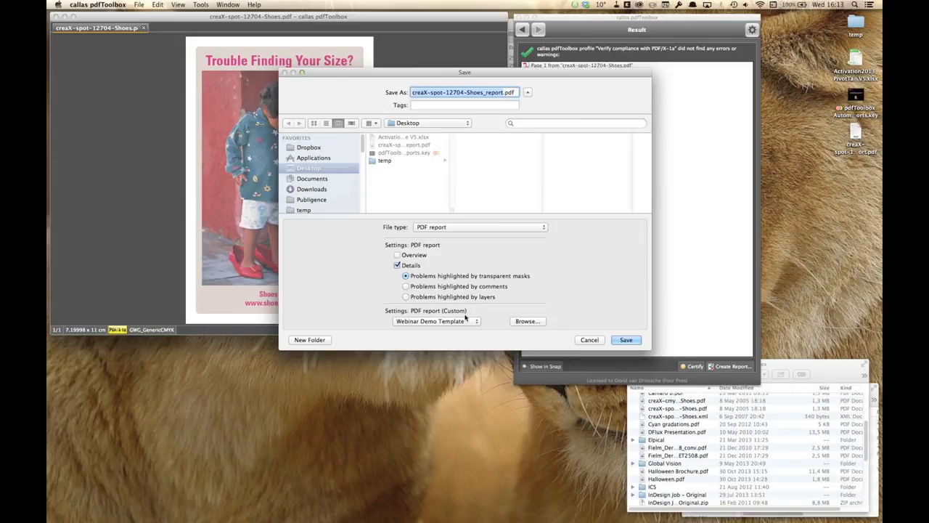
Cancel the report, hide pdfToolbox, and move the Webinar Demo Template folder window aside on the desktop.
{"action": "left_click", "coordinate": [594, 342]}
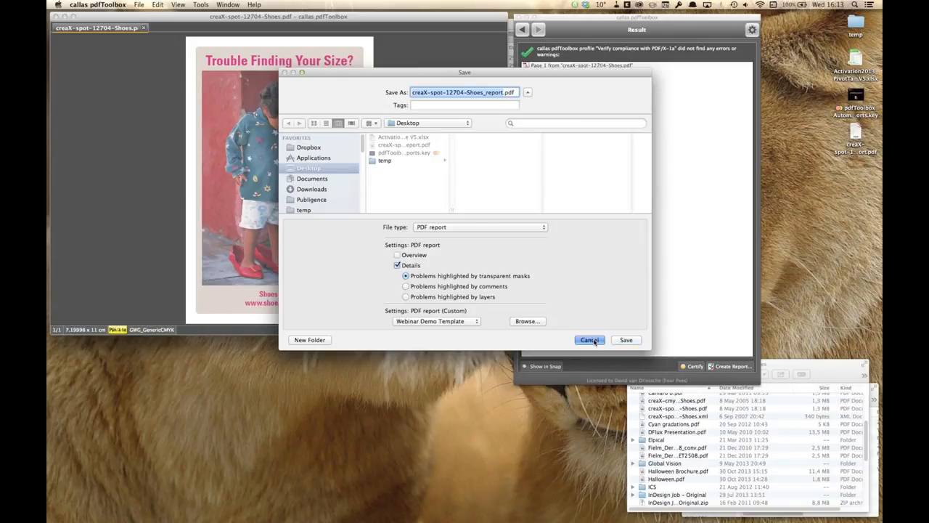
{"action": "key", "text": "super+h"}
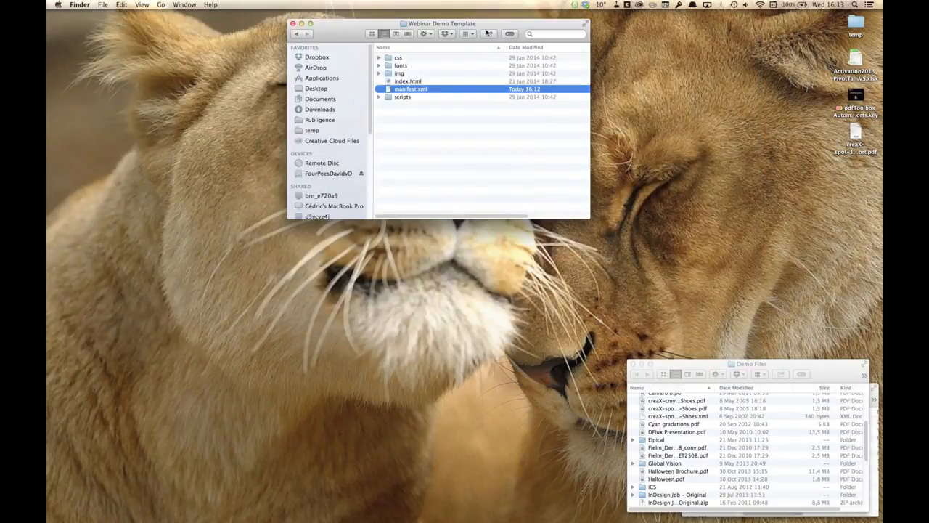
{"action": "left_click_drag", "start_coordinate": [524, 36], "coordinate": [743, 37]}
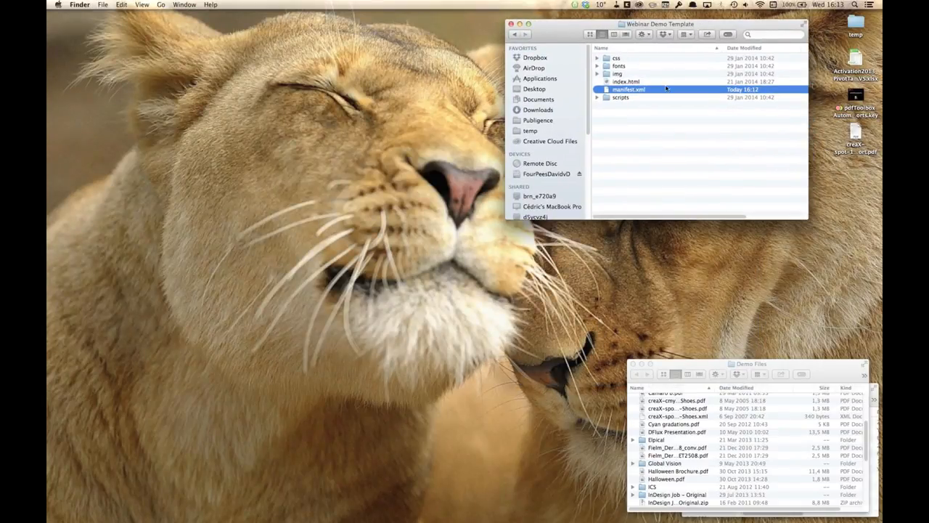
Switch to the Keynote presentation and show the Architecture slide.
{"action": "key", "text": "super+Tab"}
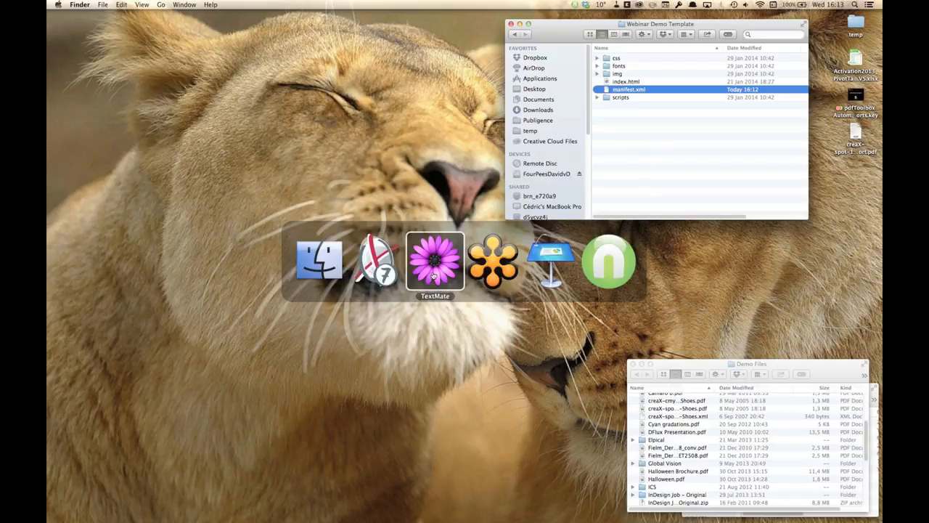
{"action": "left_click", "coordinate": [550, 261]}
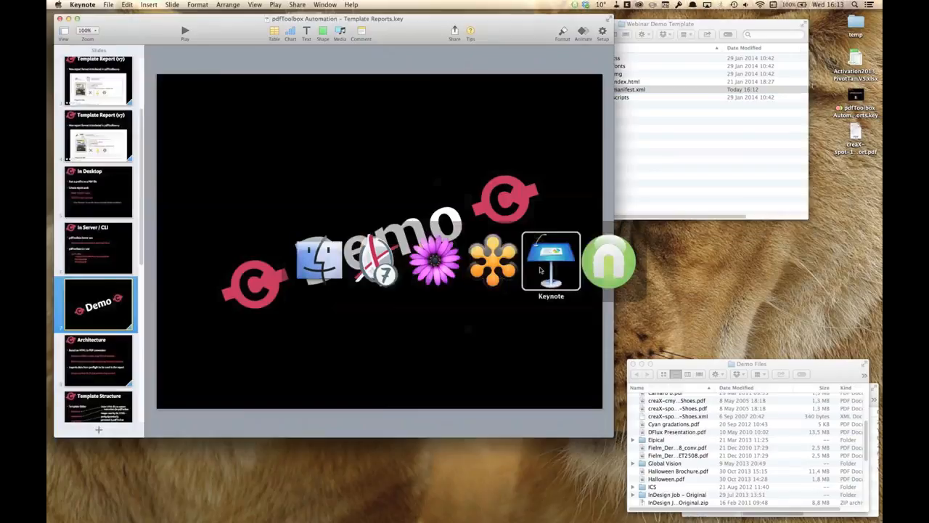
{"action": "scroll", "coordinate": [102, 305], "scroll_direction": "down", "scroll_amount": 10}
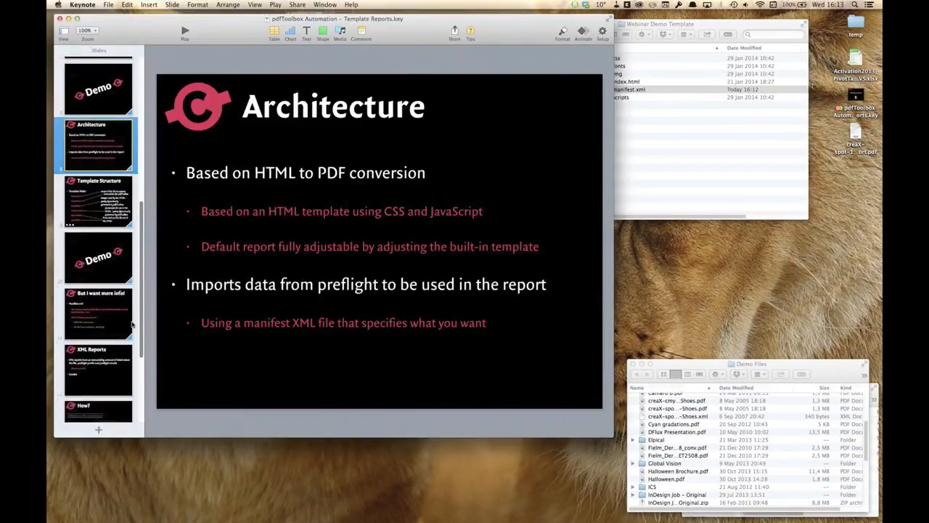
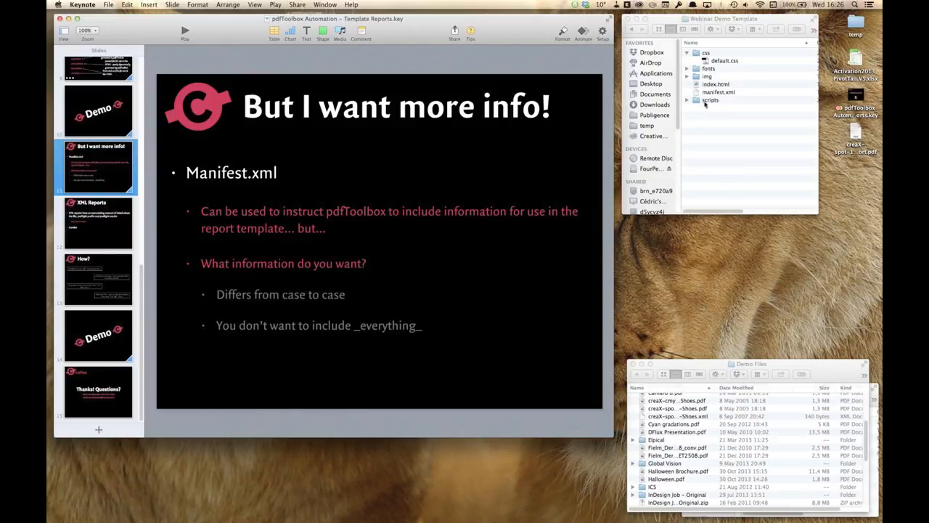
Examine the JavaScript files in the template's scripts folder, then collapse the folder again.
{"action": "left_click", "coordinate": [687, 100]}
{"action": "left_click", "coordinate": [713, 114]}
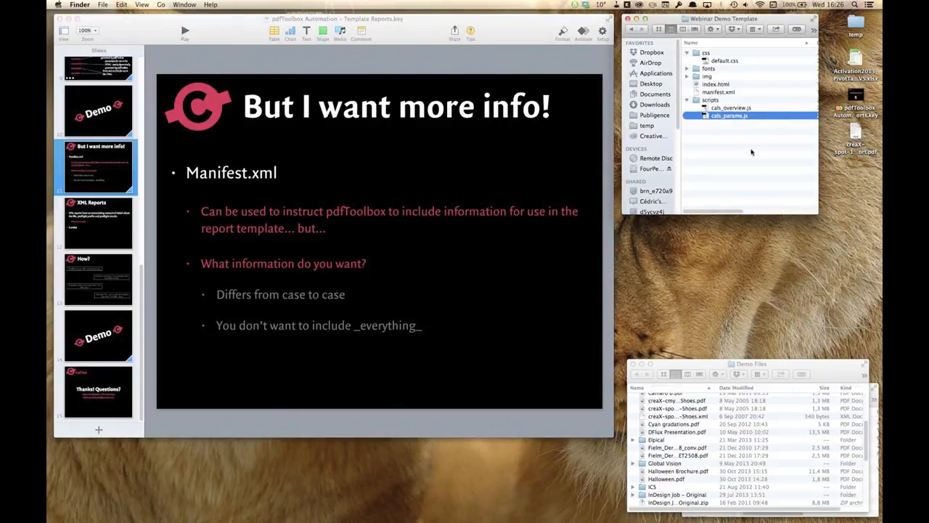
{"action": "left_click", "coordinate": [687, 100]}
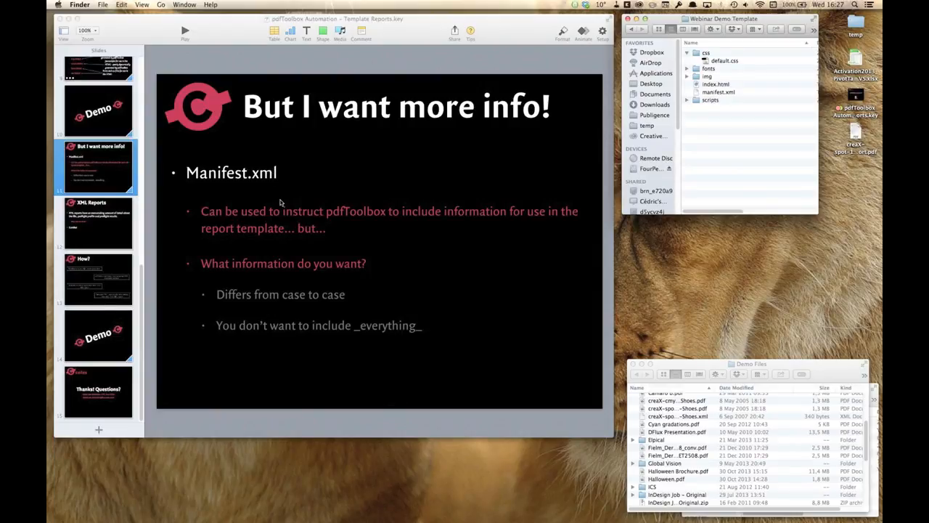
Go through the XML Reports and How? slides to the Demo slide, then hide Keynote.
{"action": "left_click", "coordinate": [115, 227]}
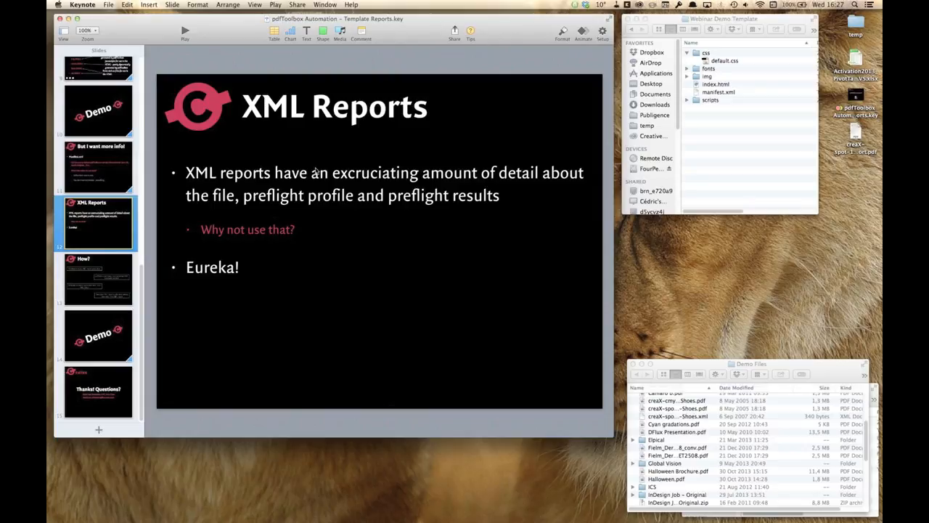
{"action": "left_click", "coordinate": [110, 286]}
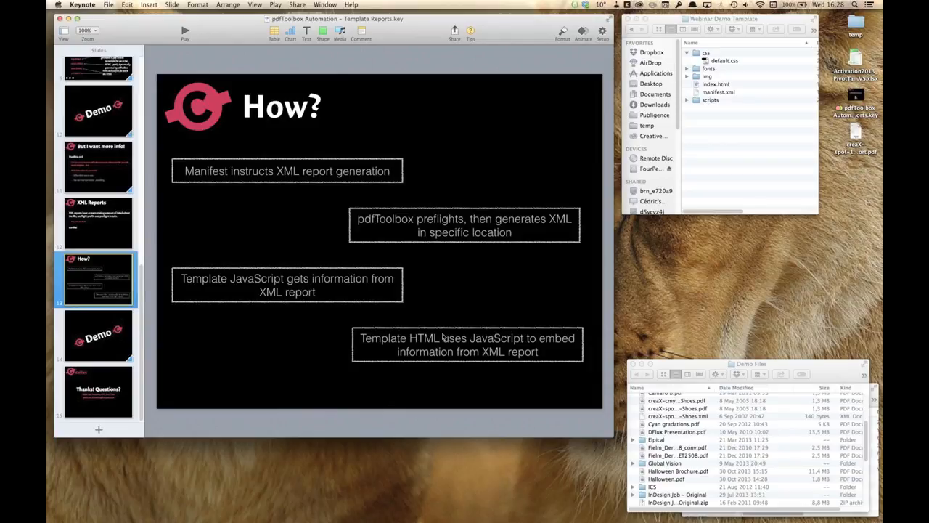
{"action": "key", "text": "Down"}
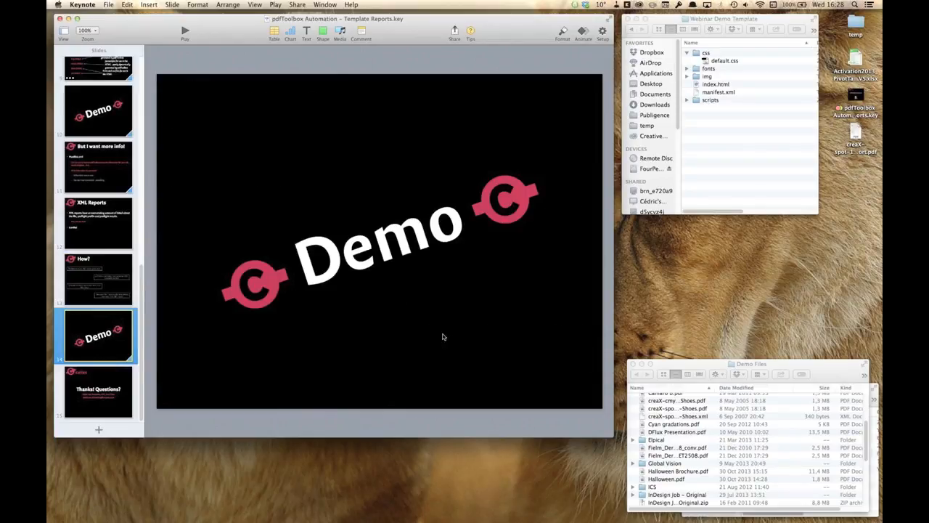
{"action": "key", "text": "super+h"}
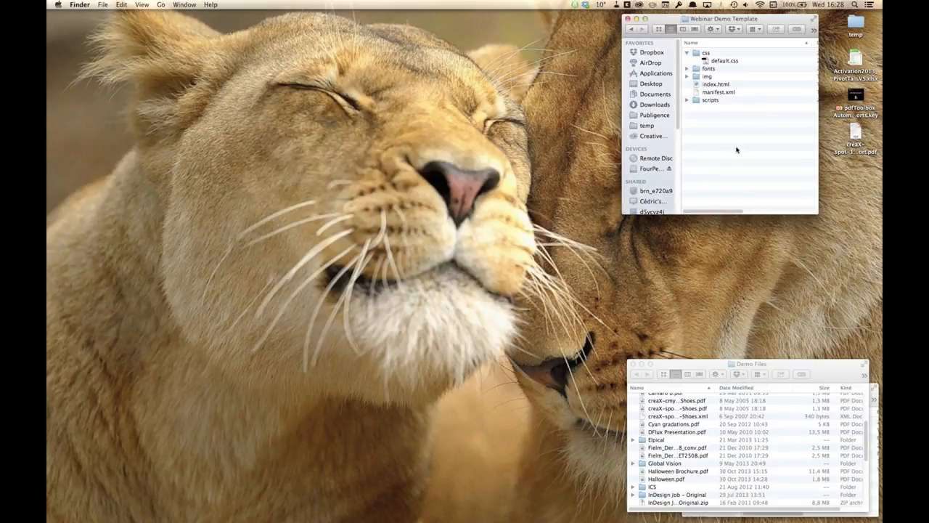
Go up to the Templates folder, switch to pdfToolbox and view the profiles in the PDF/X compliance group.
{"action": "key", "text": "super+Up"}
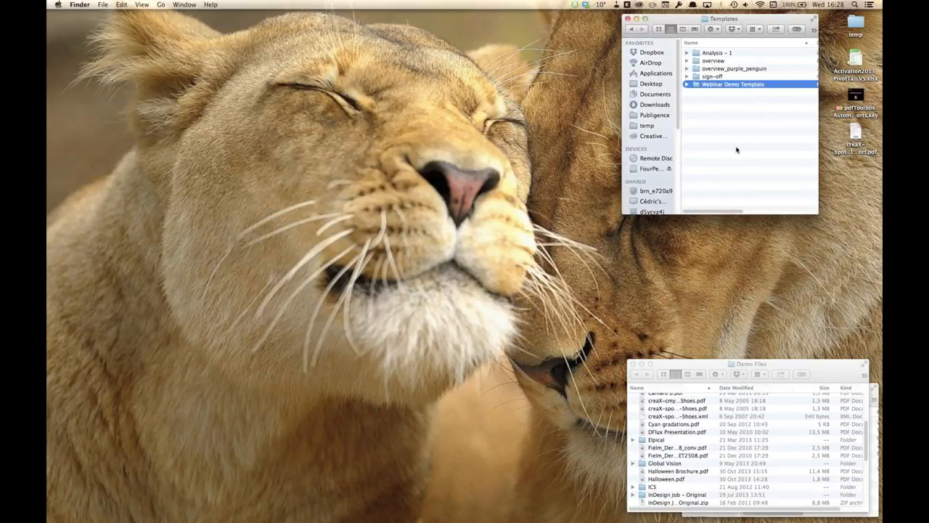
{"action": "key", "text": "super+Tab"}
{"action": "key", "text": "super+Tab"}
{"action": "key", "text": "super+Tab"}
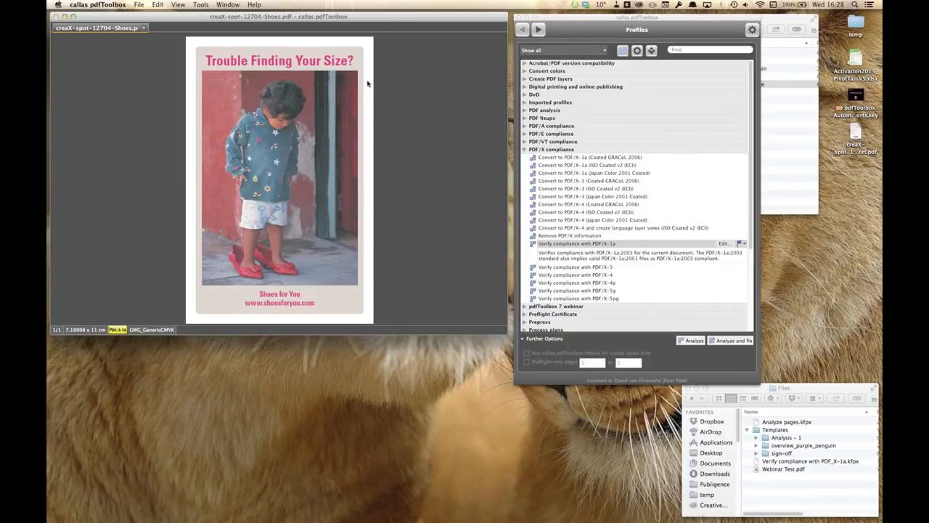
{"action": "left_click", "coordinate": [524, 150]}
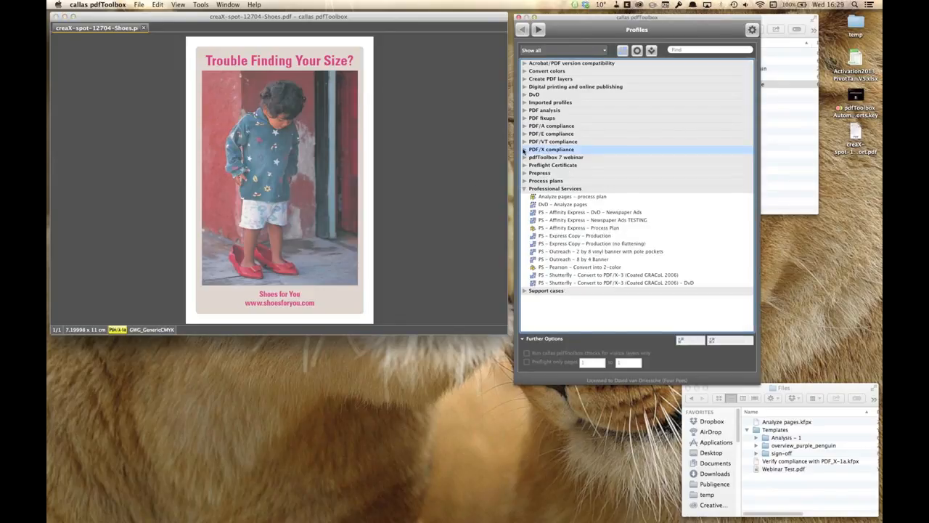
{"action": "left_click", "coordinate": [524, 150]}
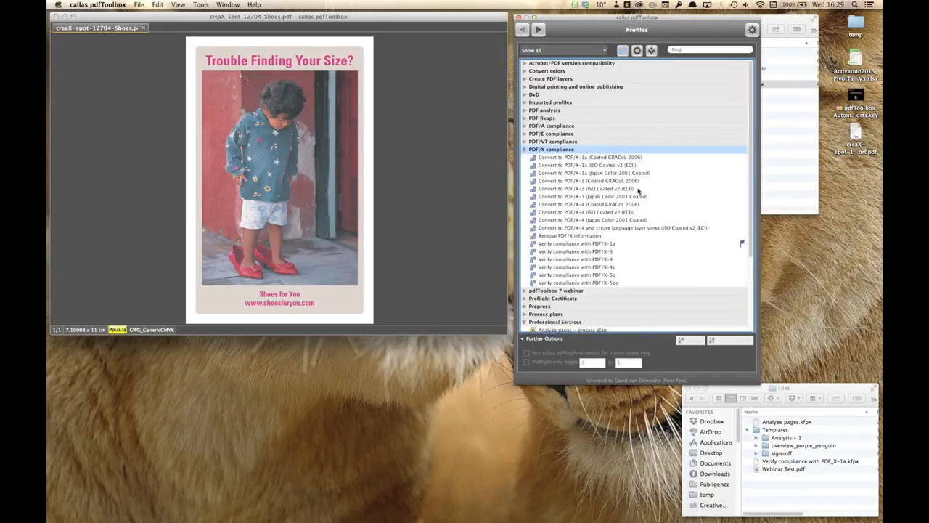
Analyze the shoes PDF with the "Verify compliance with PDF/X-1a" profile.
{"action": "left_click", "coordinate": [599, 245]}
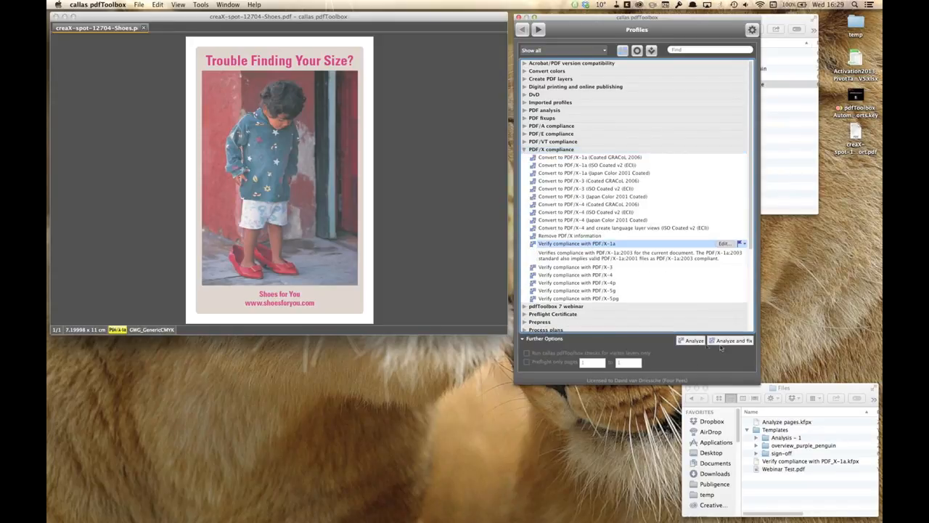
{"action": "left_click", "coordinate": [692, 341]}
Create a custom PDF report with the Sign-off sheet template, saving it to the Desktop and replacing the existing creaX-spot-12704-Shoes_report.pdf.
{"action": "left_click", "coordinate": [733, 366]}
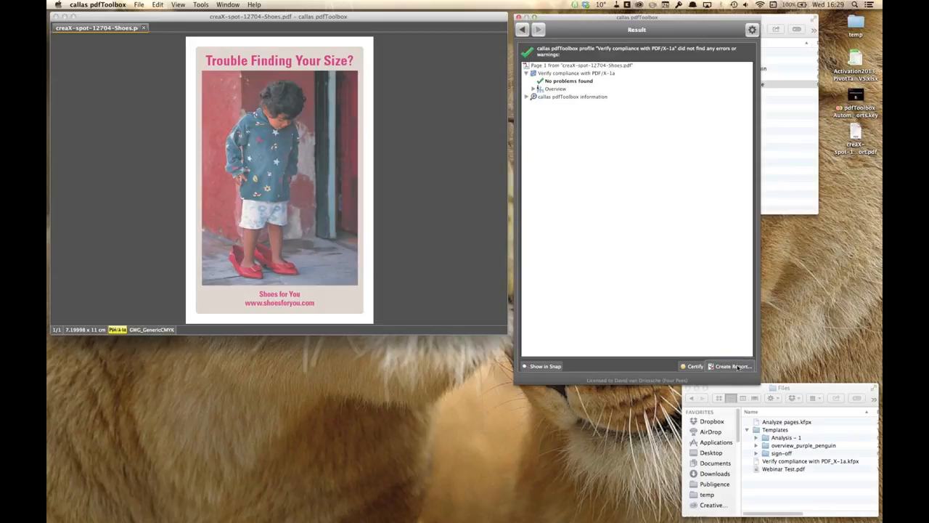
{"action": "left_click", "coordinate": [425, 169]}
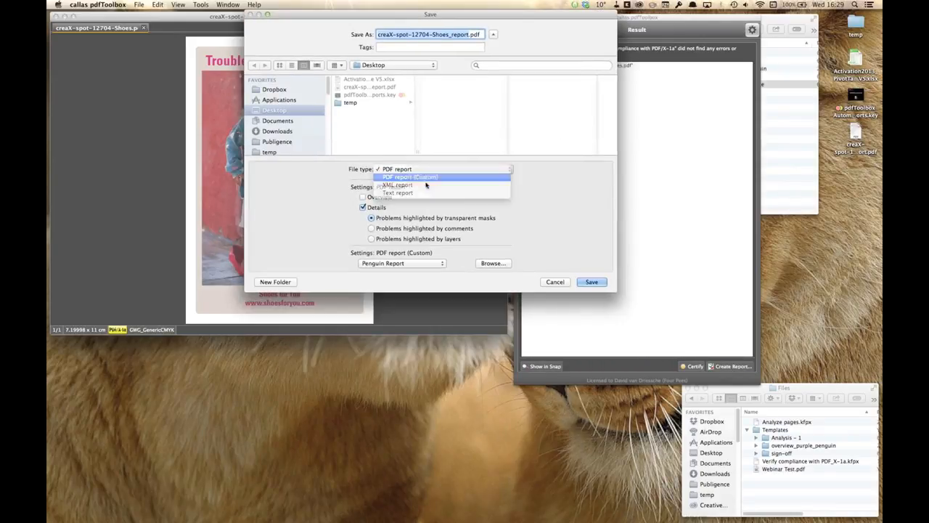
{"action": "left_click", "coordinate": [425, 182]}
{"action": "left_click", "coordinate": [419, 264]}
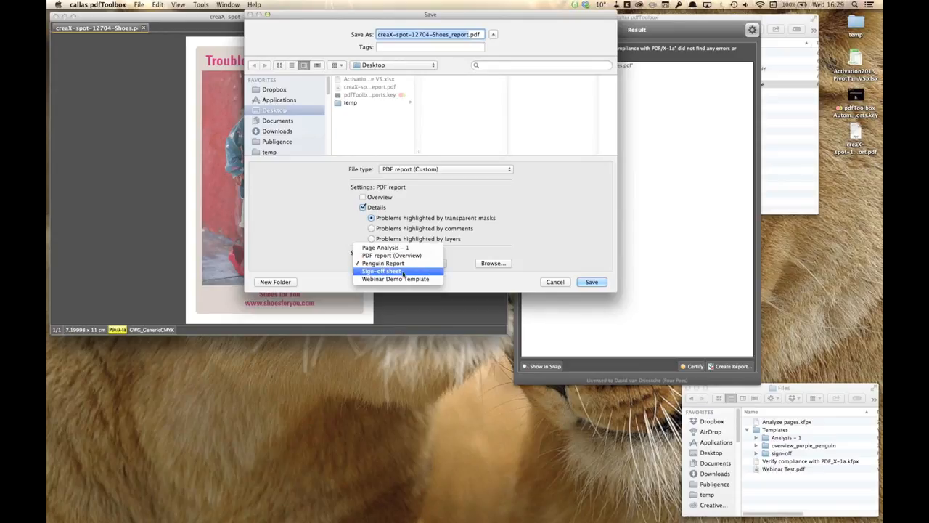
{"action": "left_click", "coordinate": [402, 272]}
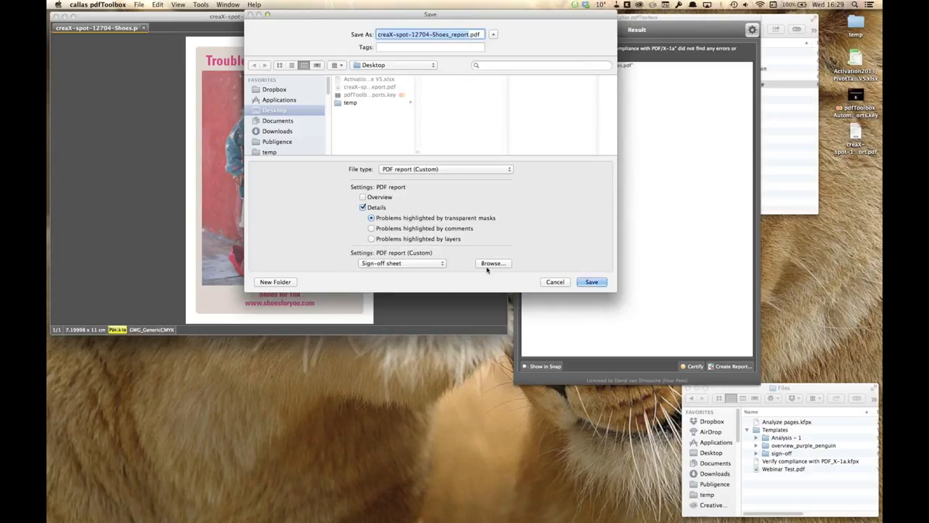
{"action": "left_click", "coordinate": [592, 281]}
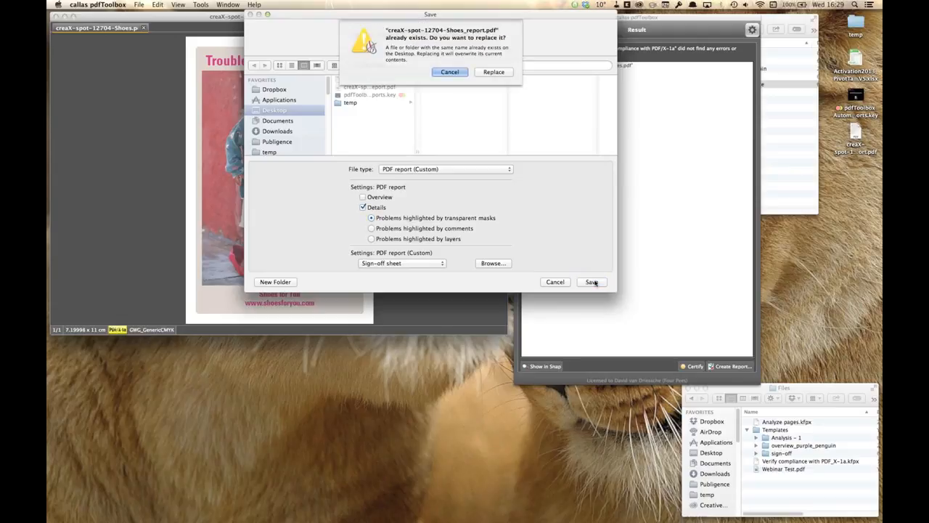
{"action": "left_click", "coordinate": [495, 72]}
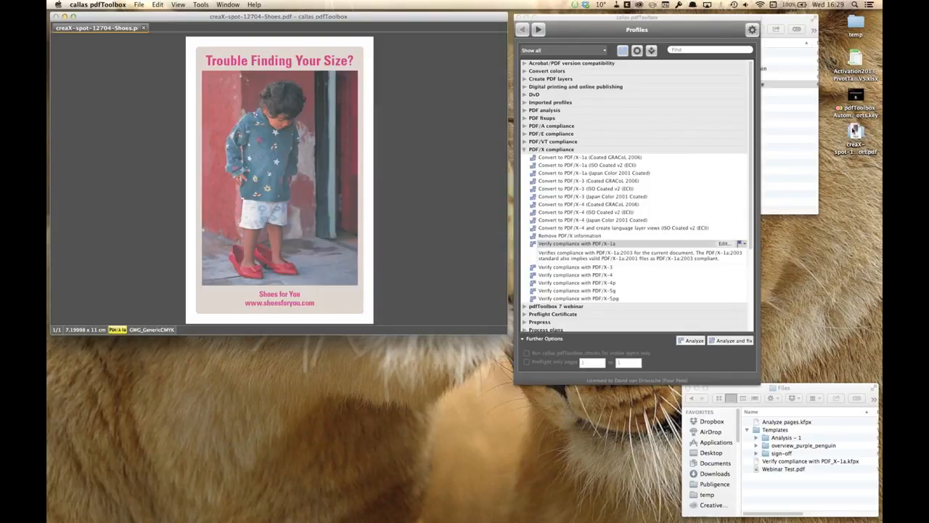
Open the creaX-spot-12704-Shoes_report.pdf from the desktop in Acrobat and zoom out to show the whole page.
{"action": "left_click_drag", "start_coordinate": [856, 132], "coordinate": [72, 383]}
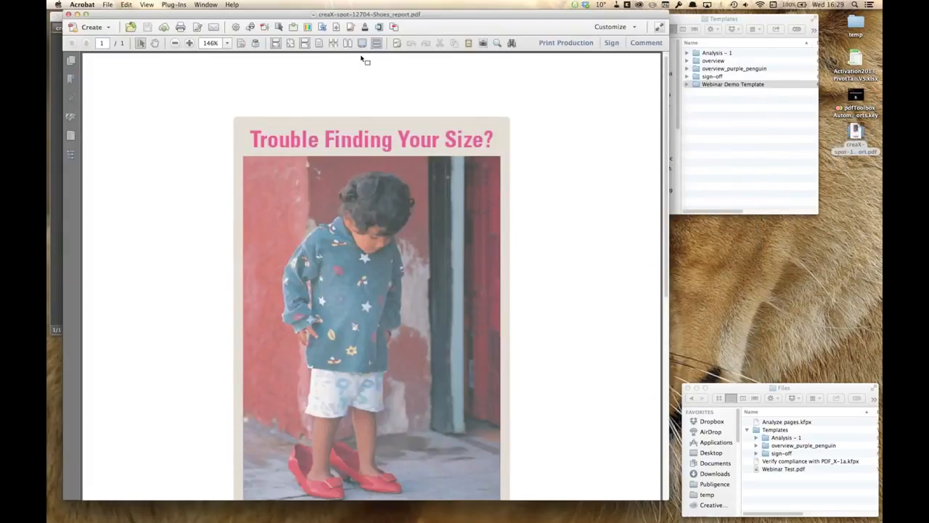
{"action": "left_click", "coordinate": [227, 45]}
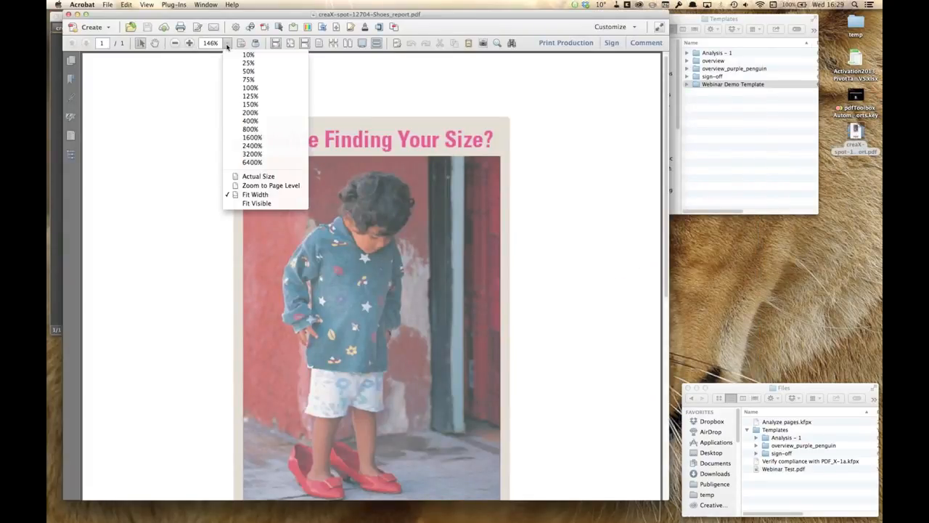
{"action": "left_click", "coordinate": [247, 72]}
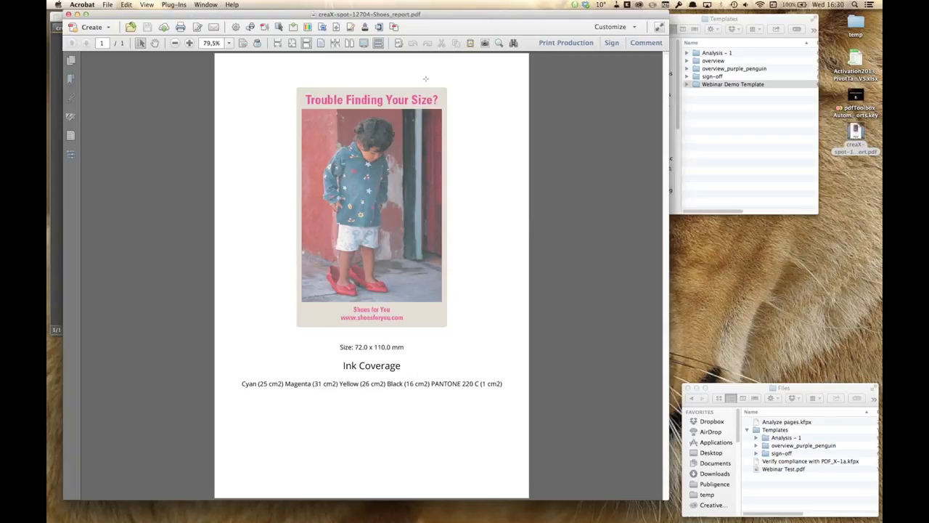
Examine the page size and the ink coverage of each process and spot colour in the sign-off report.
{"action": "left_click_drag", "start_coordinate": [340, 347], "coordinate": [407, 348]}
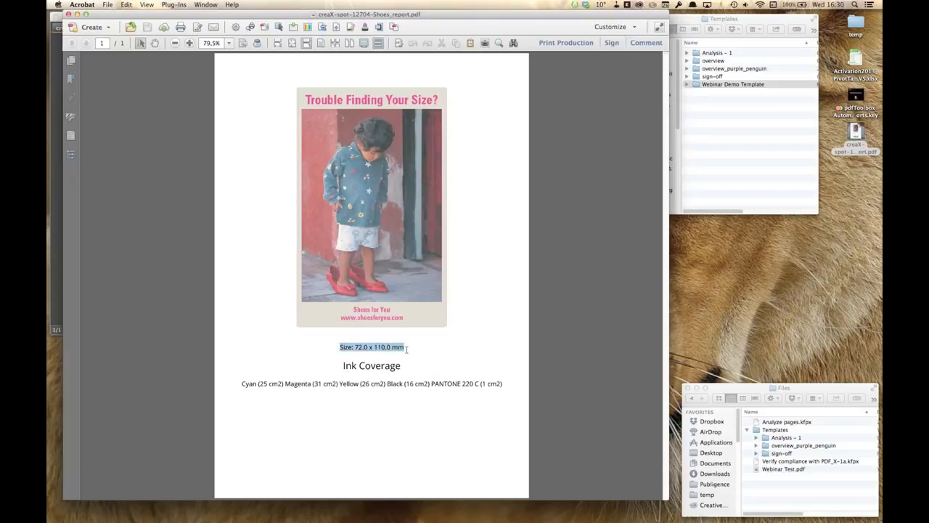
{"action": "double_click", "coordinate": [361, 347]}
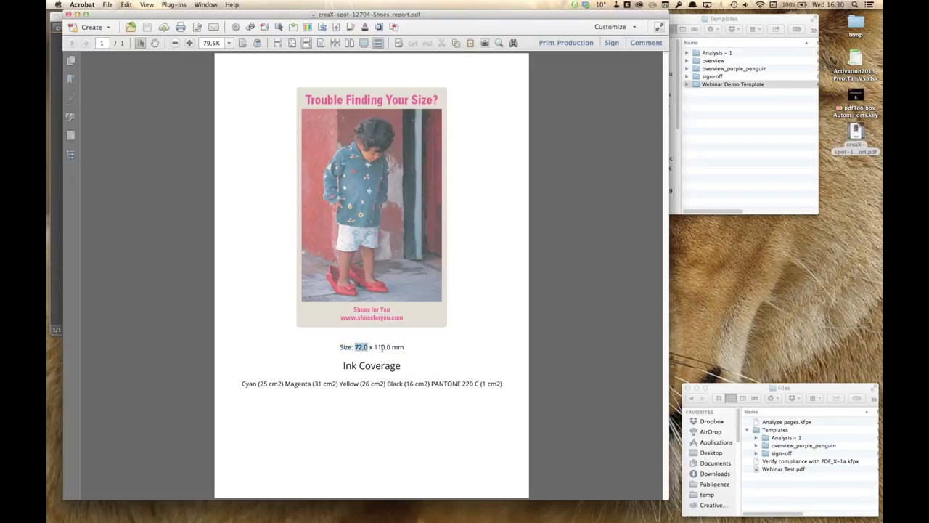
{"action": "double_click", "coordinate": [382, 347]}
{"action": "mouse_move", "coordinate": [241, 383]}
{"action": "left_mouse_down"}
{"action": "mouse_move", "coordinate": [267, 383]}
{"action": "mouse_move", "coordinate": [258, 384]}
{"action": "left_mouse_up"}
{"action": "left_click", "coordinate": [299, 384]}
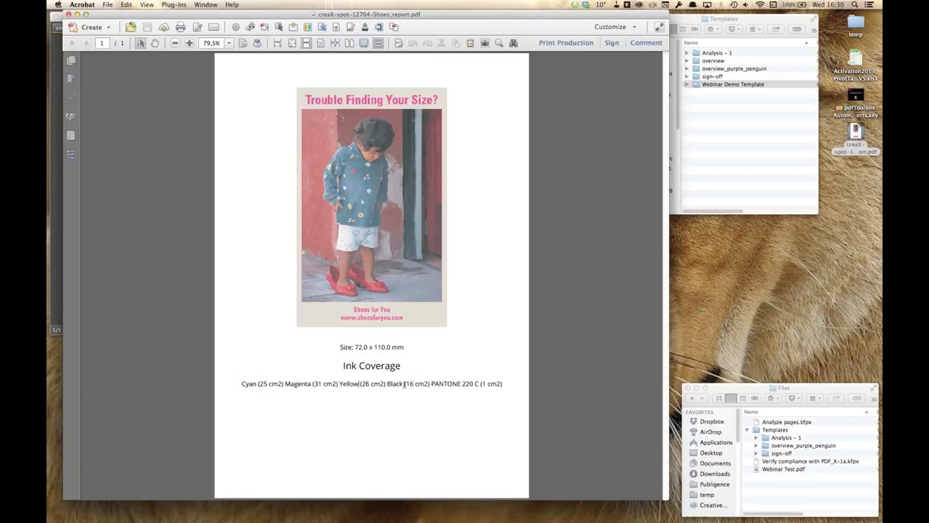
{"action": "double_click", "coordinate": [455, 384]}
{"action": "left_click", "coordinate": [480, 405]}
{"action": "left_click_drag", "start_coordinate": [258, 384], "coordinate": [282, 384]}
{"action": "left_click", "coordinate": [414, 357]}
Hide Acrobat and pdfToolbox, and switch to the Templates folder in Finder.
{"action": "left_click", "coordinate": [78, 3]}
{"action": "left_click", "coordinate": [101, 102]}
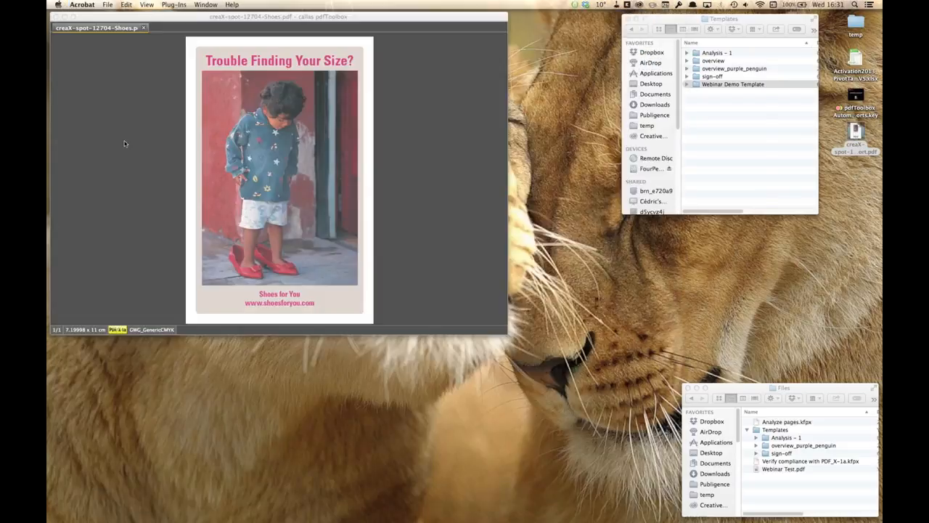
{"action": "left_click", "coordinate": [762, 110]}
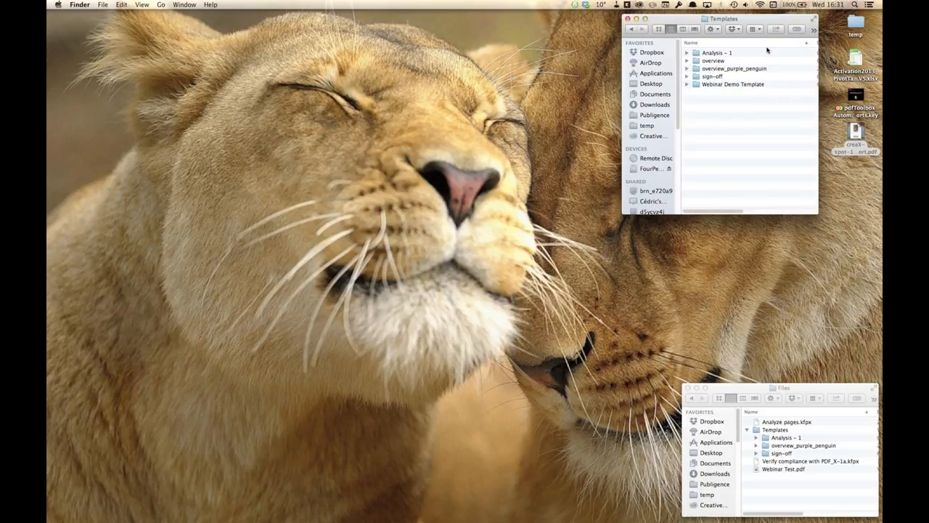
Open manifest.xml from the sign-off template folder in TextMate and move its window clear of the Finder window.
{"action": "double_click", "coordinate": [698, 76]}
{"action": "right_click", "coordinate": [699, 84]}
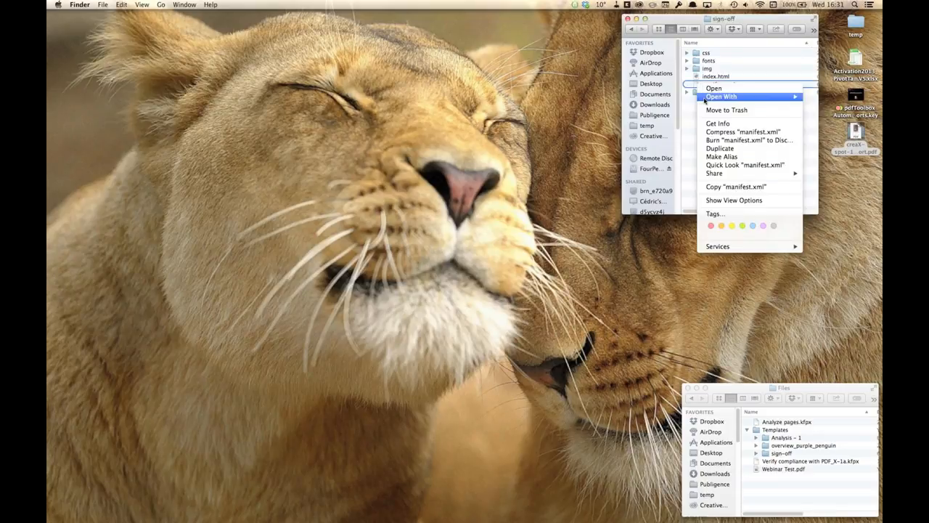
{"action": "mouse_move", "coordinate": [726, 97]}
{"action": "left_click", "coordinate": [625, 203]}
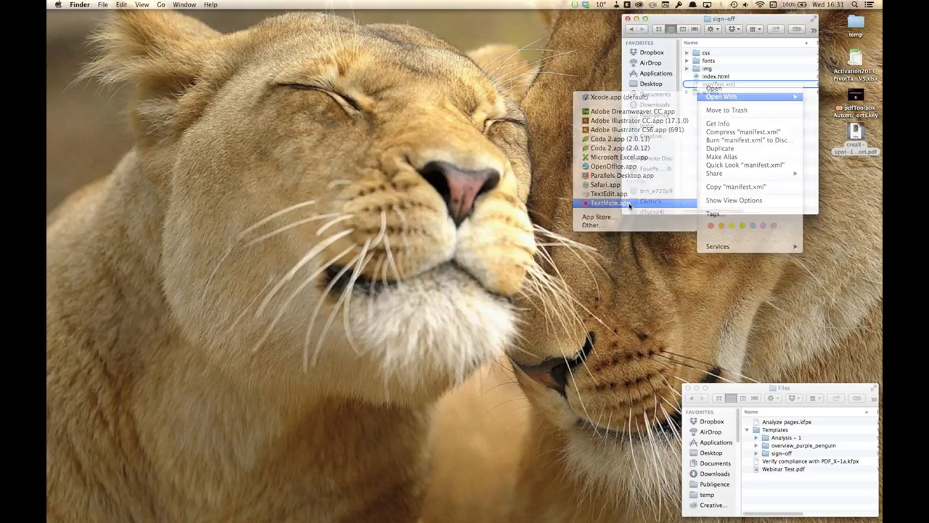
{"action": "left_click_drag", "start_coordinate": [558, 31], "coordinate": [482, 21]}
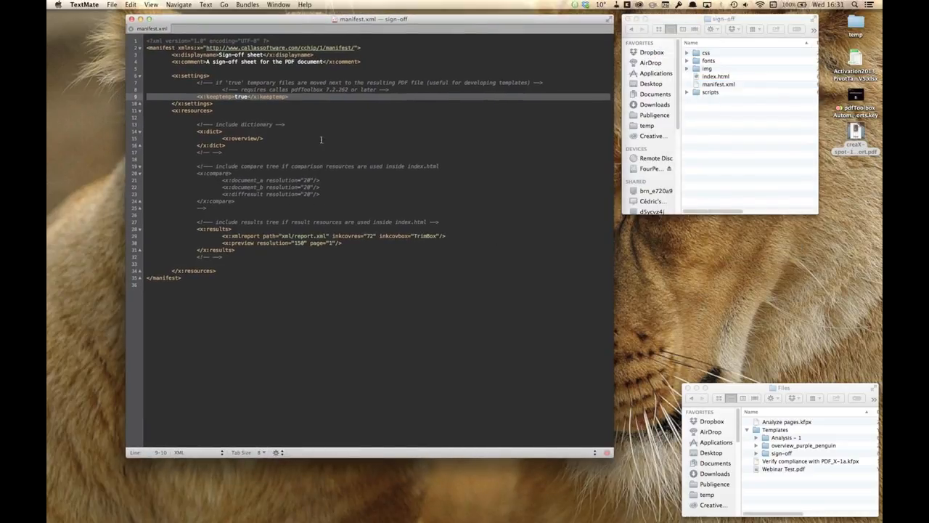
Examine the keeptemp setting in the sign-off manifest by selecting its line.
{"action": "left_click", "coordinate": [318, 122]}
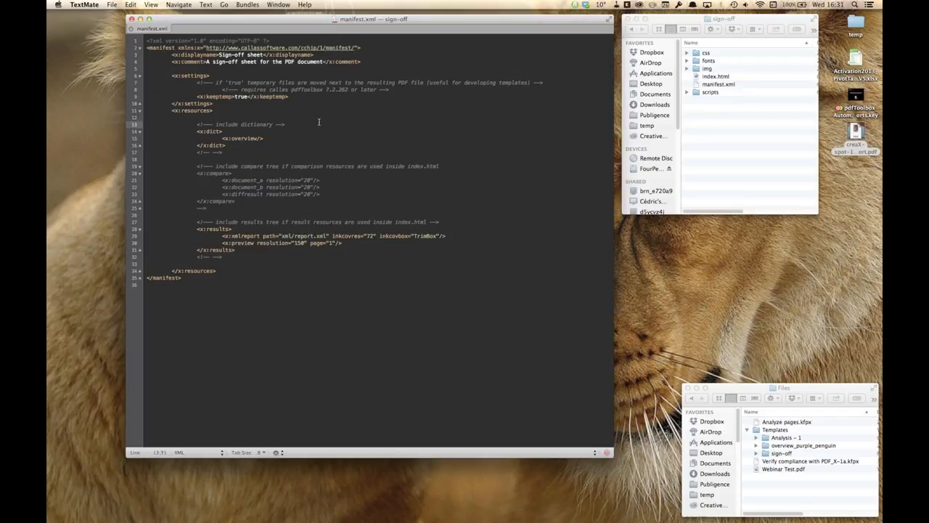
{"action": "left_click", "coordinate": [245, 96]}
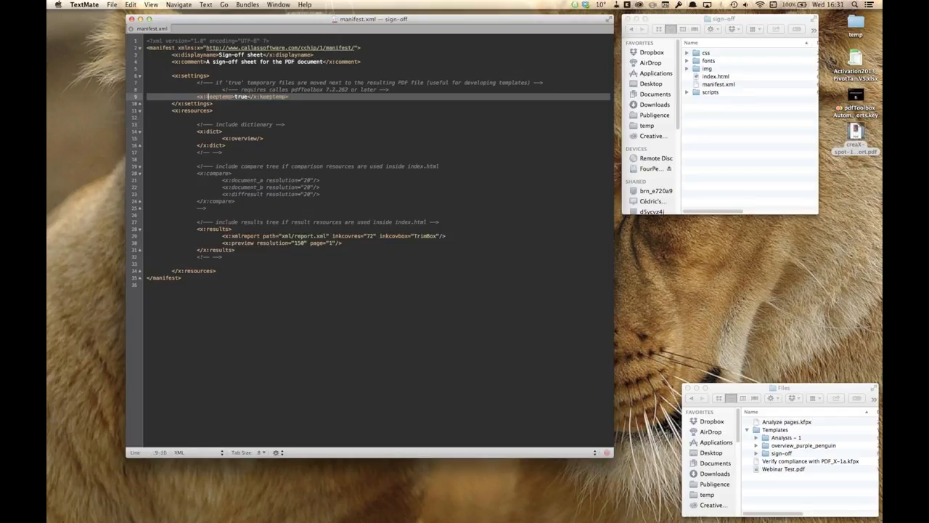
{"action": "left_click", "coordinate": [290, 98]}
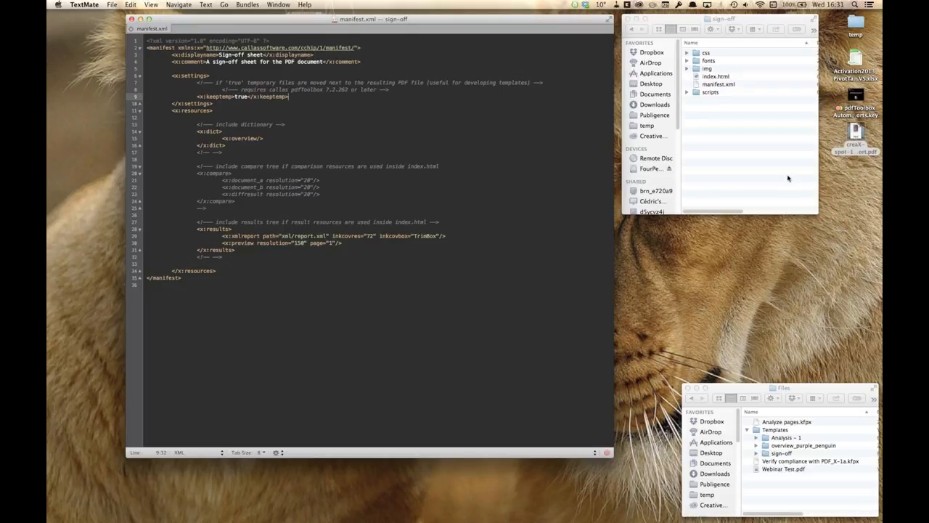
Move the report PDF's desktop icon down and open the creaX-spot-12704-Shoes_report.html folder of temporary files.
{"action": "left_click", "coordinate": [855, 133]}
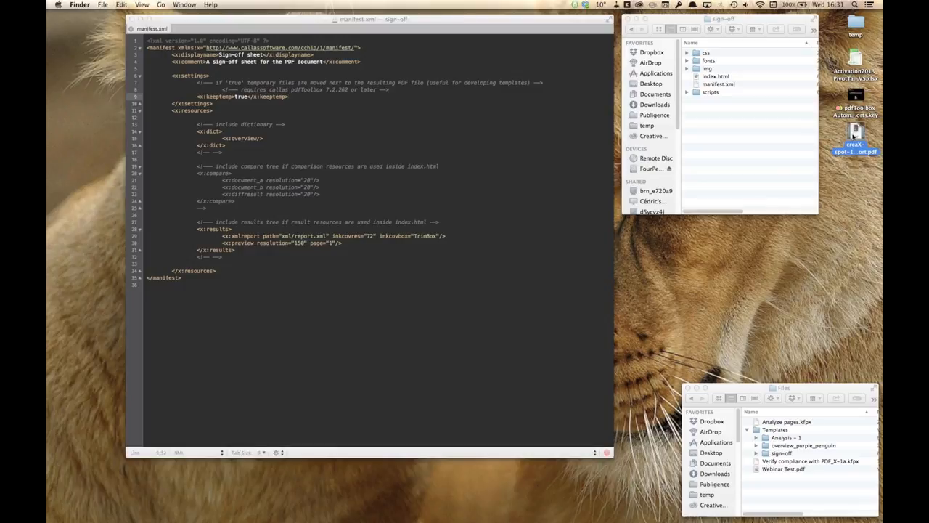
{"action": "left_click_drag", "start_coordinate": [857, 135], "coordinate": [860, 171]}
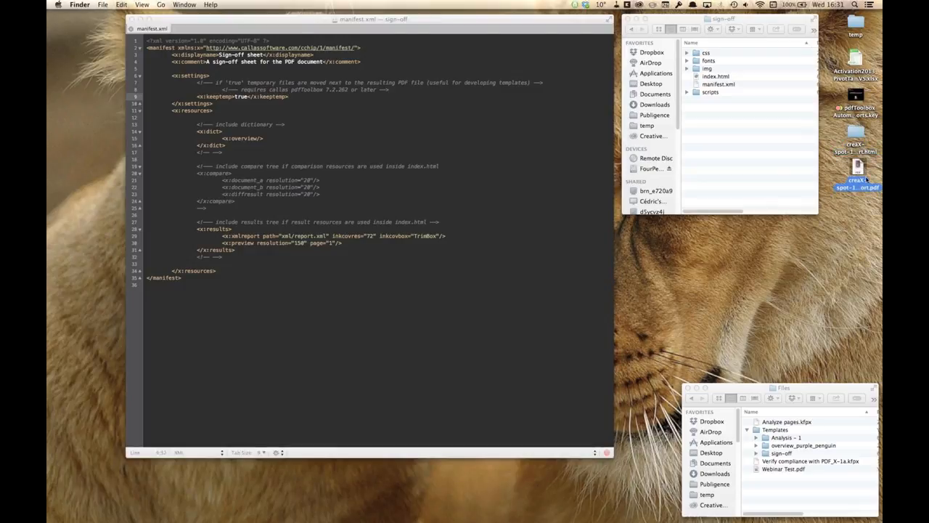
{"action": "double_click", "coordinate": [860, 136]}
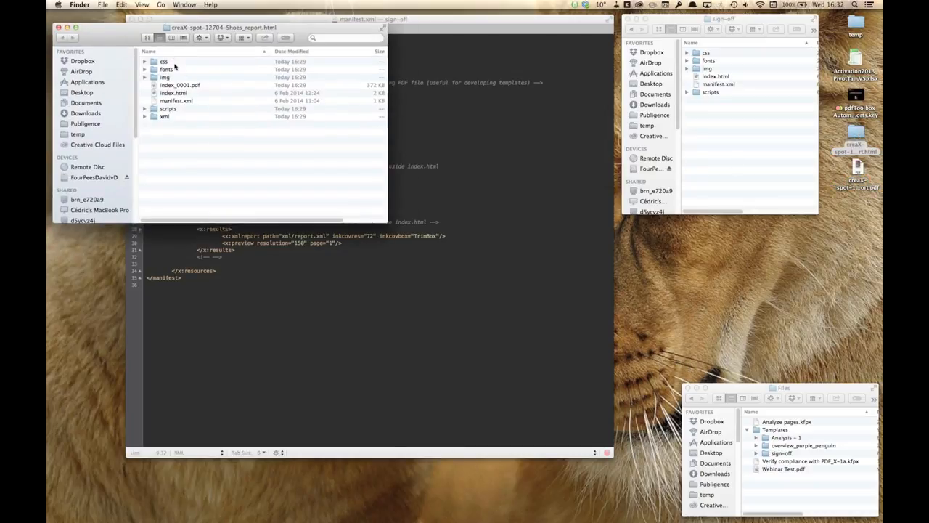
Expand the scripts folder and preview cals_params.js, reading its dictionary, environment and document information, then close the preview.
{"action": "left_click", "coordinate": [146, 110]}
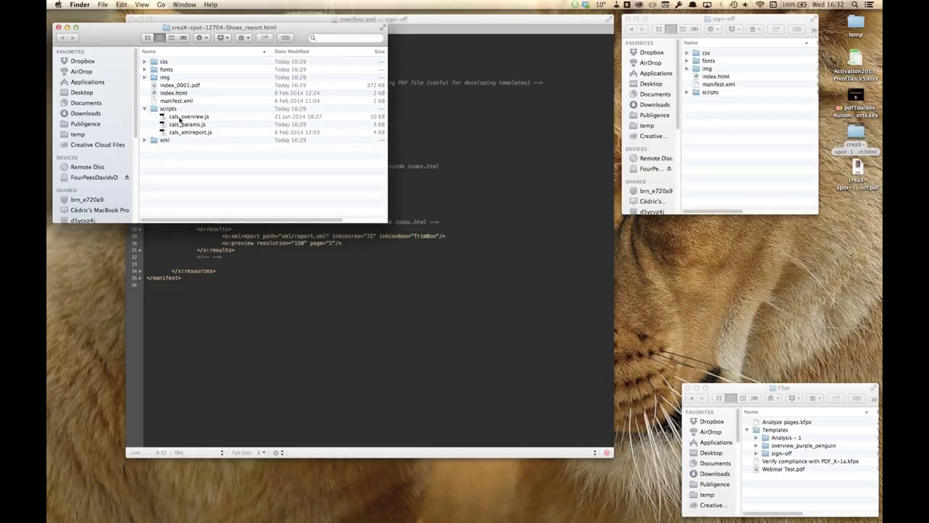
{"action": "left_click", "coordinate": [202, 127]}
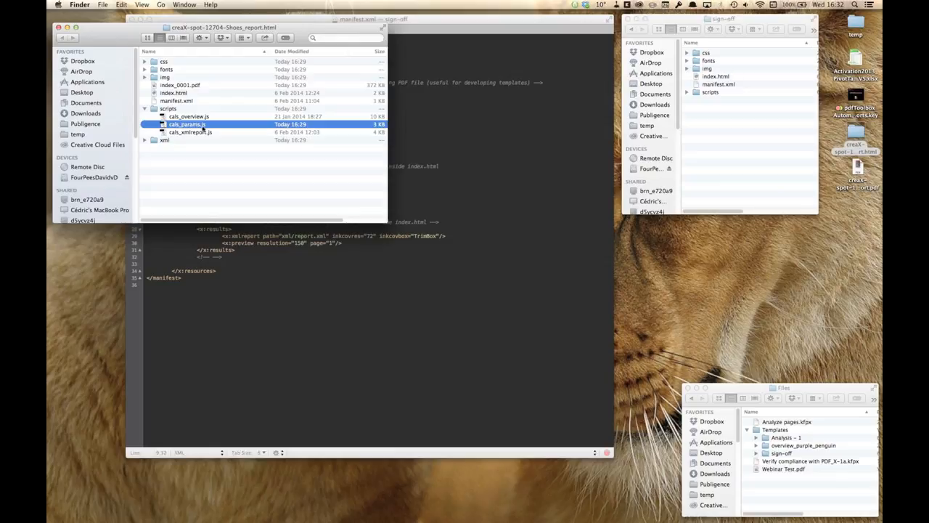
{"action": "key", "text": "space"}
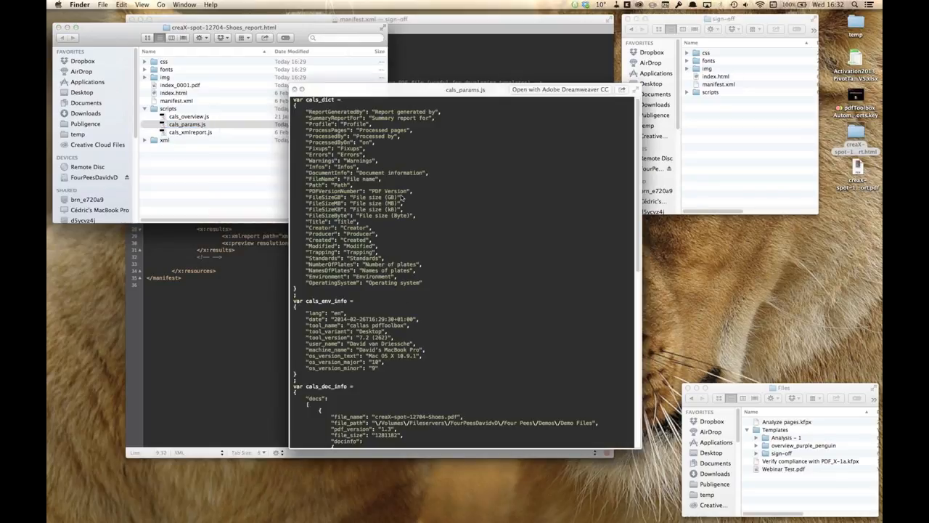
{"action": "scroll", "coordinate": [381, 285], "scroll_direction": "down", "scroll_amount": 5}
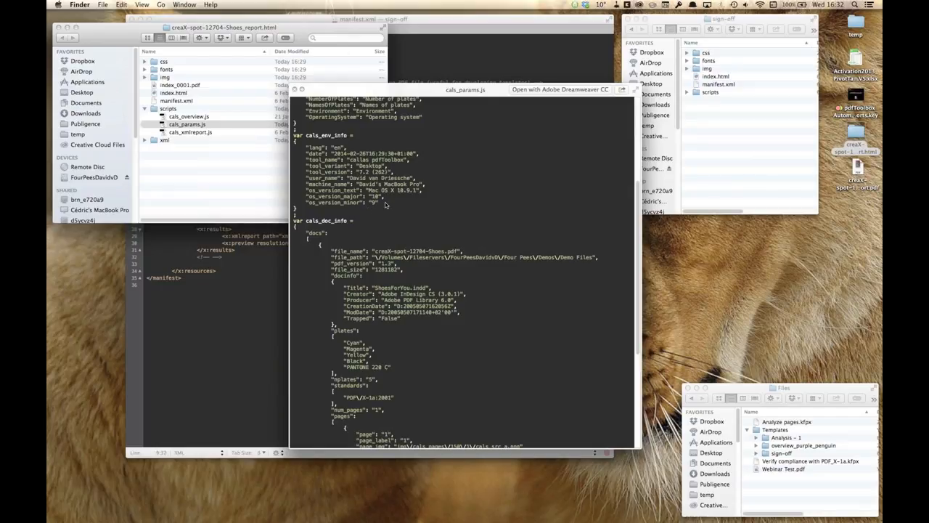
{"action": "key", "text": "space"}
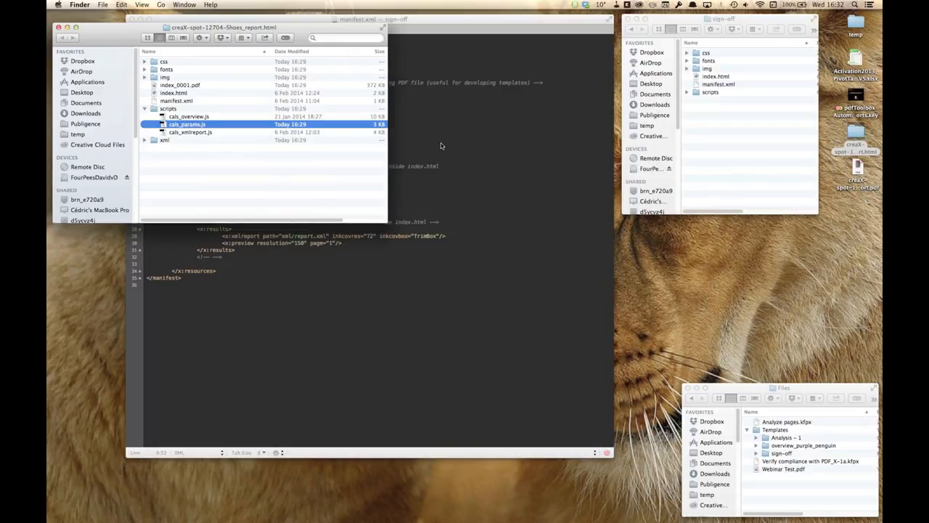
Return to manifest.xml in TextMate and point out the keeptemp line again.
{"action": "left_click", "coordinate": [440, 146]}
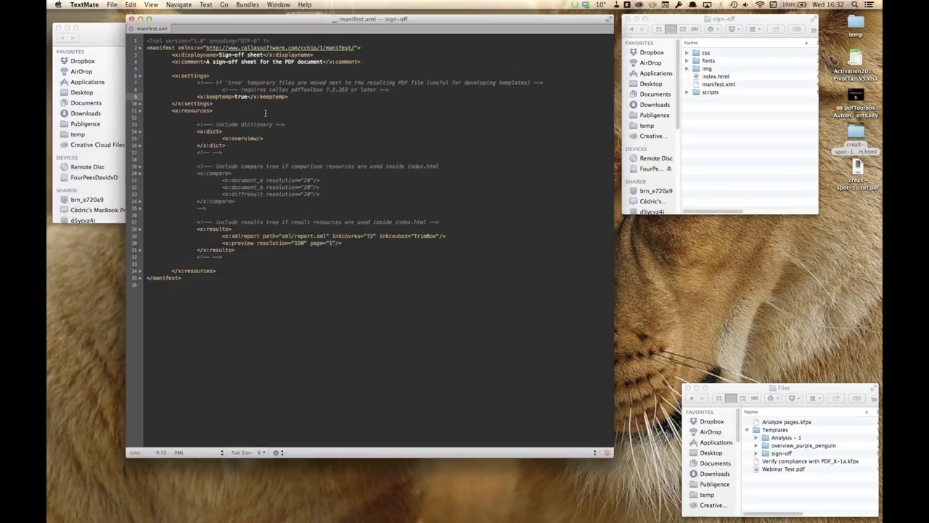
{"action": "left_click", "coordinate": [263, 96]}
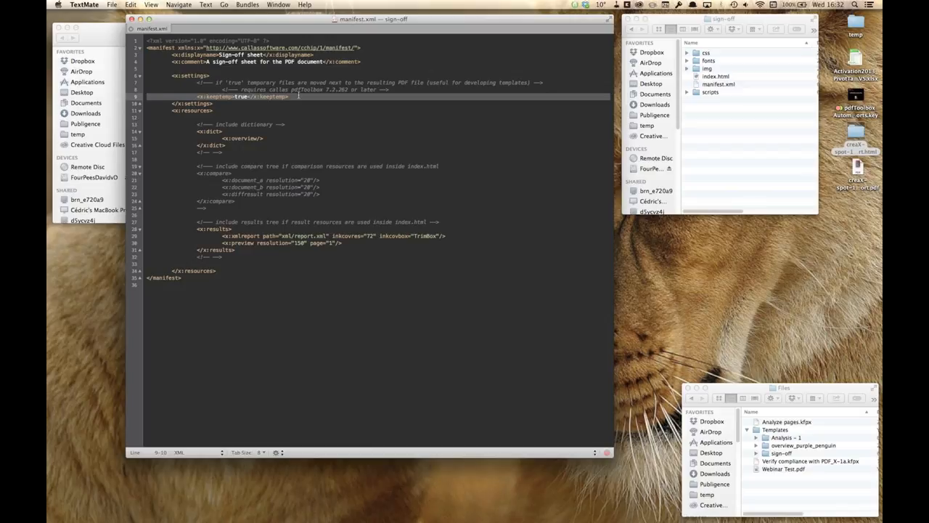
{"action": "left_click", "coordinate": [294, 97]}
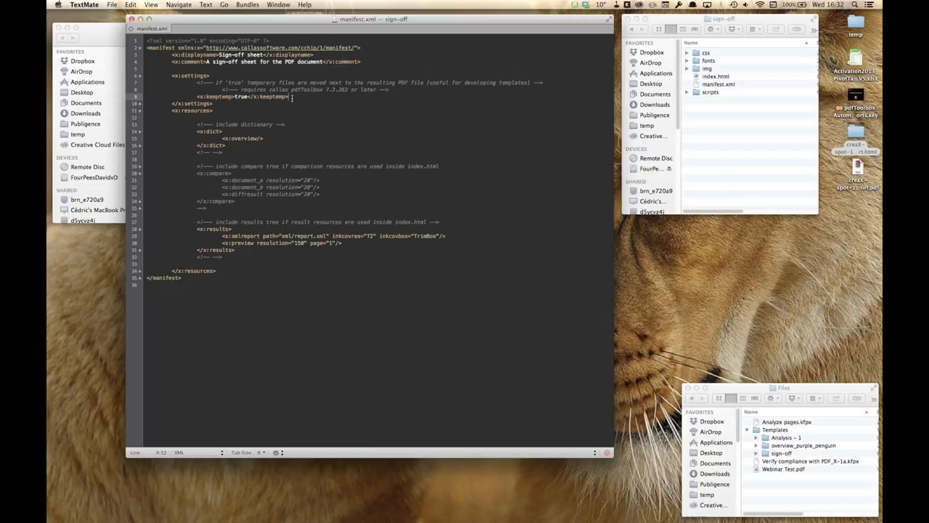
Preview index.html in the report's temporary files folder, then close the preview.
{"action": "left_click", "coordinate": [114, 42]}
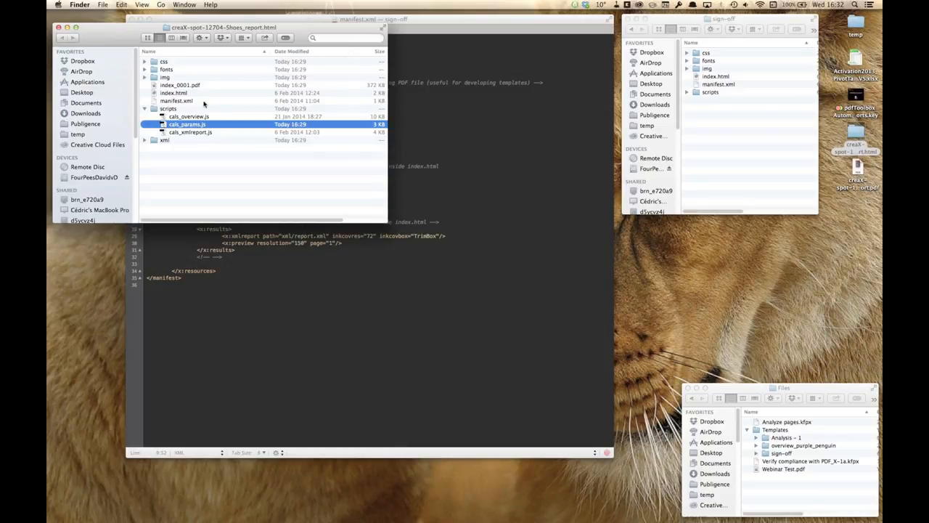
{"action": "left_click", "coordinate": [182, 94]}
{"action": "key", "text": "space"}
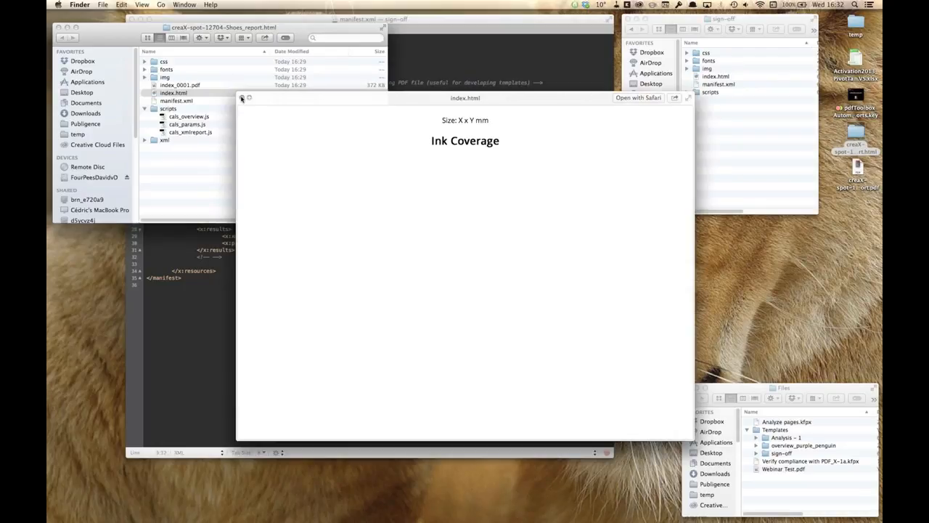
{"action": "left_click", "coordinate": [242, 98]}
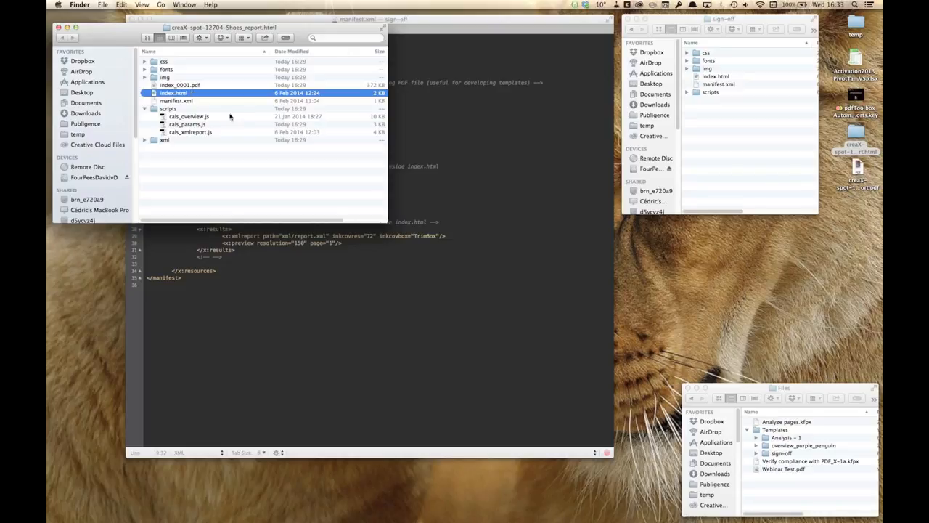
Return to manifest.xml in TextMate and highlight the xmlreport and preview lines in the results tree, including the report.xml path.
{"action": "left_click", "coordinate": [441, 136]}
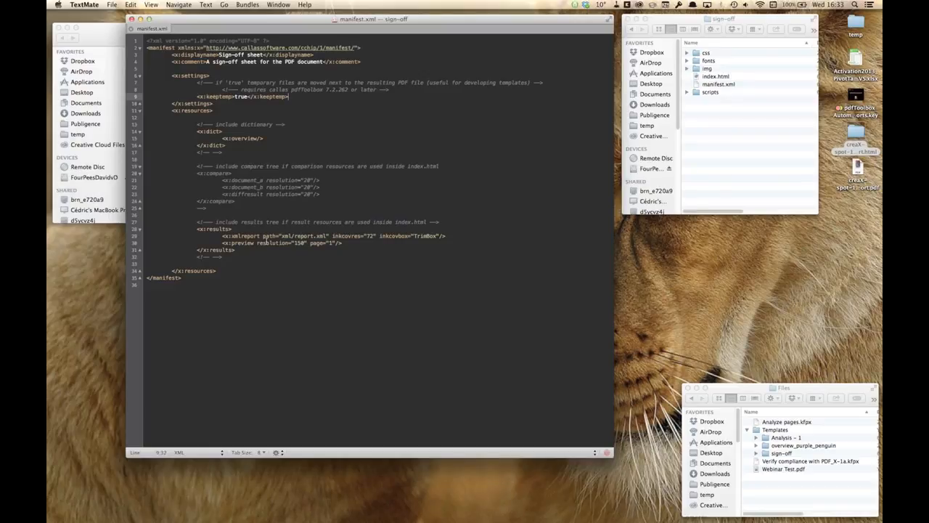
{"action": "left_click_drag", "start_coordinate": [149, 229], "coordinate": [277, 236]}
{"action": "left_click", "coordinate": [351, 244], "text": "shift"}
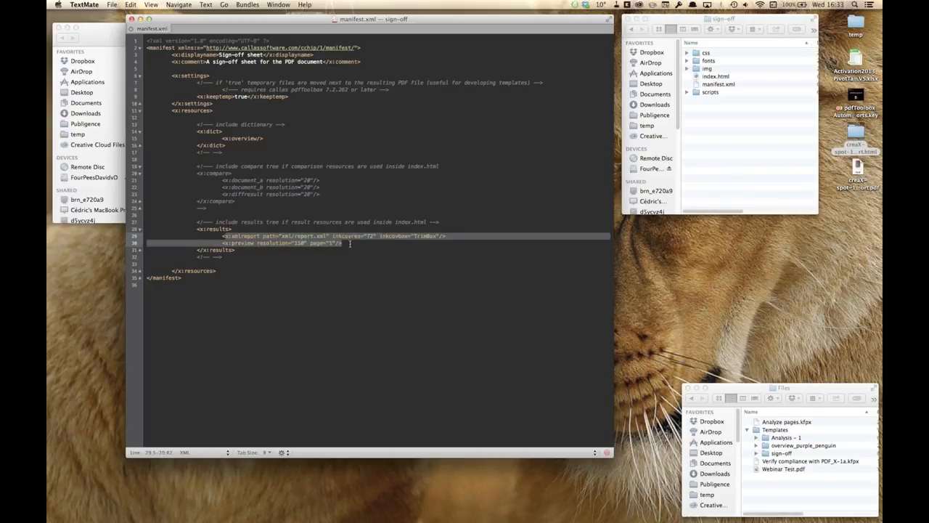
{"action": "left_click", "coordinate": [250, 236]}
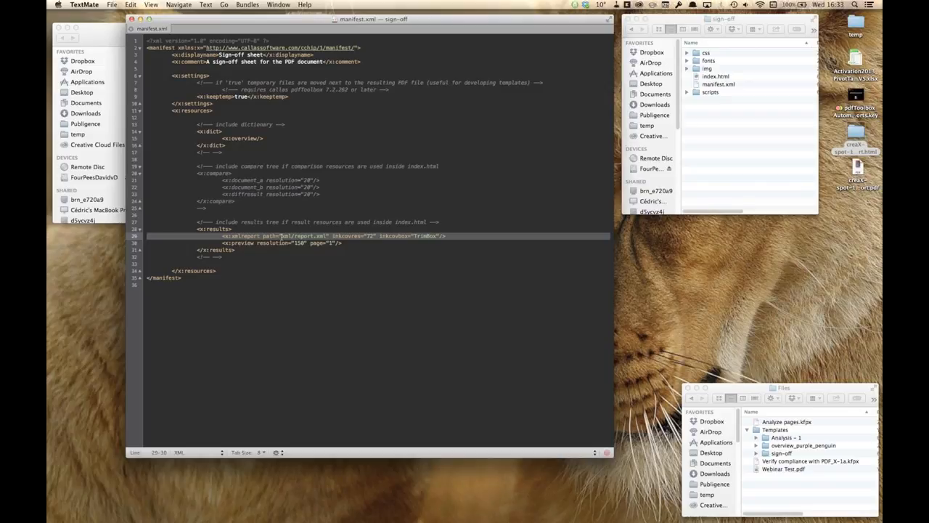
{"action": "left_click_drag", "start_coordinate": [282, 236], "coordinate": [328, 236]}
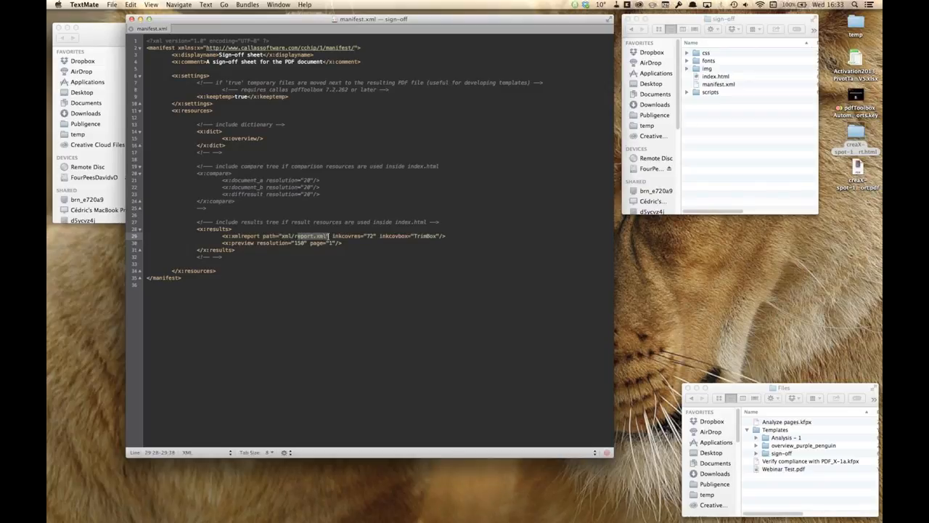
Expand the xml folder in the report's temporary files and preview report.xml, browsing through its contents.
{"action": "left_click", "coordinate": [119, 43]}
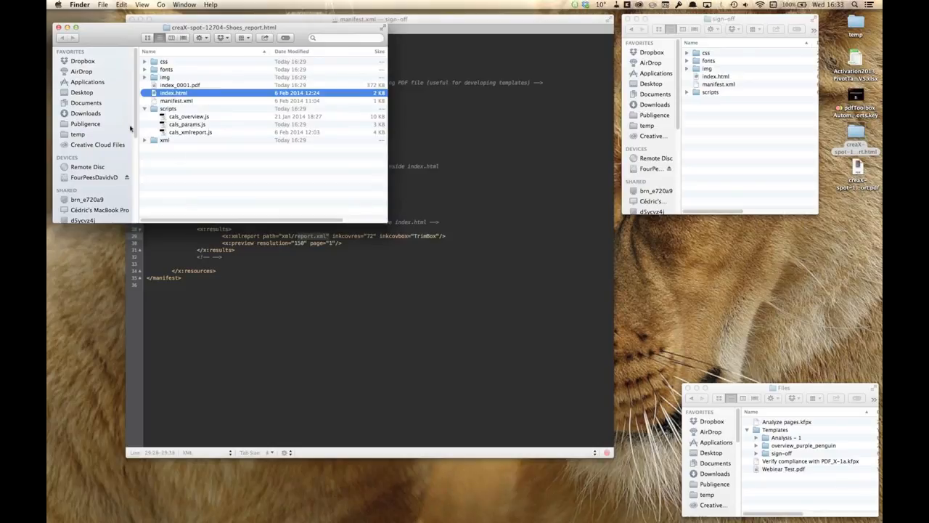
{"action": "left_click", "coordinate": [144, 139]}
{"action": "left_click", "coordinate": [165, 139]}
{"action": "left_click", "coordinate": [180, 149]}
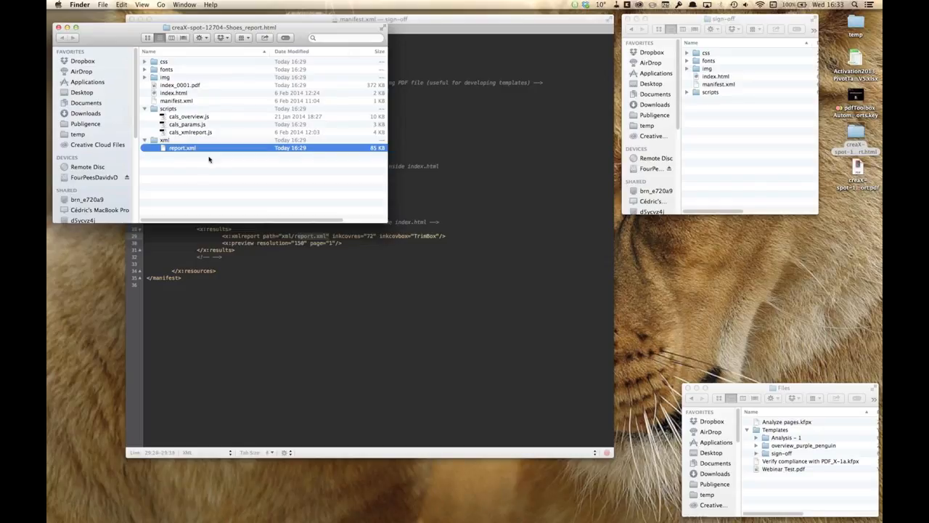
{"action": "key", "text": "space"}
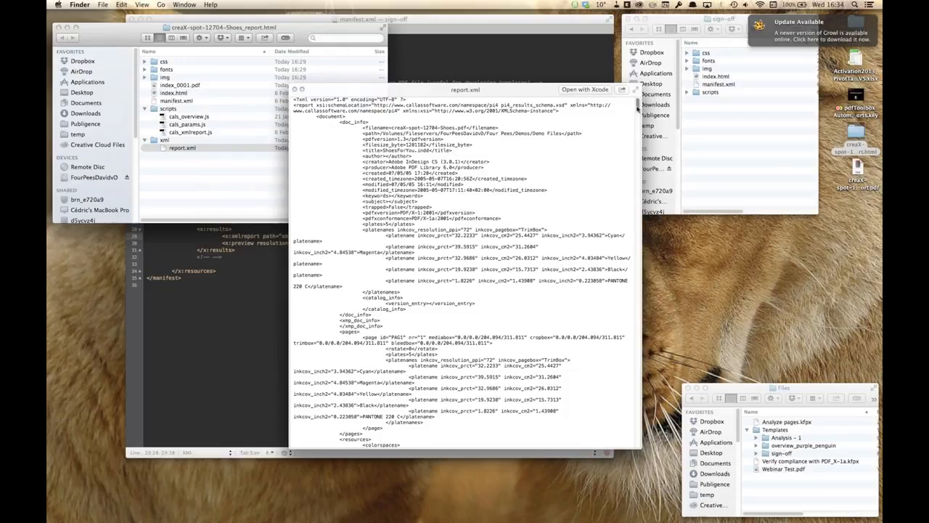
{"action": "left_click_drag", "start_coordinate": [637, 109], "coordinate": [620, 328]}
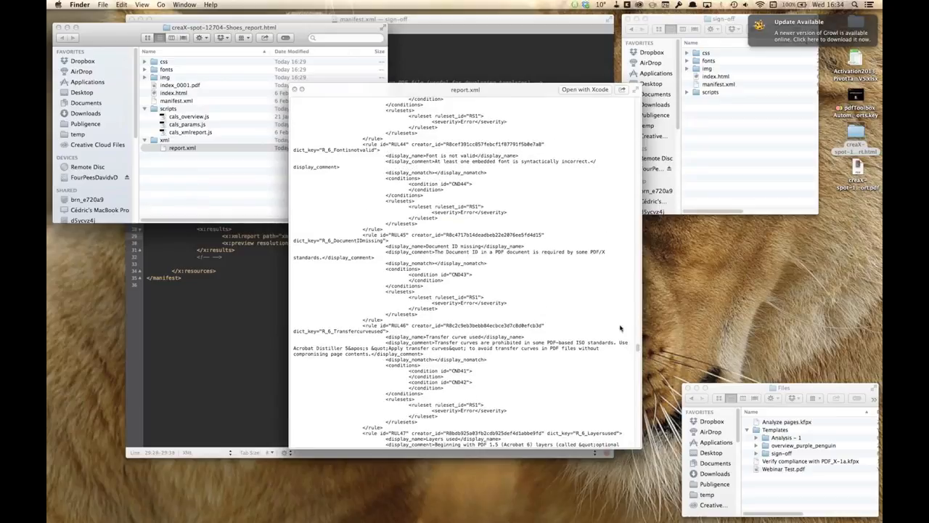
Return to manifest.xml, point out the preview element with its page and resolution attributes, and close the file.
{"action": "left_click", "coordinate": [245, 243]}
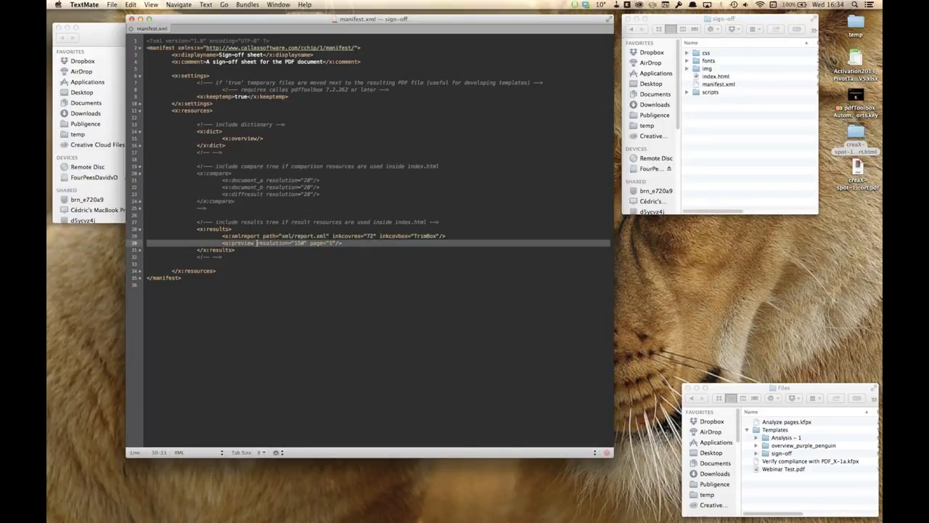
{"action": "double_click", "coordinate": [244, 243]}
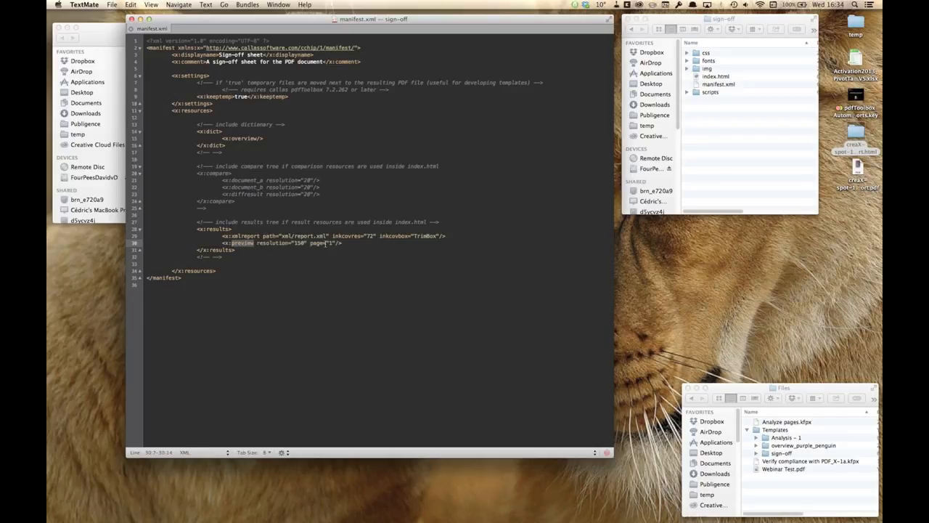
{"action": "left_click_drag", "start_coordinate": [336, 244], "coordinate": [308, 243]}
{"action": "left_click", "coordinate": [311, 255]}
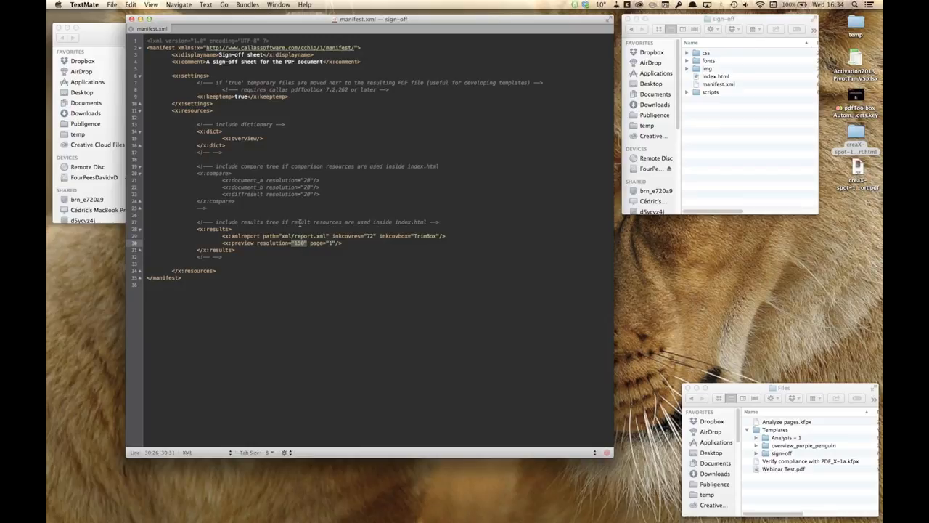
{"action": "double_click", "coordinate": [298, 243]}
{"action": "left_click", "coordinate": [131, 19]}
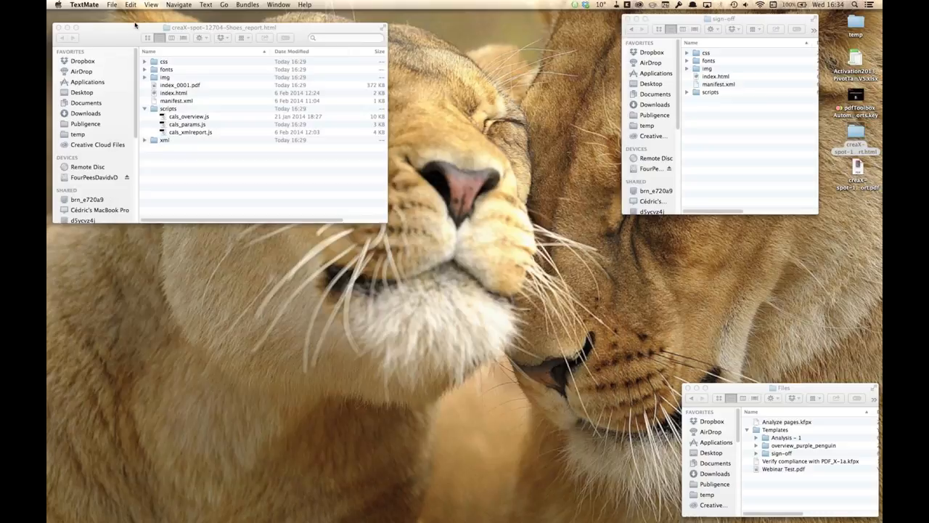
Expand the scripts folder of the sign-off template and open cals_xmlreport.js in TextMate.
{"action": "left_click", "coordinate": [687, 92]}
{"action": "left_click", "coordinate": [725, 118]}
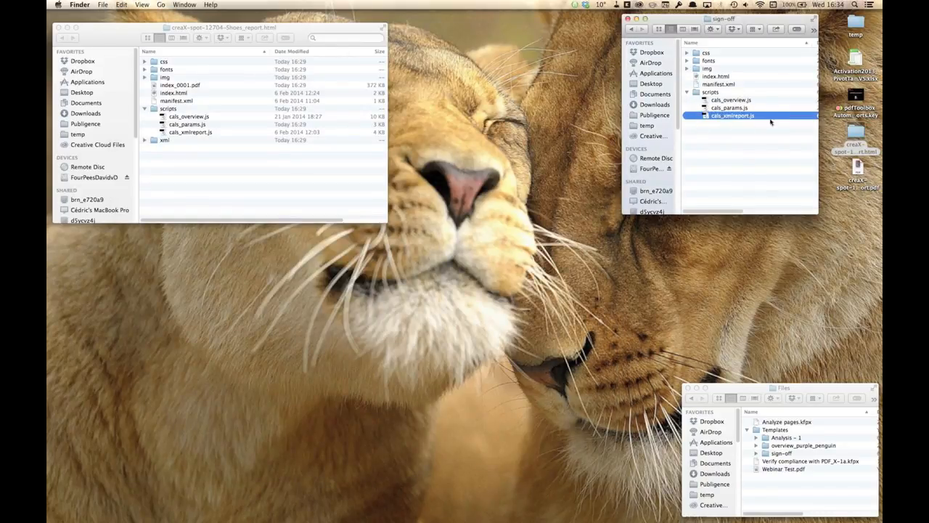
{"action": "left_click", "coordinate": [731, 135]}
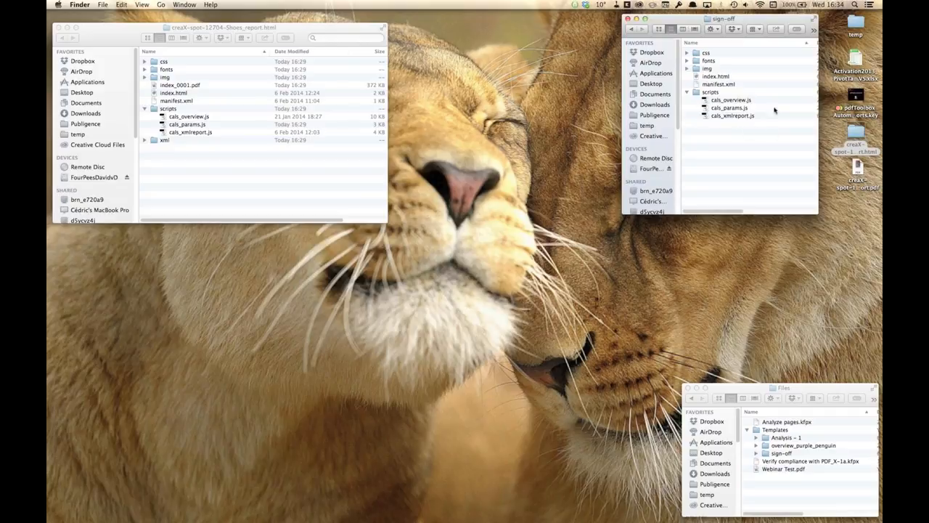
{"action": "right_click", "coordinate": [734, 116]}
{"action": "mouse_move", "coordinate": [751, 131]}
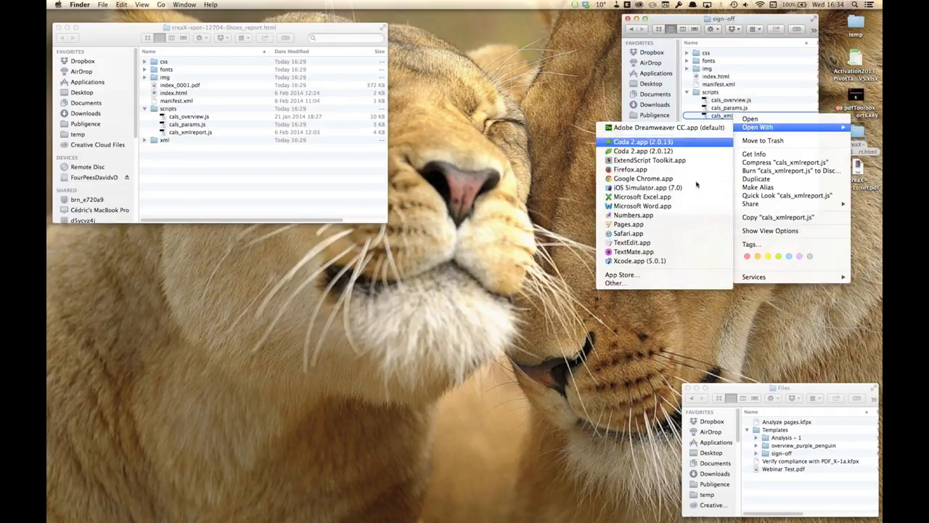
{"action": "left_click", "coordinate": [692, 251]}
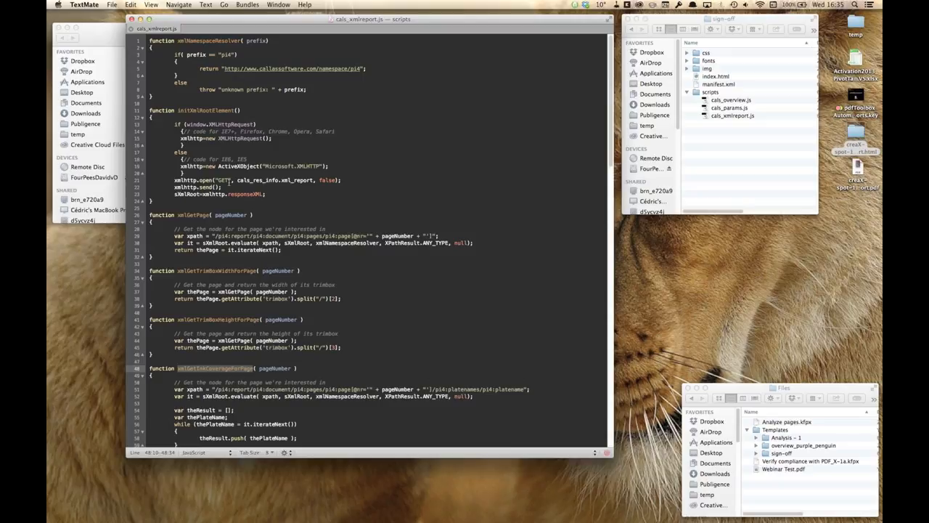
Highlight the initXmlRootElement function, its cals_res_info.xml_report argument and the sXmlRoot variable.
{"action": "left_click_drag", "start_coordinate": [148, 111], "coordinate": [164, 203]}
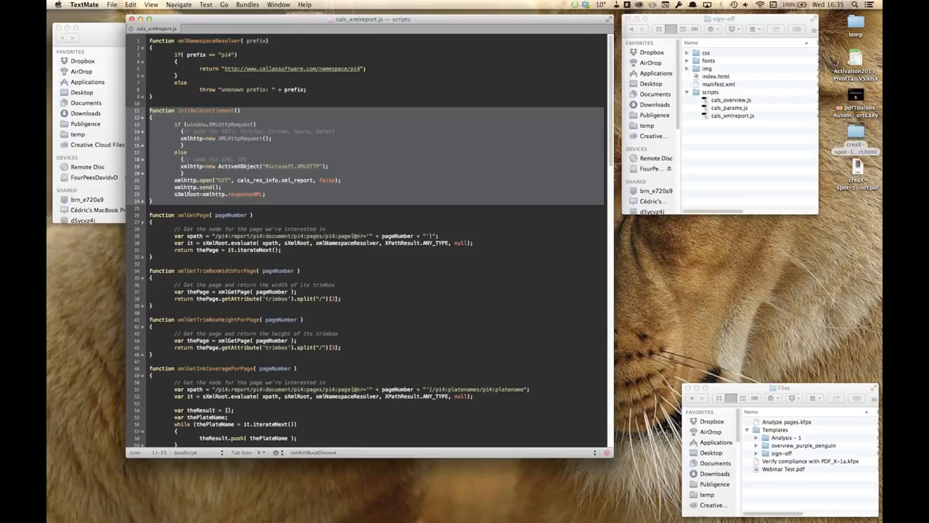
{"action": "left_click_drag", "start_coordinate": [237, 179], "coordinate": [292, 179]}
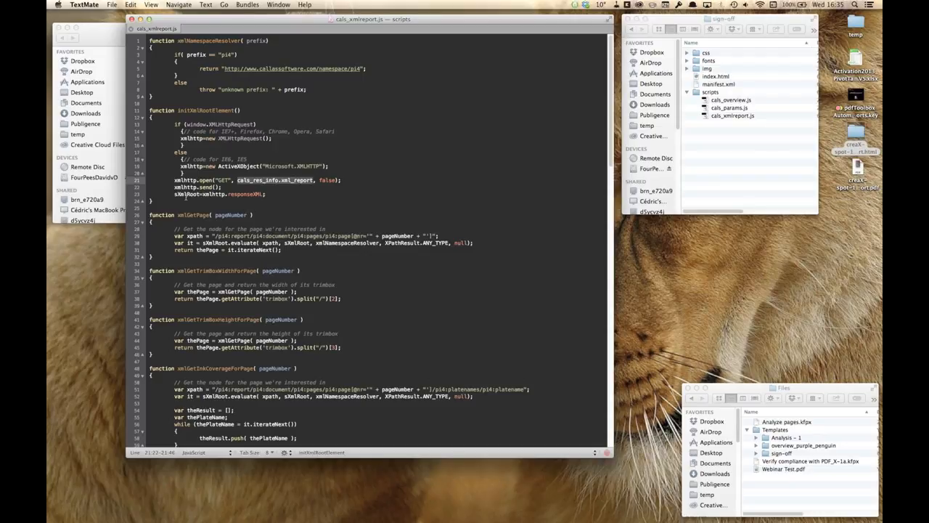
{"action": "double_click", "coordinate": [186, 194]}
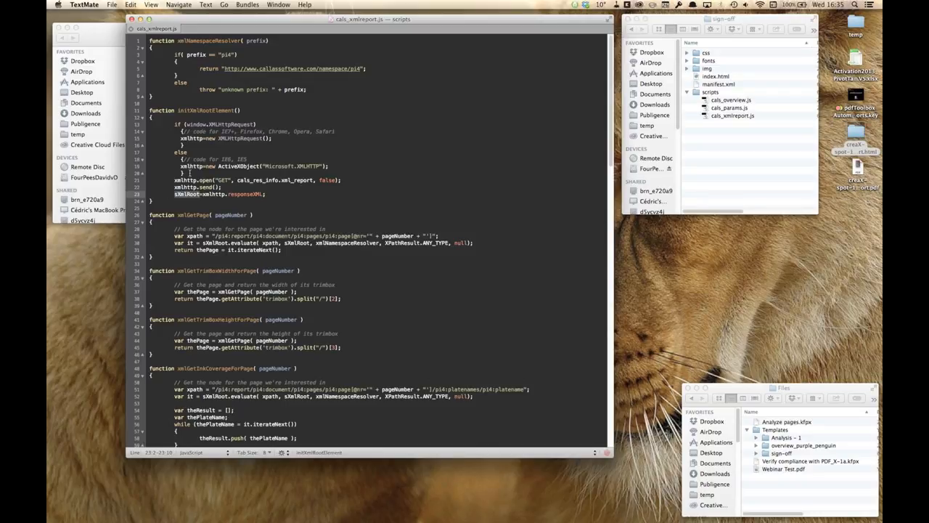
Point out the xmlGetPage function with its pageNumber parameter and select its whole xpath expression.
{"action": "scroll", "coordinate": [259, 168], "scroll_direction": "down", "scroll_amount": 5}
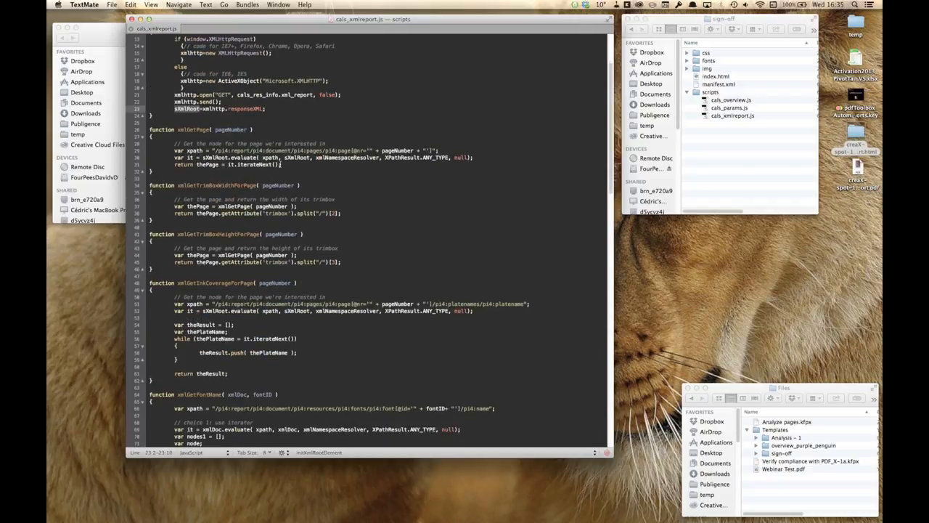
{"action": "scroll", "coordinate": [281, 164], "scroll_direction": "down", "scroll_amount": 5}
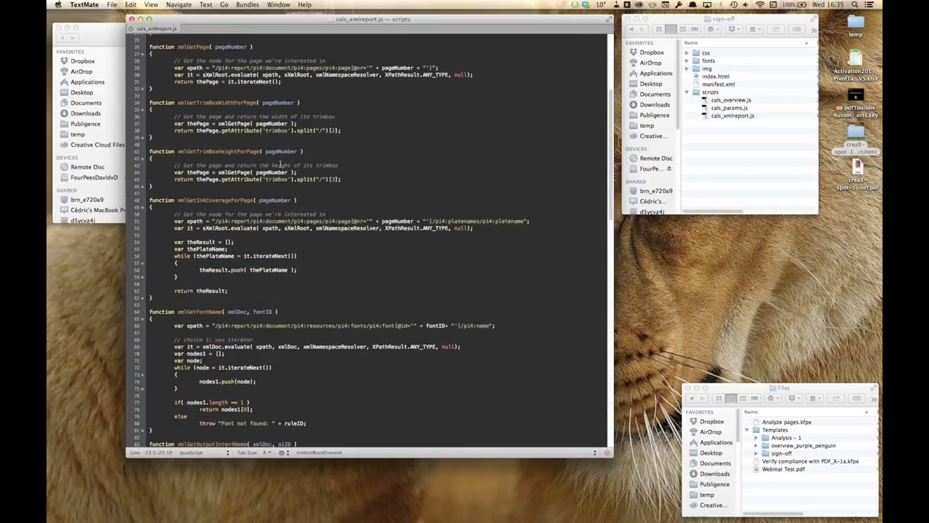
{"action": "double_click", "coordinate": [187, 44]}
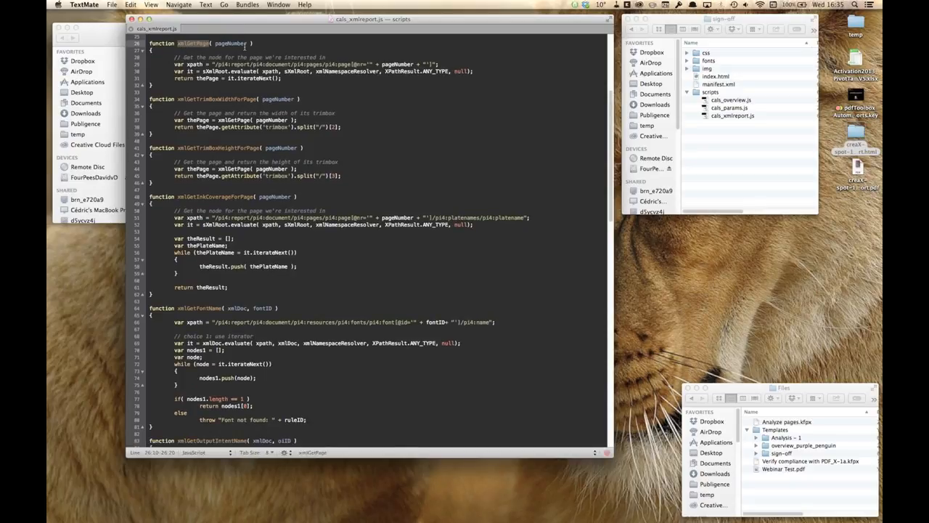
{"action": "left_click", "coordinate": [246, 43]}
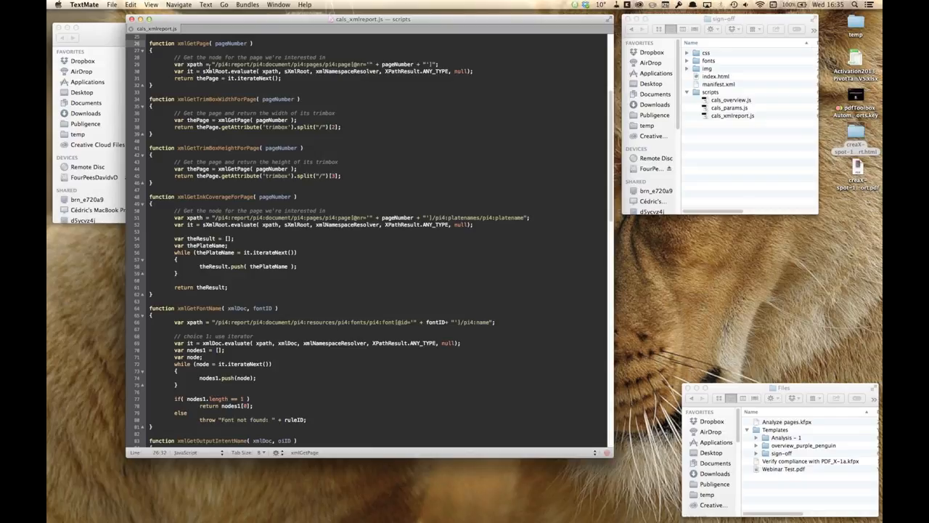
{"action": "left_click_drag", "start_coordinate": [211, 64], "coordinate": [237, 63]}
{"action": "key", "text": "shift+Right"}
{"action": "key", "text": "shift+Right"}
{"action": "key", "text": "shift+Right"}
{"action": "key", "text": "shift+Right"}
{"action": "key", "text": "shift+Right"}
{"action": "key", "text": "shift+Right"}
{"action": "key", "text": "shift+Right"}
{"action": "key", "text": "shift+Right"}
{"action": "key", "text": "shift+Right"}
{"action": "key", "text": "shift+Right"}
{"action": "key", "text": "shift+Right"}
{"action": "key", "text": "shift+Right"}
{"action": "key", "text": "shift+Right"}
{"action": "key", "text": "shift+Right"}
{"action": "key", "text": "shift+Right"}
{"action": "key", "text": "shift+Right"}
{"action": "key", "text": "shift+Right"}
{"action": "key", "text": "shift+Right"}
{"action": "key", "text": "shift+Right"}
{"action": "key", "text": "shift+Right"}
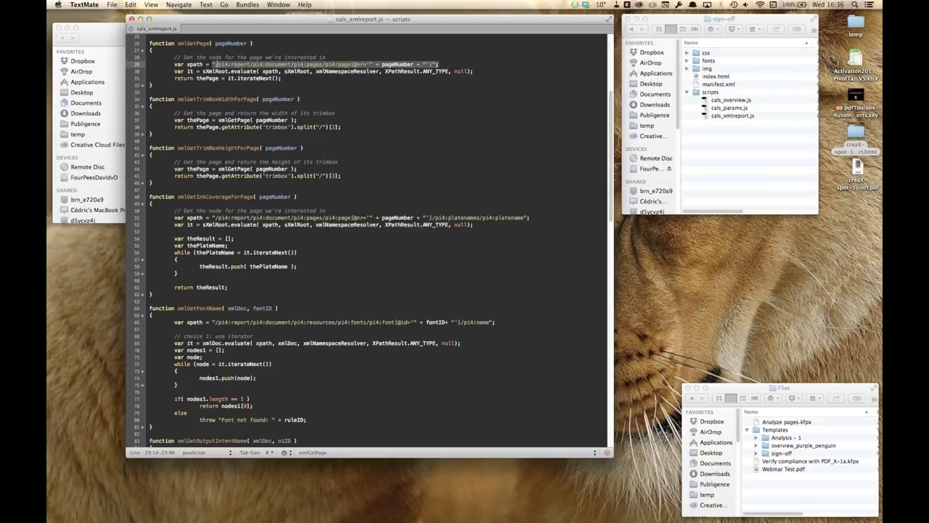
Open report.xml from the xml folder of the report's temporary files in TextMate.
{"action": "left_click", "coordinate": [113, 42]}
{"action": "left_click", "coordinate": [145, 141]}
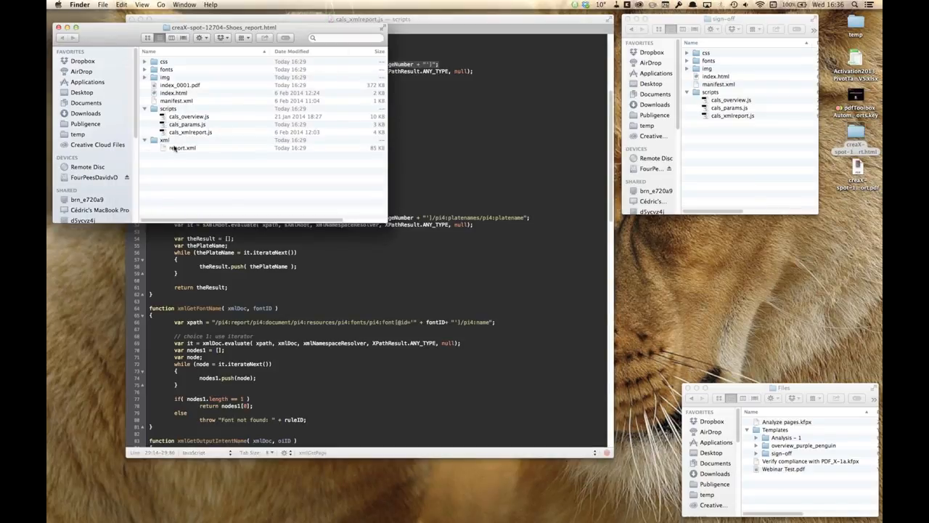
{"action": "left_click", "coordinate": [174, 148]}
{"action": "right_click", "coordinate": [175, 148]}
{"action": "mouse_move", "coordinate": [200, 159]}
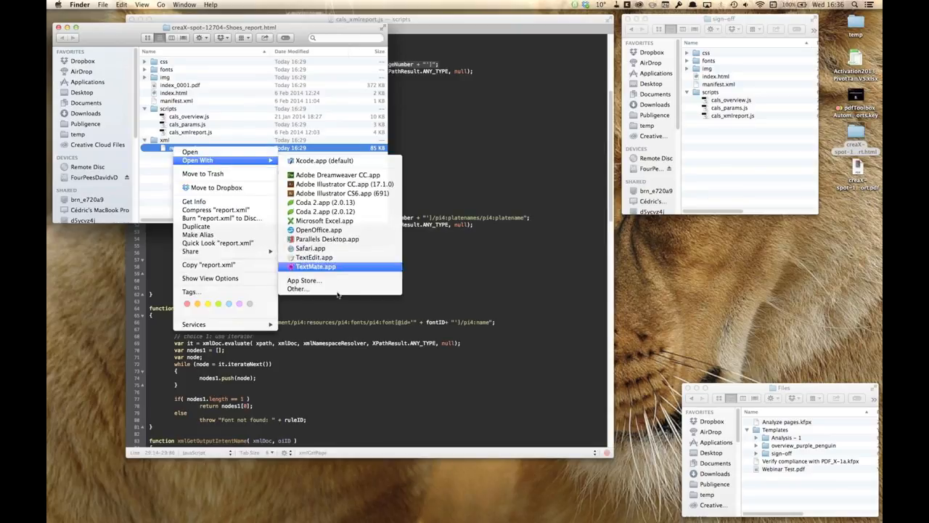
{"action": "left_click", "coordinate": [315, 266]}
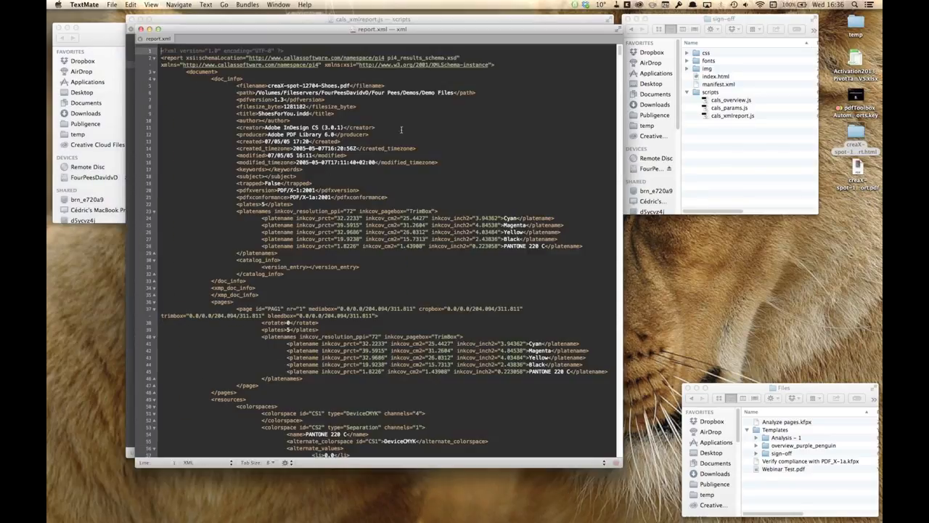
Place the report.xml window beside the script and fold the doc_info element inside document.
{"action": "left_click_drag", "start_coordinate": [261, 32], "coordinate": [478, 22]}
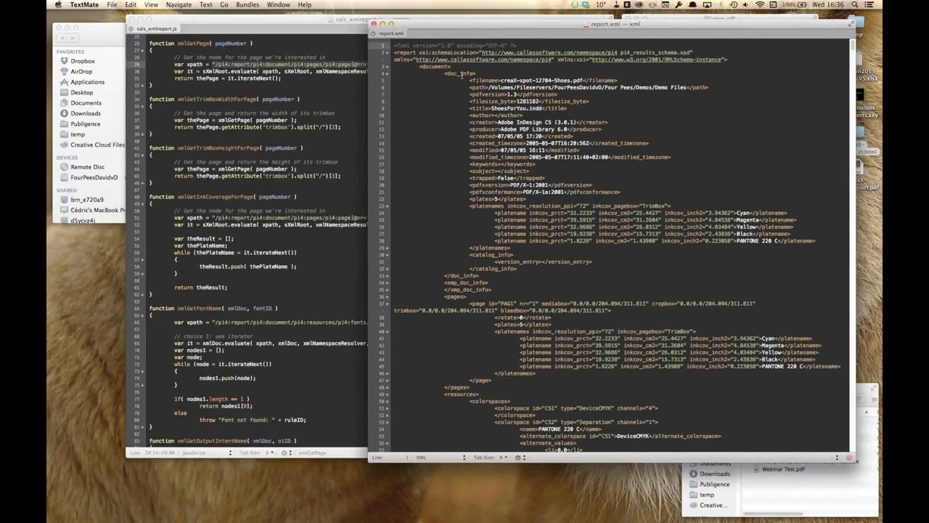
{"action": "left_click", "coordinate": [408, 54]}
{"action": "left_click", "coordinate": [435, 67]}
{"action": "left_click", "coordinate": [386, 74]}
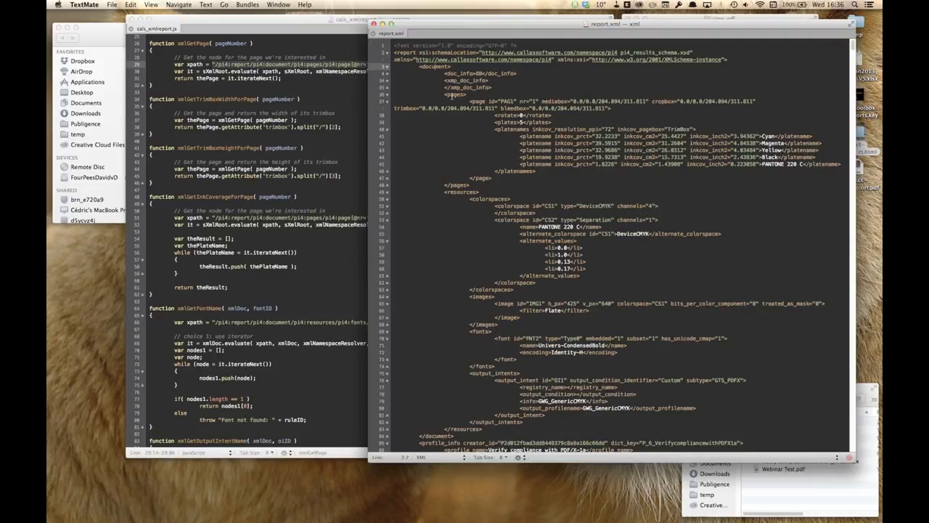
Highlight the pages element, the page's PAG1 id and its nr="1" attribute, keeping the script's xpath expression in view.
{"action": "double_click", "coordinate": [453, 94]}
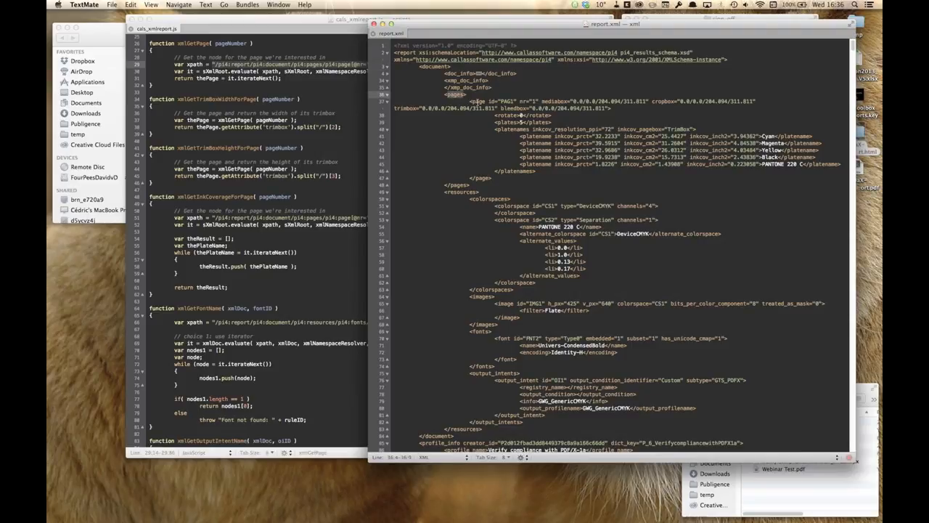
{"action": "double_click", "coordinate": [507, 101]}
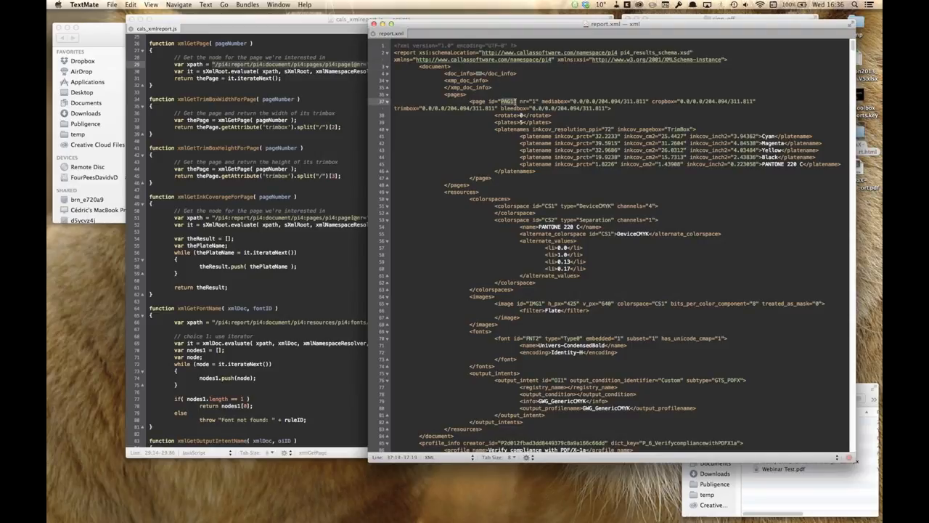
{"action": "left_click_drag", "start_coordinate": [520, 102], "coordinate": [538, 101]}
{"action": "left_click_drag", "start_coordinate": [413, 27], "coordinate": [488, 31]}
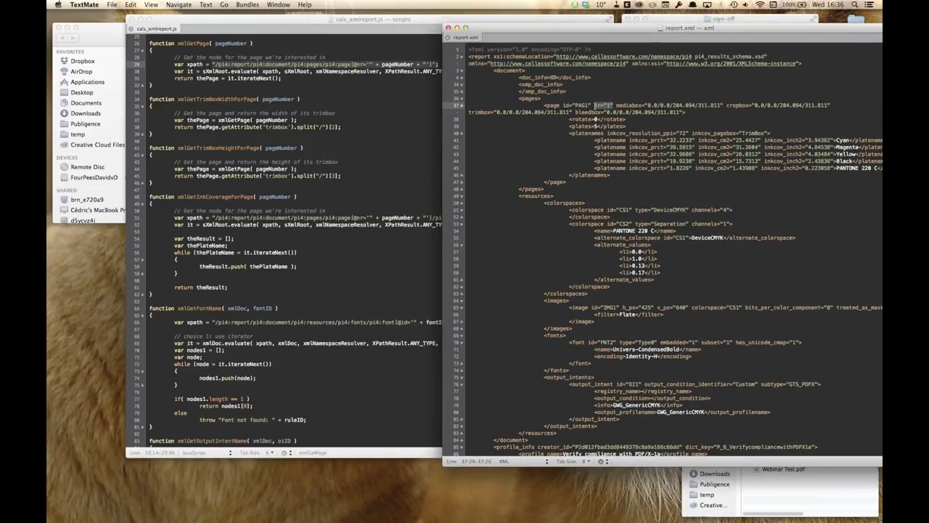
{"action": "left_click", "coordinate": [595, 106]}
{"action": "left_click_drag", "start_coordinate": [596, 105], "coordinate": [615, 105]}
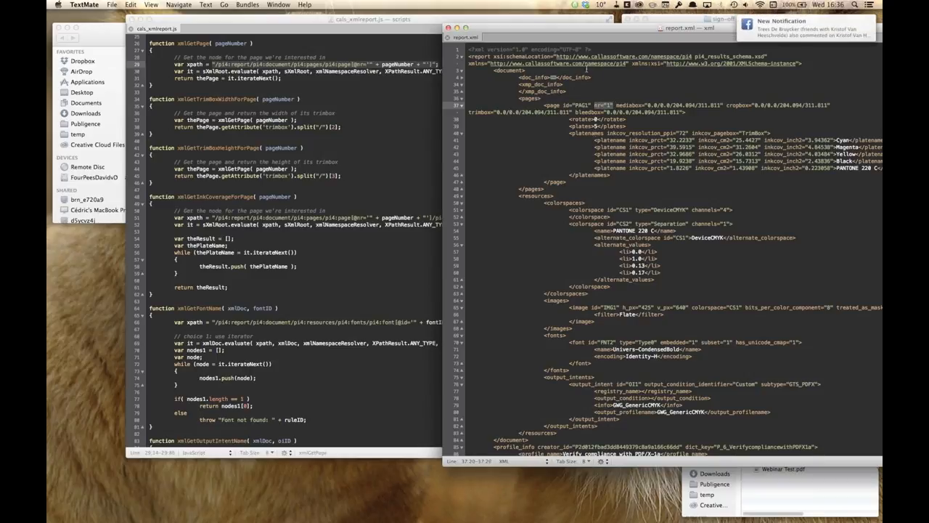
Close report.xml and return to the beginning of cals_xmlreport.js.
{"action": "left_click_drag", "start_coordinate": [555, 33], "coordinate": [353, 101]}
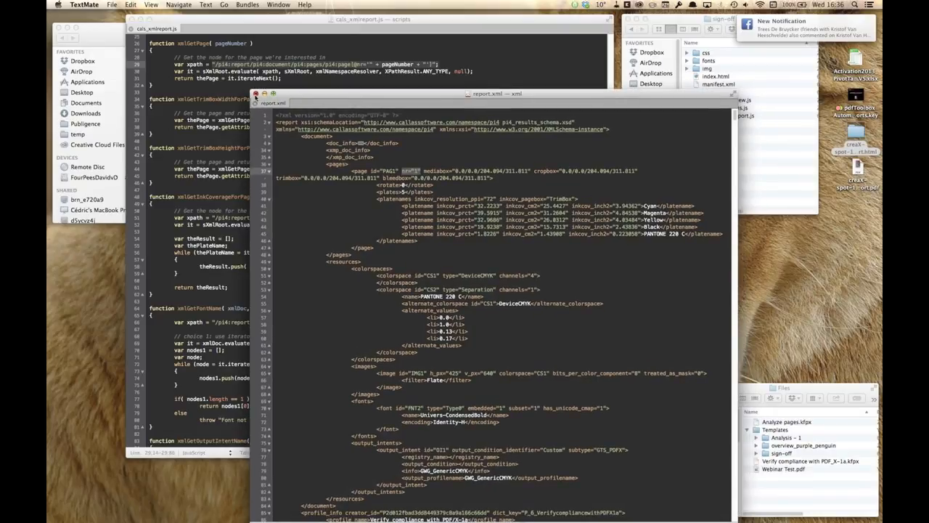
{"action": "left_click", "coordinate": [256, 95]}
{"action": "scroll", "coordinate": [241, 150], "scroll_direction": "up", "scroll_amount": 6}
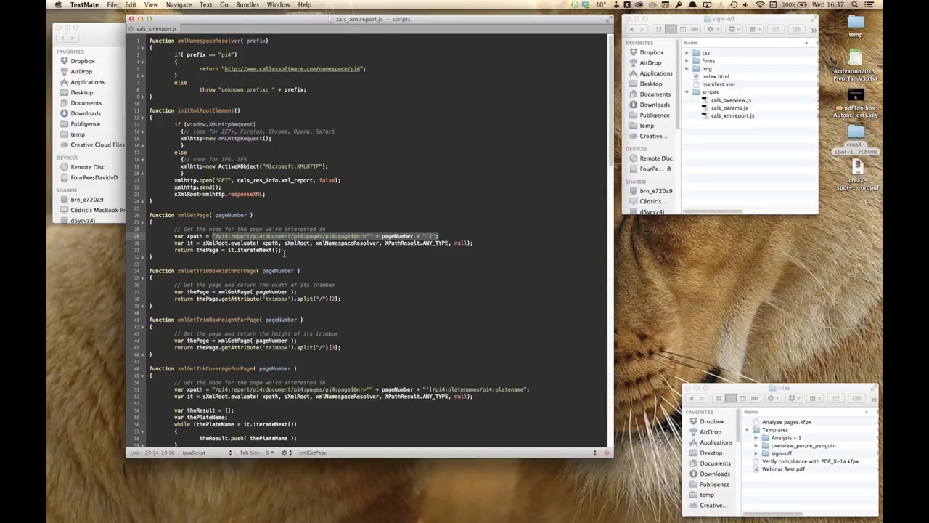
Highlight the whole xmlGetInkCoverageForPage function in cals_xmlreport.js and close the script.
{"action": "scroll", "coordinate": [284, 253], "scroll_direction": "down", "scroll_amount": 8}
{"action": "left_click_drag", "start_coordinate": [274, 195], "coordinate": [272, 298]}
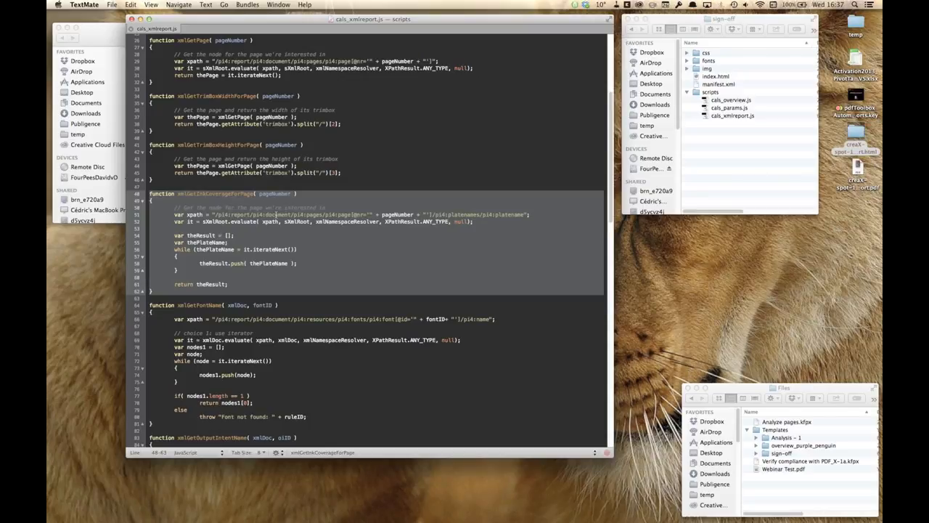
{"action": "left_click", "coordinate": [132, 19]}
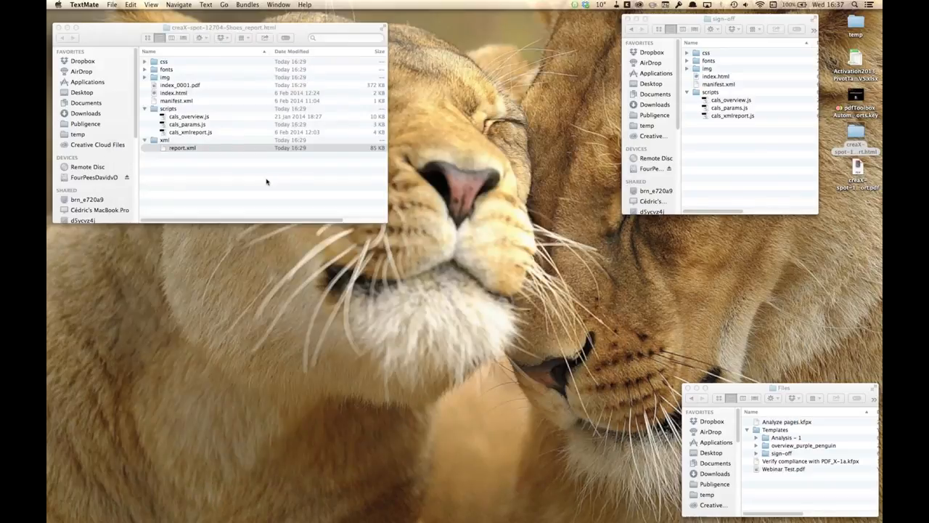
Close the window with the report's temporary files and expand the Analysis - 1 template inside the Templates folder.
{"action": "left_click", "coordinate": [265, 182]}
{"action": "key", "text": "super+w"}
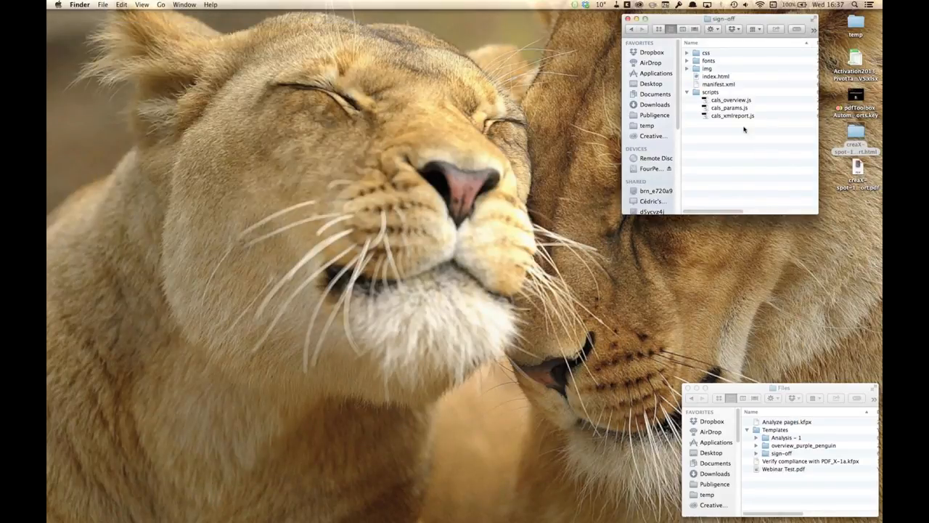
{"action": "key", "text": "super+Up"}
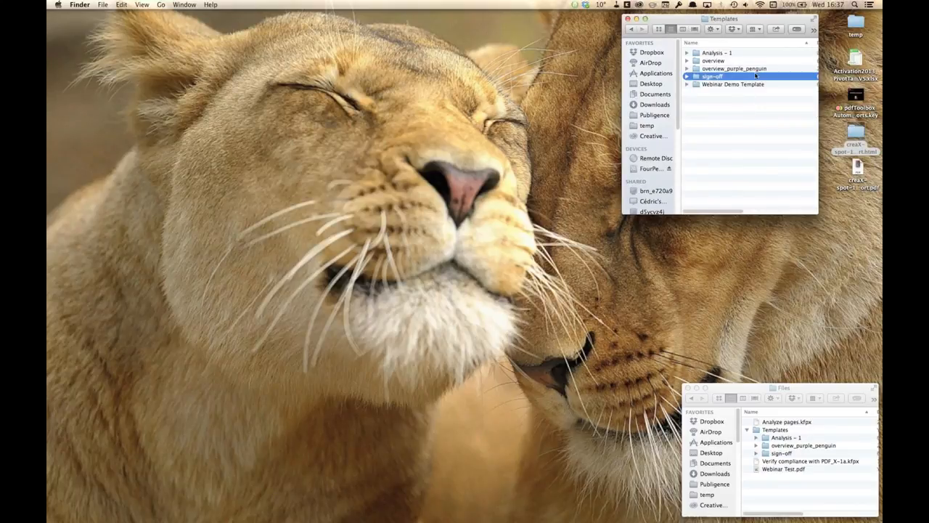
{"action": "left_click", "coordinate": [748, 85]}
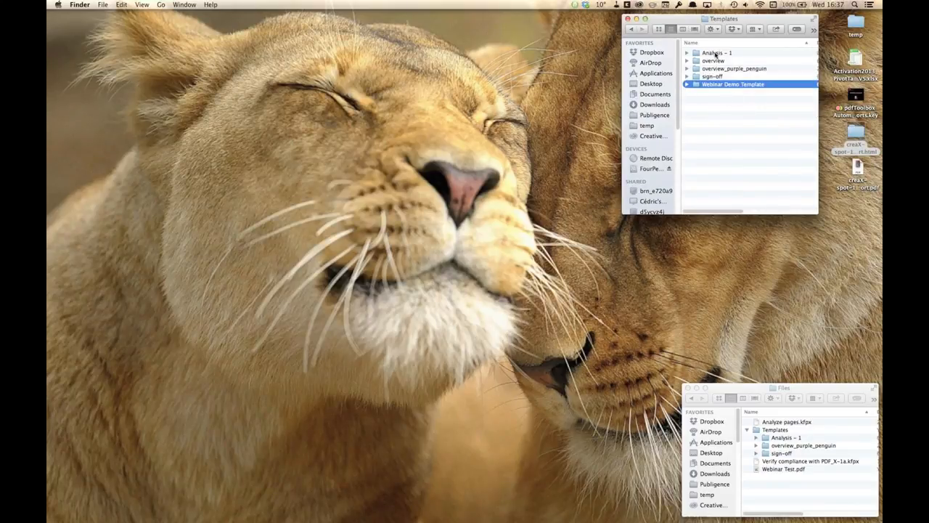
{"action": "left_click", "coordinate": [715, 55]}
{"action": "left_click", "coordinate": [687, 53]}
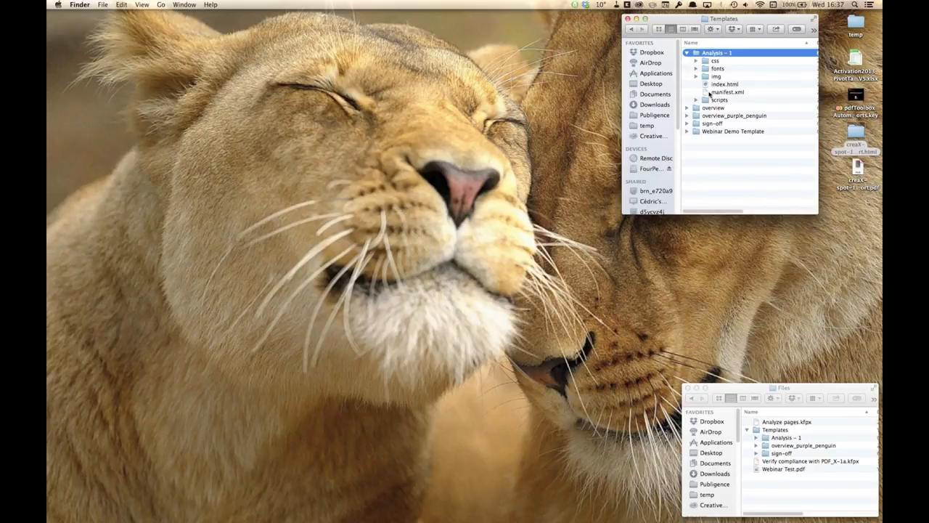
Open the Analysis - 1 template's index.html in TextMate and review its color information and page size summary sections.
{"action": "right_click", "coordinate": [708, 84]}
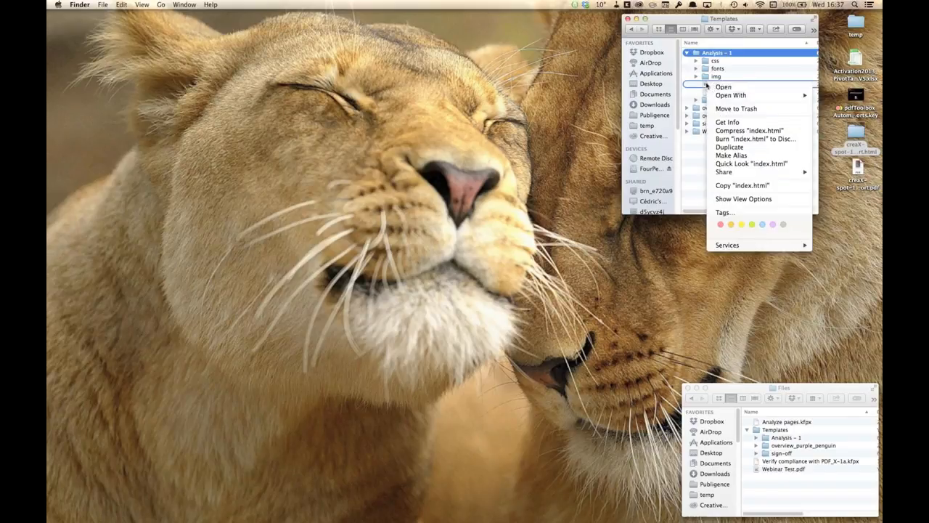
{"action": "mouse_move", "coordinate": [717, 96]}
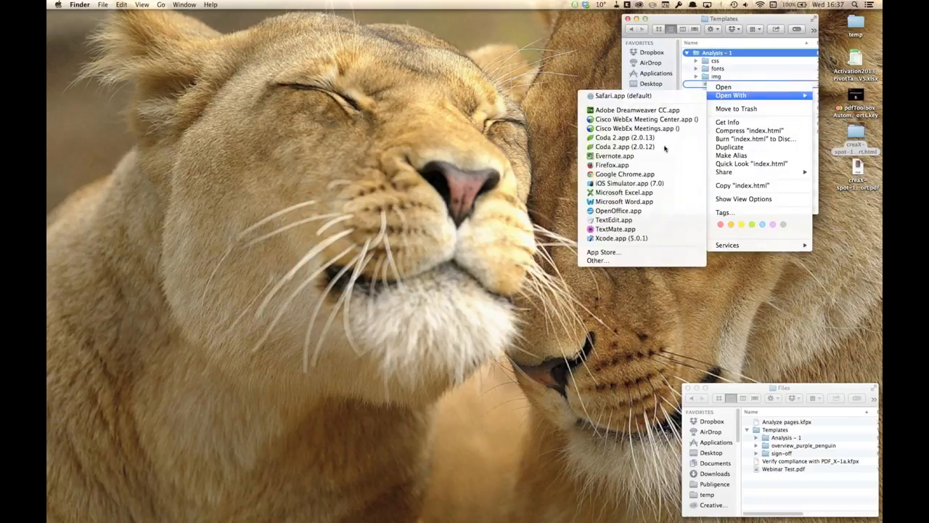
{"action": "left_click", "coordinate": [631, 233]}
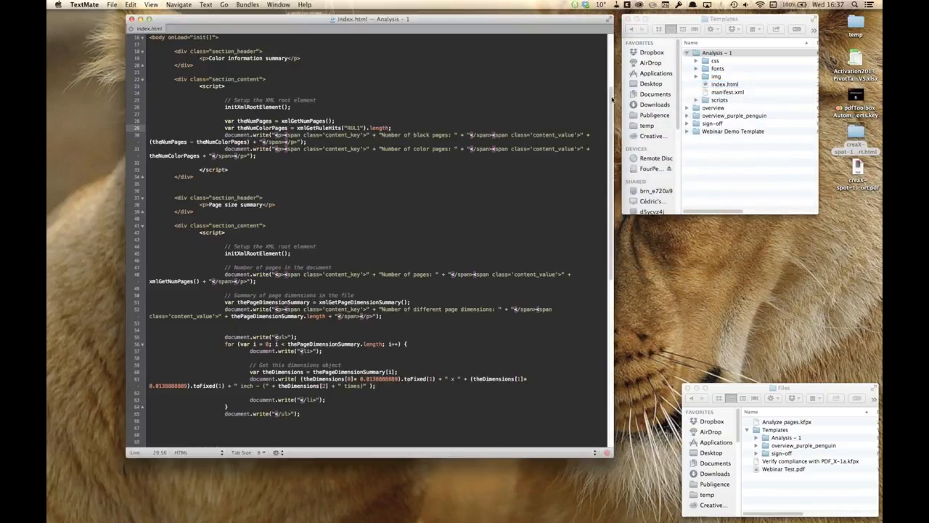
{"action": "mouse_move", "coordinate": [611, 105]}
{"action": "left_mouse_down"}
{"action": "mouse_move", "coordinate": [598, 256]}
{"action": "mouse_move", "coordinate": [619, 95]}
{"action": "left_mouse_up"}
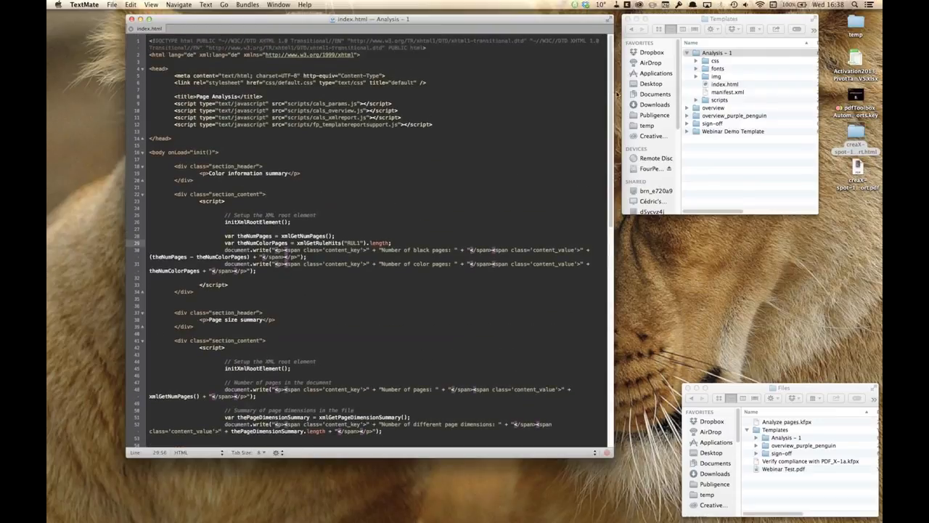
{"action": "scroll", "coordinate": [301, 214], "scroll_direction": "down", "scroll_amount": 5}
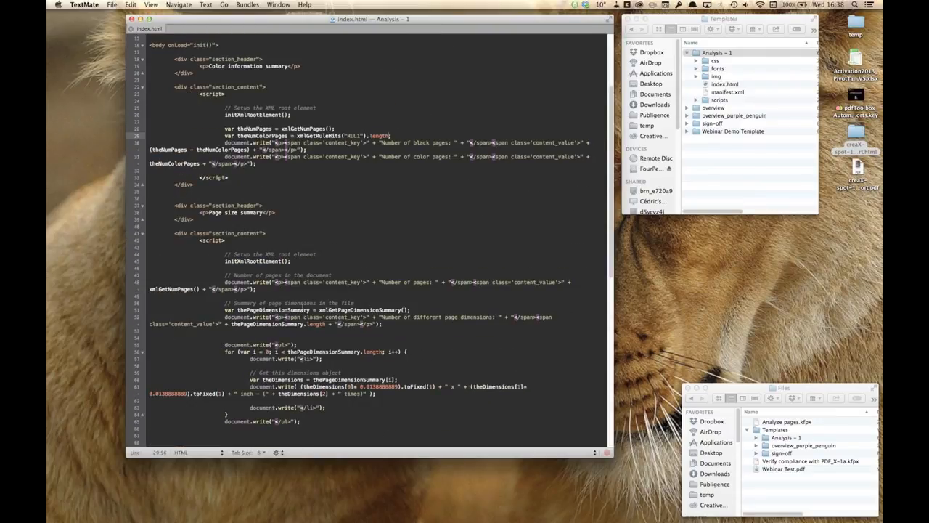
{"action": "scroll", "coordinate": [302, 304], "scroll_direction": "down", "scroll_amount": 5}
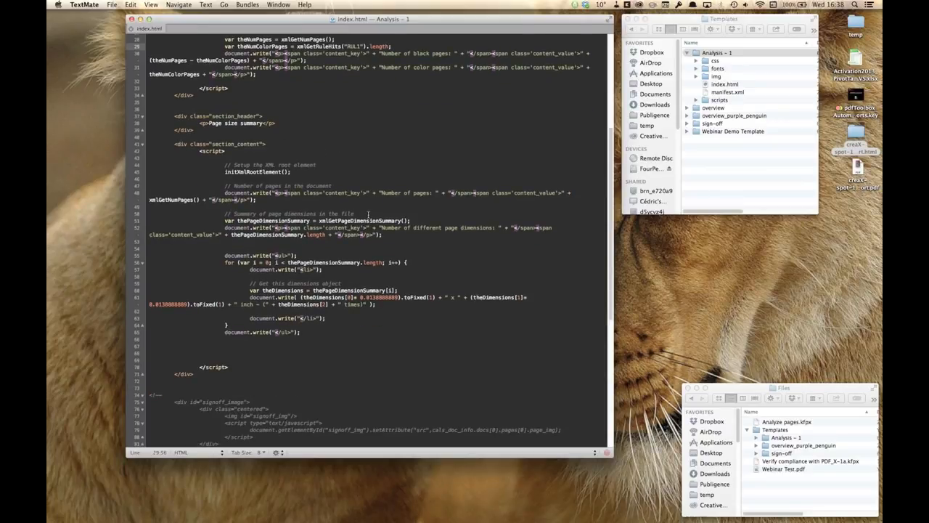
{"action": "scroll", "coordinate": [290, 217], "scroll_direction": "up", "scroll_amount": 10}
Expand the Analysis - 1 scripts folder and open fp_templatereportsupport.js in TextMate.
{"action": "left_click", "coordinate": [698, 99]}
{"action": "left_click", "coordinate": [698, 100]}
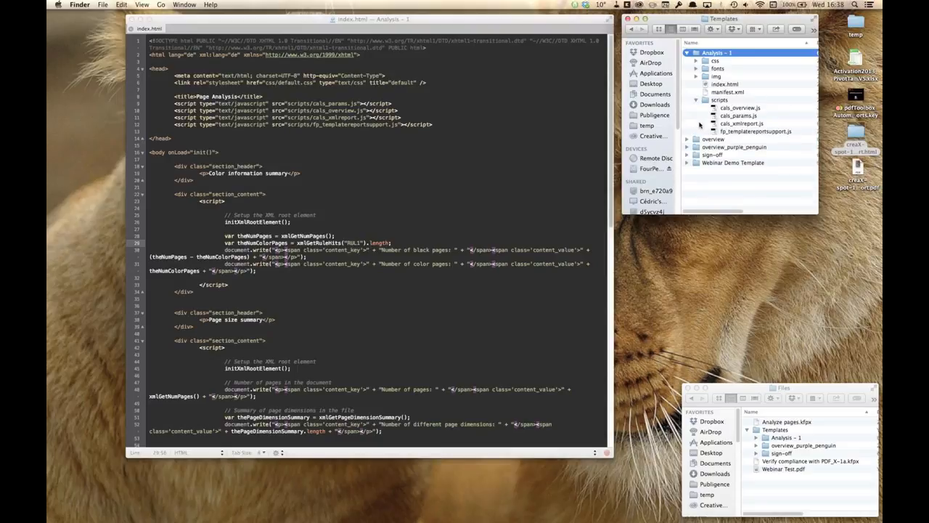
{"action": "right_click", "coordinate": [744, 133]}
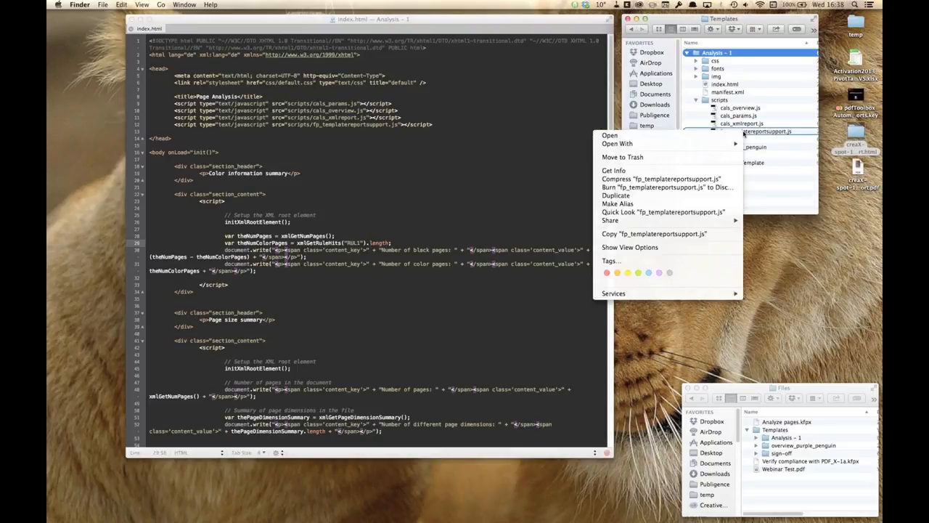
{"action": "mouse_move", "coordinate": [718, 143]}
{"action": "left_click", "coordinate": [494, 272]}
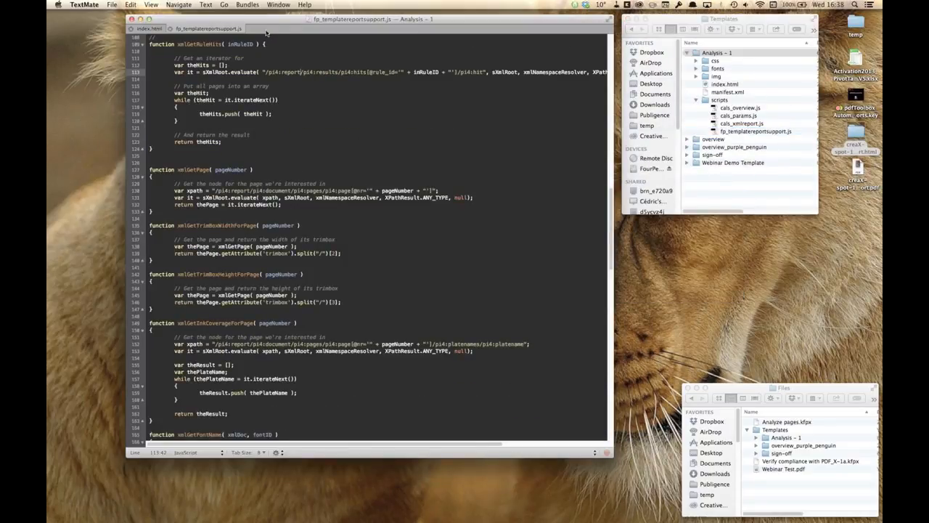
Review the page-counting and page-dimension functions in fp_templatereportsupport.js and highlight the whole xmlGetRuleHits function.
{"action": "left_click_drag", "start_coordinate": [265, 23], "coordinate": [259, 20]}
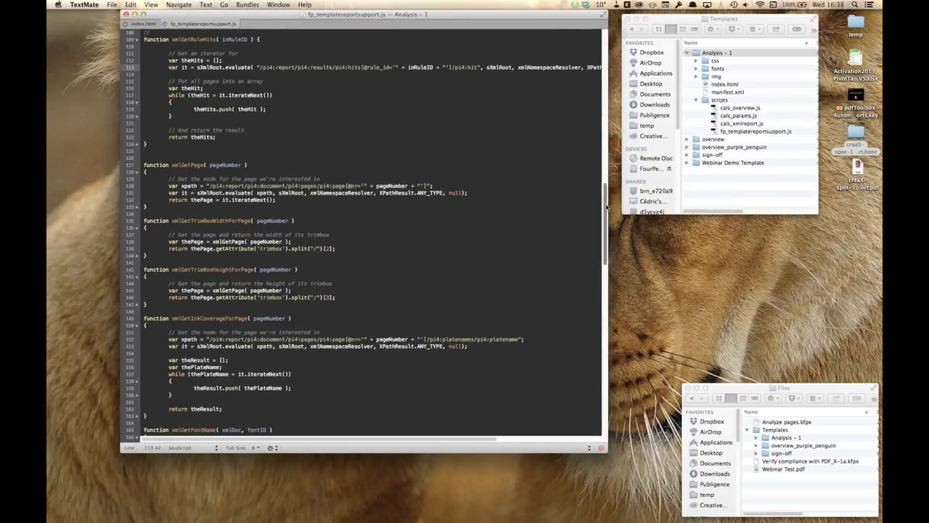
{"action": "left_click_drag", "start_coordinate": [606, 208], "coordinate": [598, 86]}
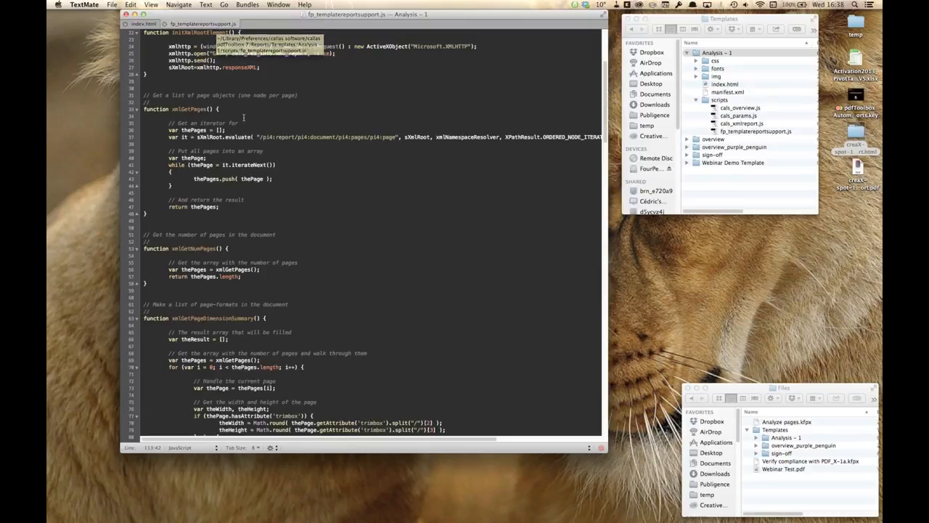
{"action": "scroll", "coordinate": [602, 145], "scroll_direction": "down", "scroll_amount": 10}
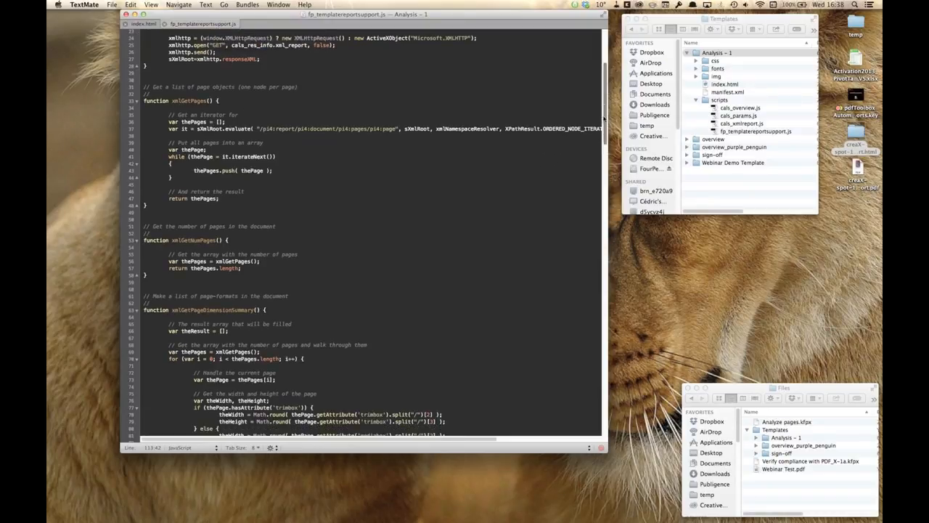
{"action": "scroll", "coordinate": [602, 149], "scroll_direction": "down", "scroll_amount": 4}
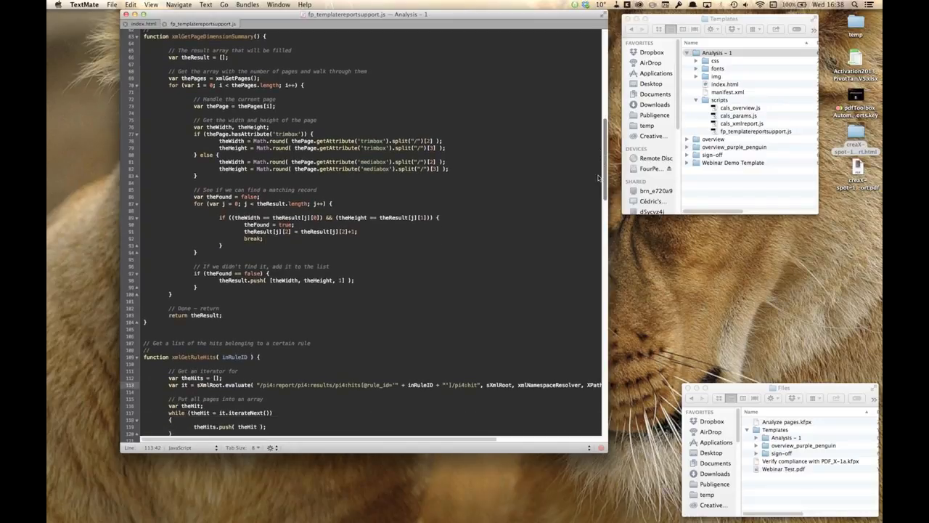
{"action": "left_click_drag", "start_coordinate": [601, 164], "coordinate": [588, 229]}
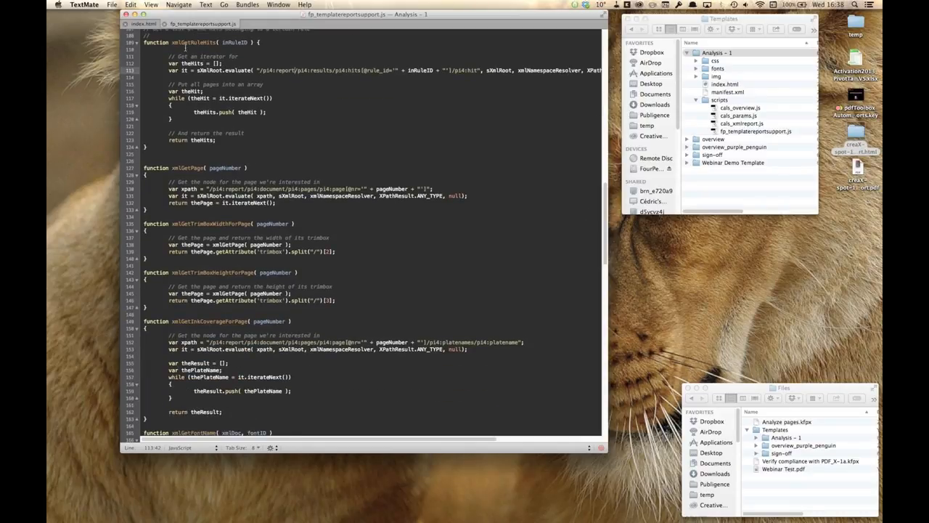
{"action": "left_click_drag", "start_coordinate": [185, 42], "coordinate": [187, 149]}
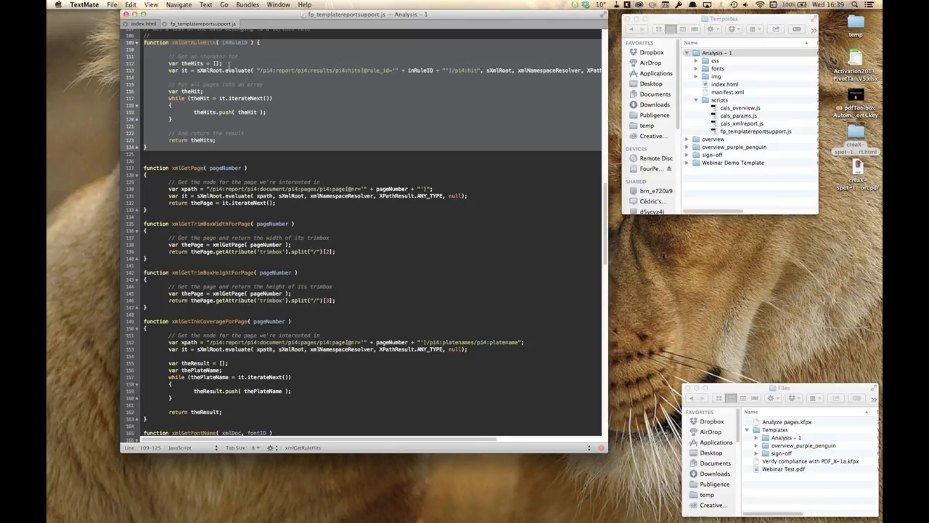
Close fp_templatereportsupport.js and index.html, and switch to callas pdfToolbox.
{"action": "left_click", "coordinate": [164, 24]}
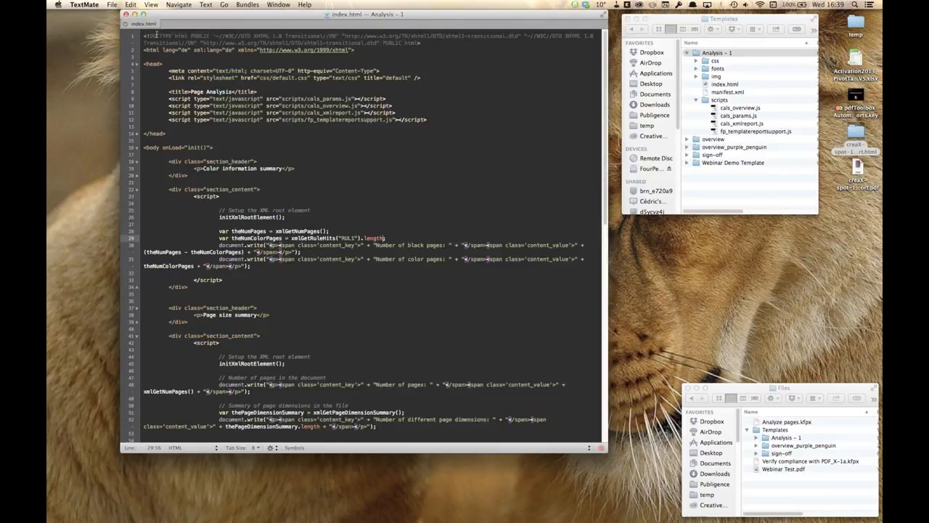
{"action": "left_click", "coordinate": [126, 14]}
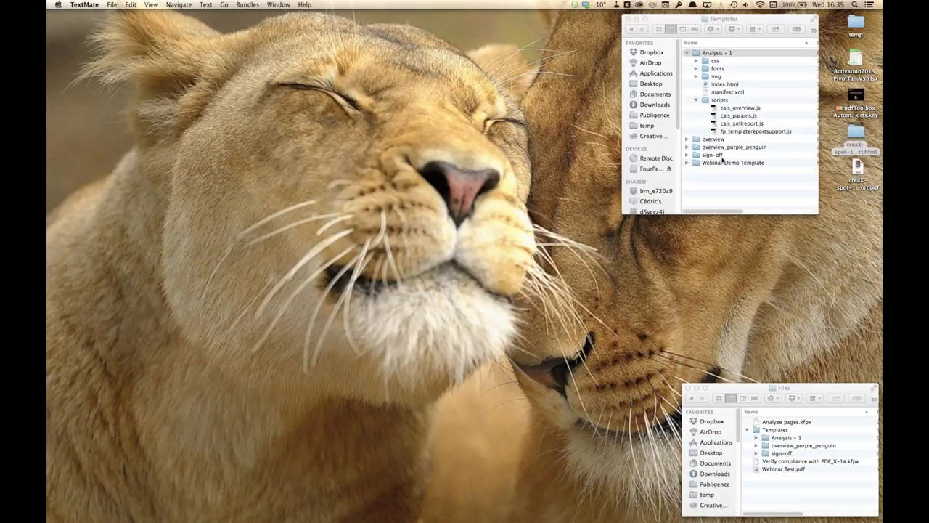
{"action": "key", "text": "super+Tab"}
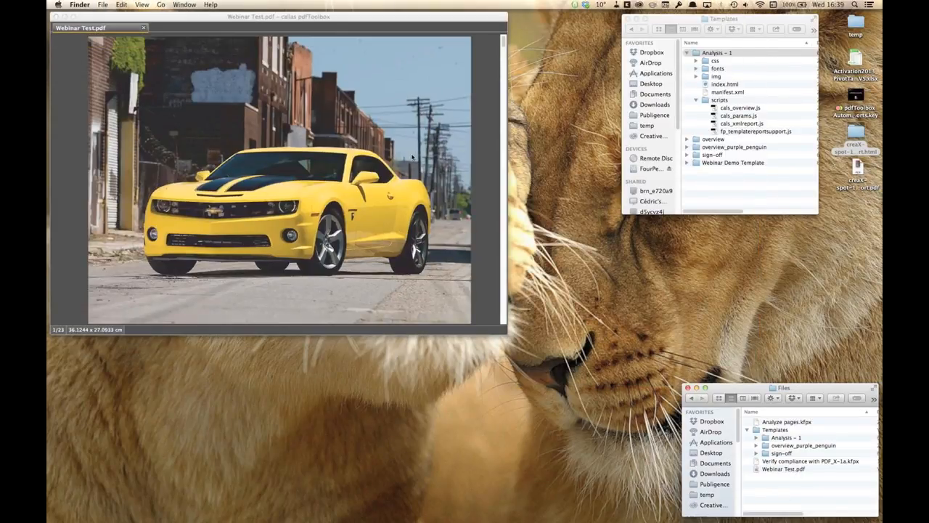
Look through the pages of Webinar Test.pdf and return to its first page.
{"action": "scroll", "coordinate": [383, 135], "scroll_direction": "down", "scroll_amount": 3}
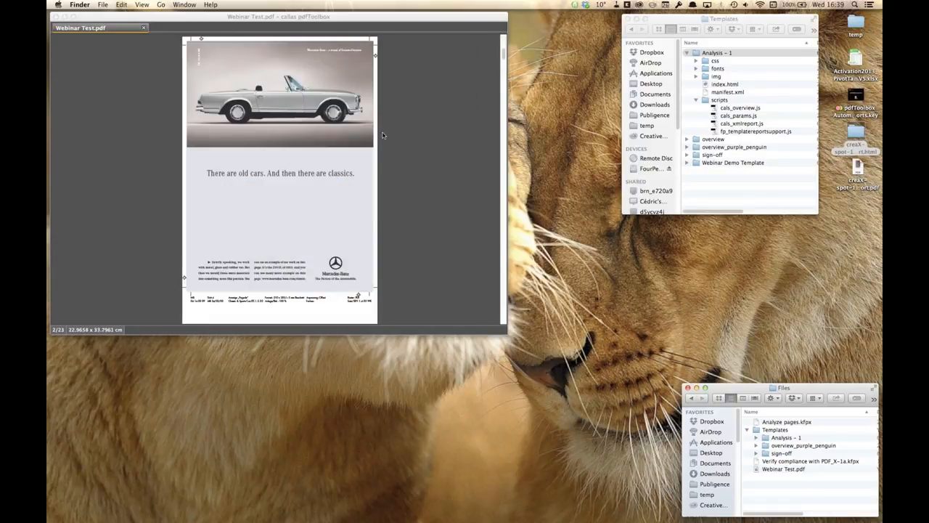
{"action": "scroll", "coordinate": [383, 135], "scroll_direction": "down", "scroll_amount": 3}
{"action": "scroll", "coordinate": [383, 135], "scroll_direction": "down", "scroll_amount": 3}
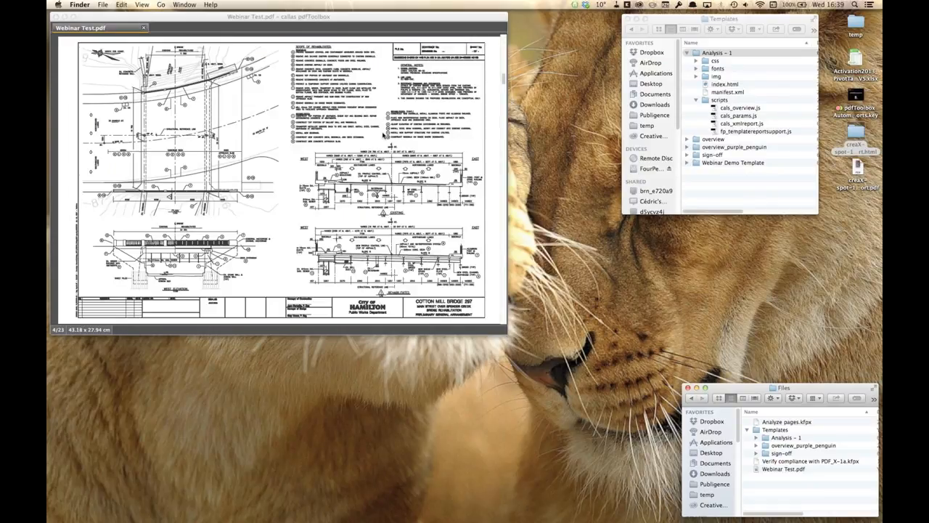
{"action": "scroll", "coordinate": [383, 135], "scroll_direction": "down", "scroll_amount": 10}
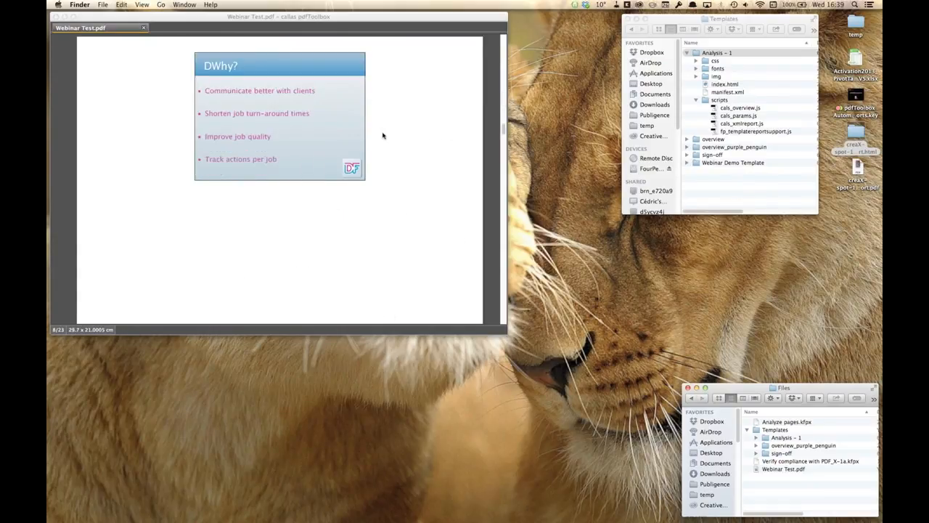
{"action": "scroll", "coordinate": [383, 135], "scroll_direction": "down", "scroll_amount": 10}
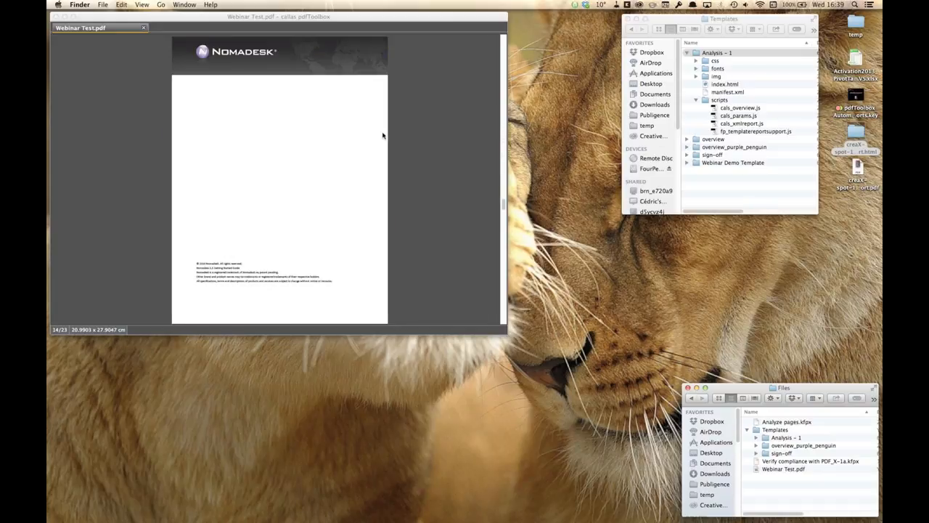
{"action": "scroll", "coordinate": [383, 135], "scroll_direction": "up", "scroll_amount": 15}
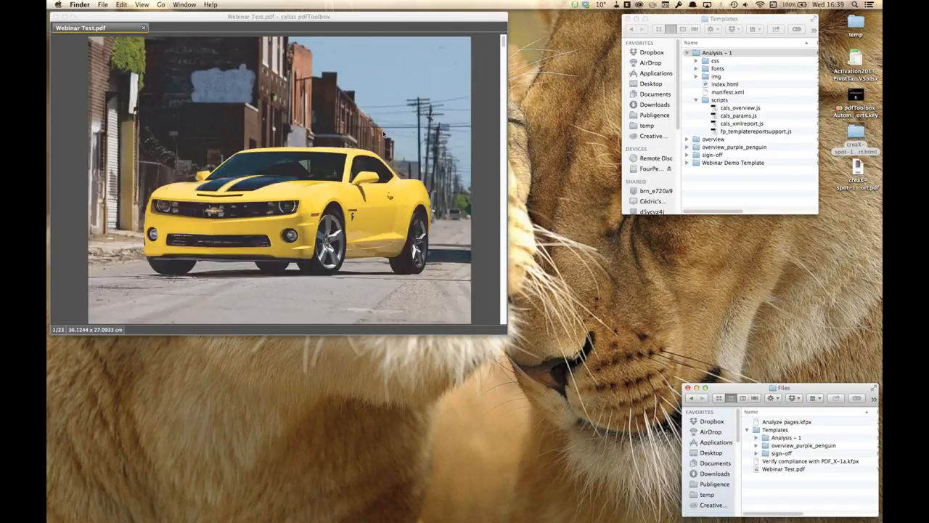
{"action": "scroll", "coordinate": [403, 73], "scroll_direction": "up", "scroll_amount": 3}
Run the DvD - Analyze pages profile from Professional Services on Webinar Test.pdf with analysis and fixes.
{"action": "left_click", "coordinate": [430, 114]}
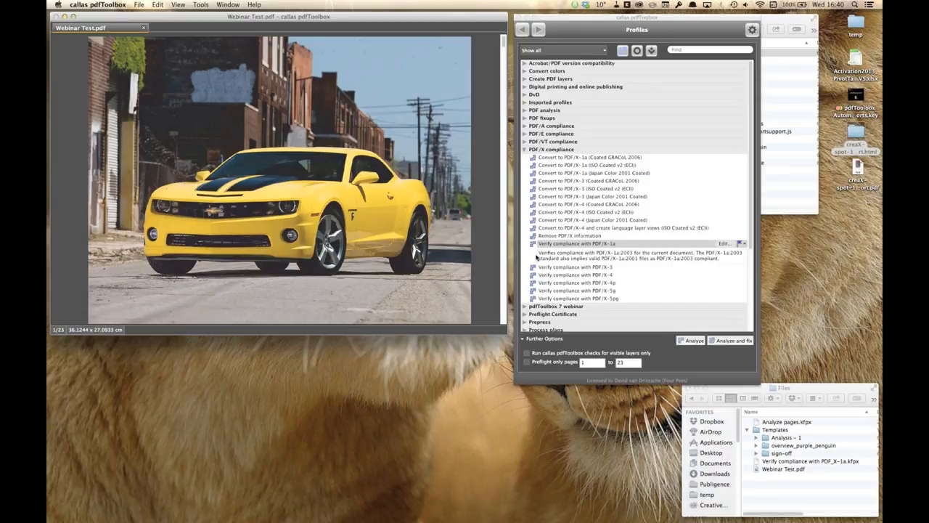
{"action": "scroll", "coordinate": [594, 278], "scroll_direction": "down", "scroll_amount": 5}
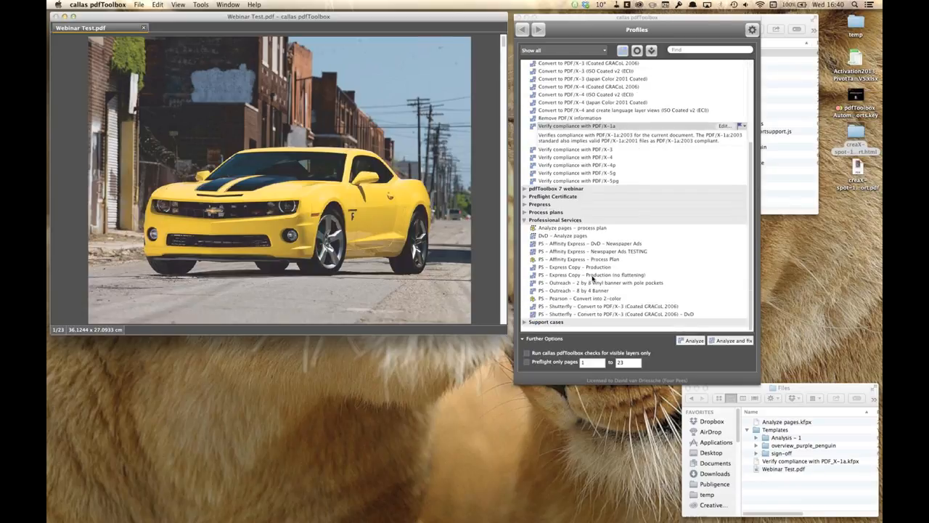
{"action": "left_click", "coordinate": [570, 236]}
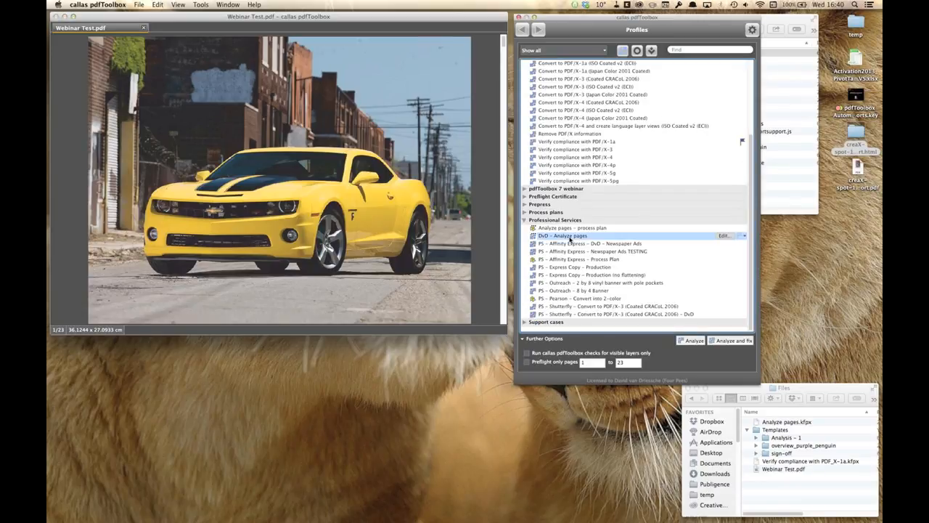
{"action": "left_click", "coordinate": [732, 340]}
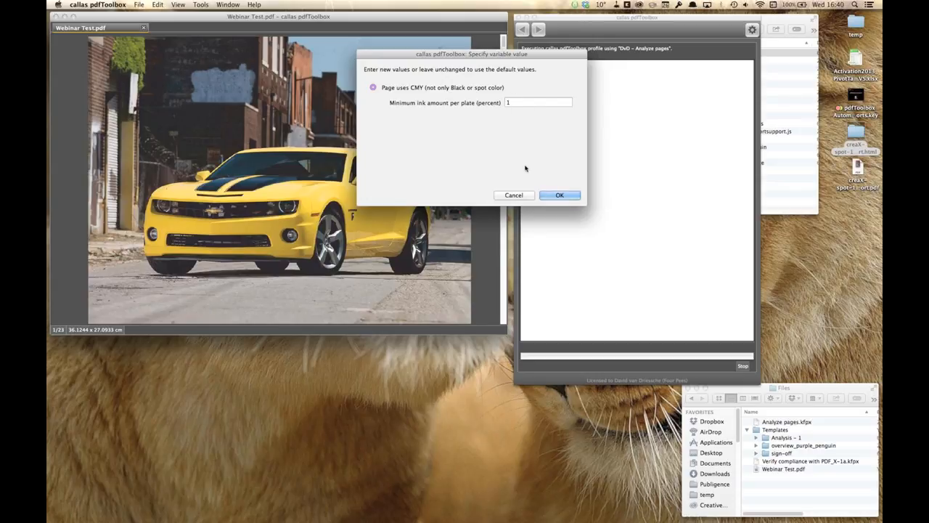
Accept the minimum ink amount of 1 percent per plate and save the processed file as Webinar Test.pdf on the Desktop.
{"action": "left_click", "coordinate": [553, 196]}
{"action": "left_click", "coordinate": [318, 178]}
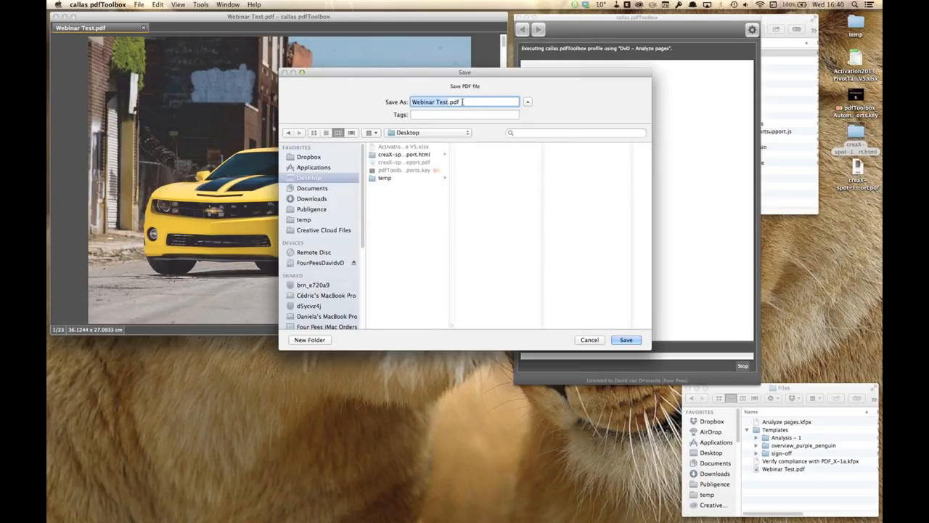
{"action": "key", "text": "Return"}
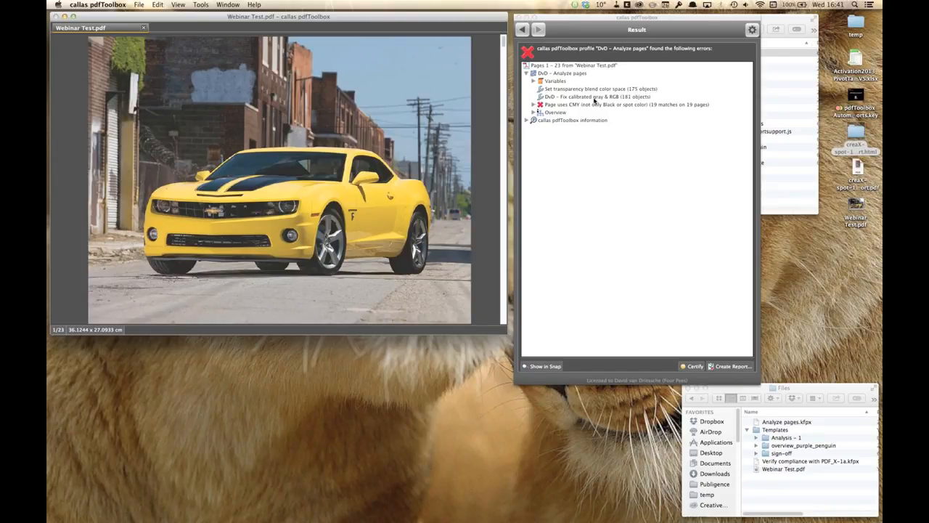
Create a custom template-based PDF report of the analysis result and save it as Webinar Test_report.pdf on the Desktop.
{"action": "left_click", "coordinate": [730, 366]}
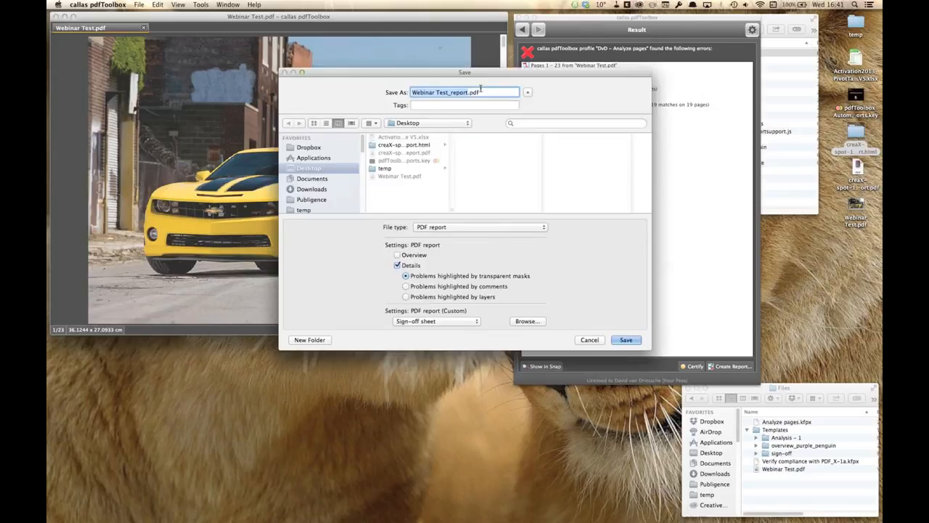
{"action": "left_click_drag", "start_coordinate": [482, 73], "coordinate": [387, 16]}
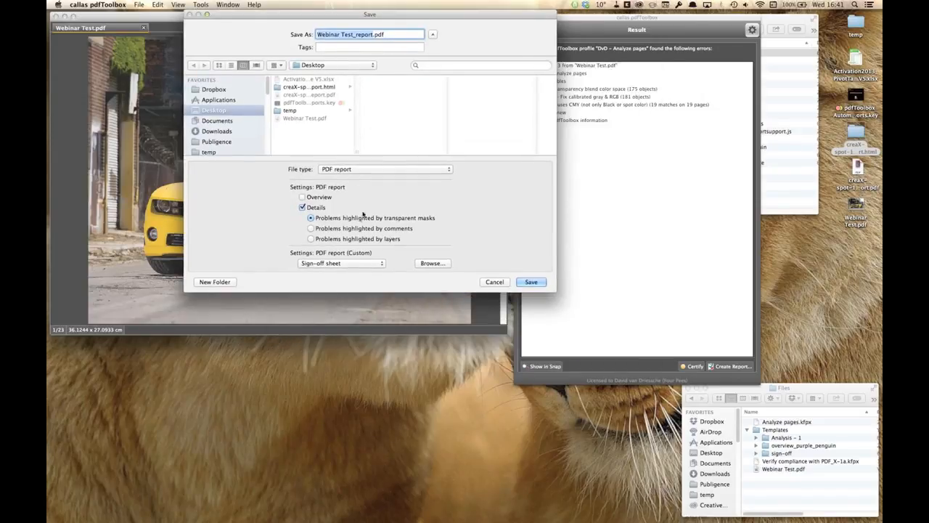
{"action": "left_click", "coordinate": [374, 169]}
{"action": "left_click", "coordinate": [370, 178]}
{"action": "left_click", "coordinate": [355, 264]}
{"action": "left_click", "coordinate": [353, 240]}
{"action": "left_click", "coordinate": [532, 282]}
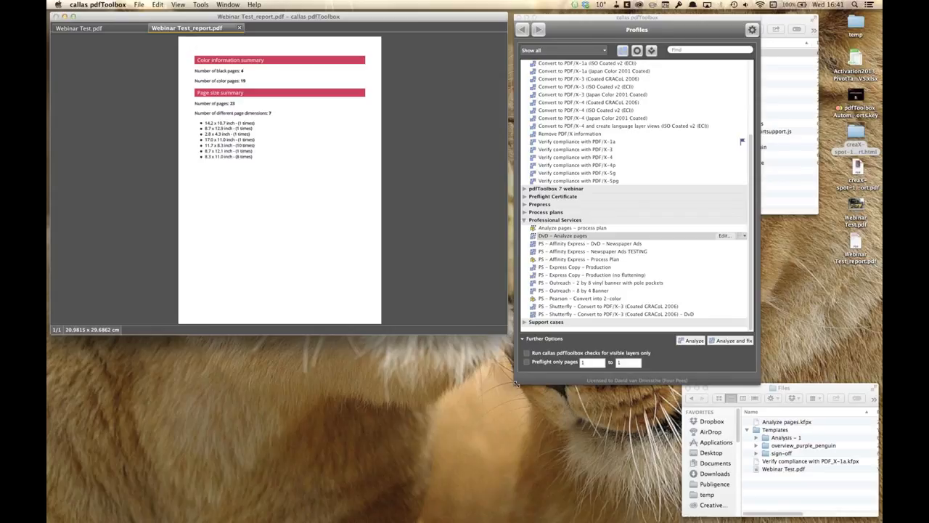
Enlarge the document window to view the whole report page and close the Profiles window.
{"action": "left_click_drag", "start_coordinate": [515, 382], "coordinate": [618, 516]}
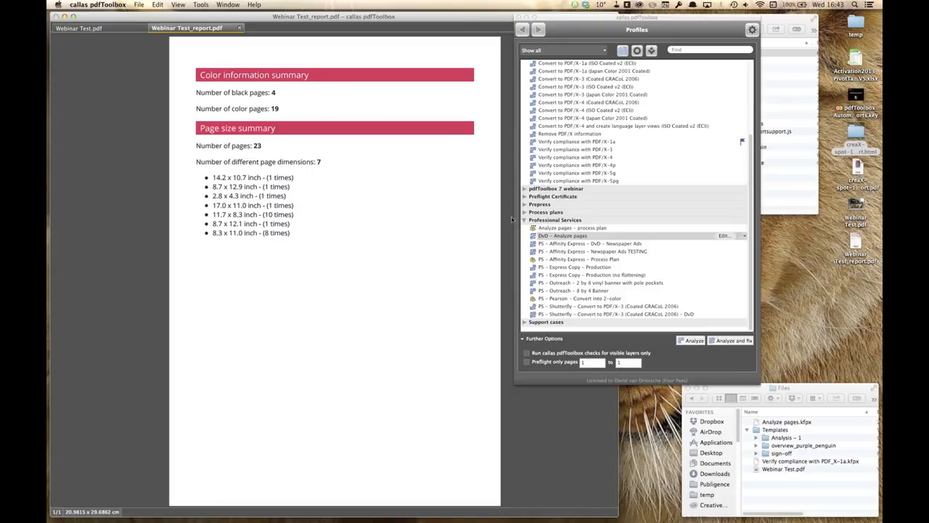
{"action": "left_click", "coordinate": [519, 16]}
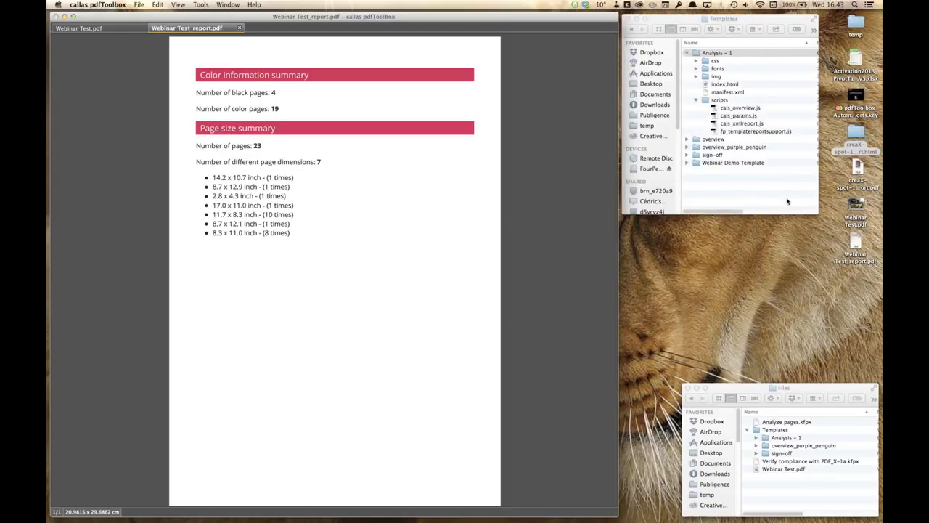
Open index.html from the Analysis - 1 template folder in TextMate and move its window aside.
{"action": "left_click", "coordinate": [787, 201]}
{"action": "right_click", "coordinate": [729, 85]}
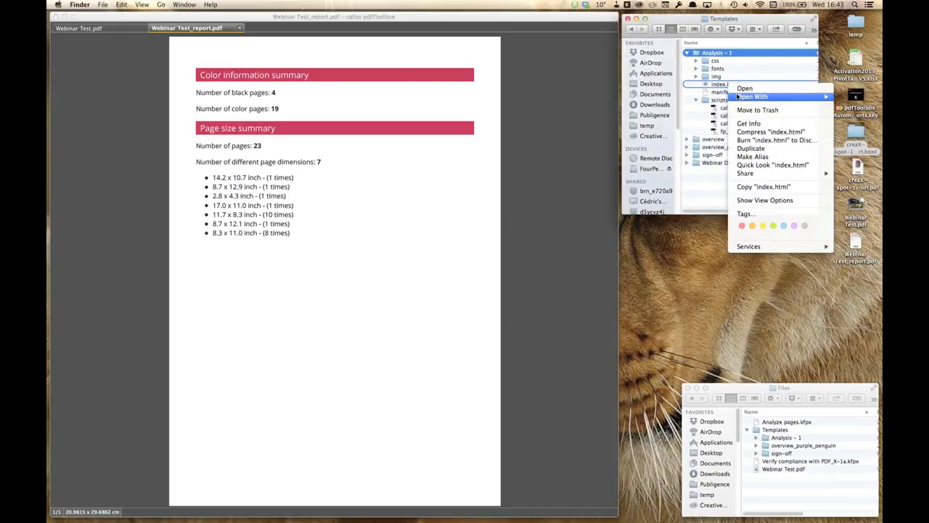
{"action": "mouse_move", "coordinate": [737, 96]}
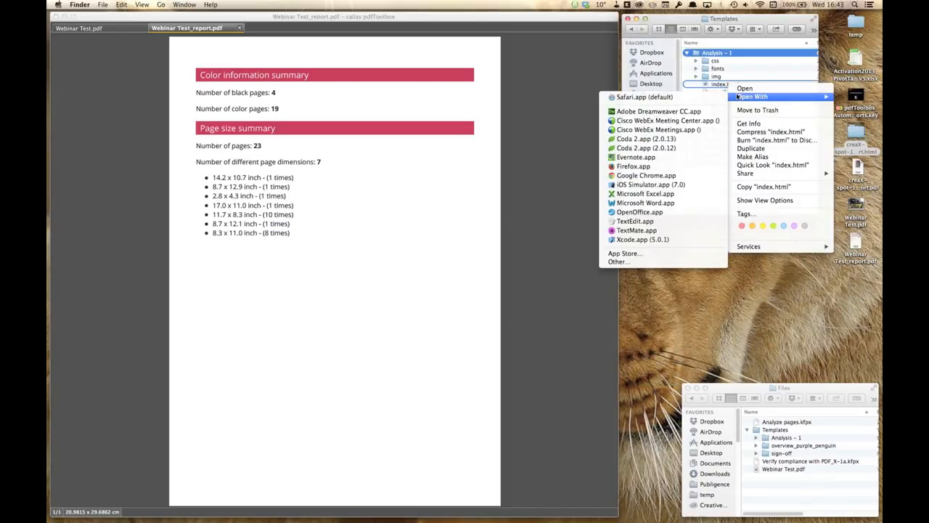
{"action": "left_click", "coordinate": [673, 231]}
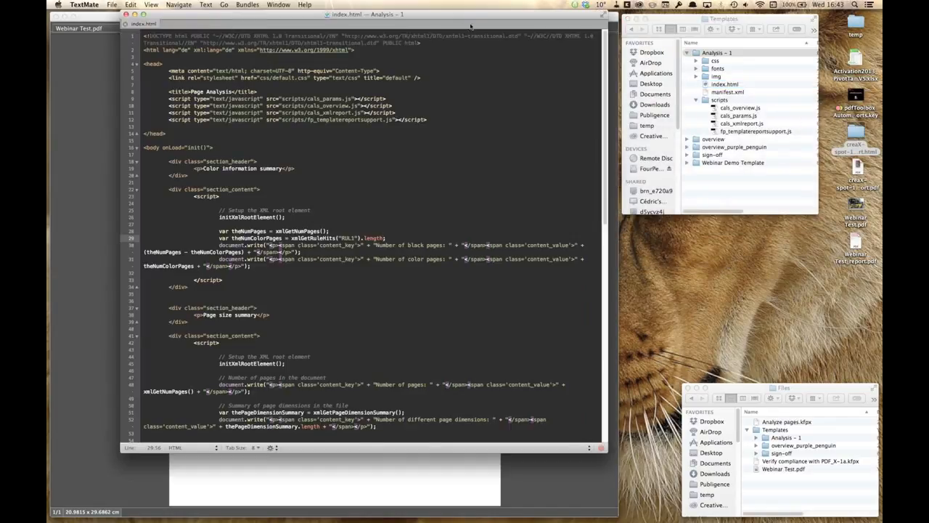
{"action": "left_click_drag", "start_coordinate": [500, 10], "coordinate": [559, 10]}
Examine how the color summary script in index.html uses initXmlRootElement, xmlGetNumPages, xmlGetRuleHits and document.write to output the page counts.
{"action": "scroll", "coordinate": [445, 209], "scroll_direction": "down", "scroll_amount": 5}
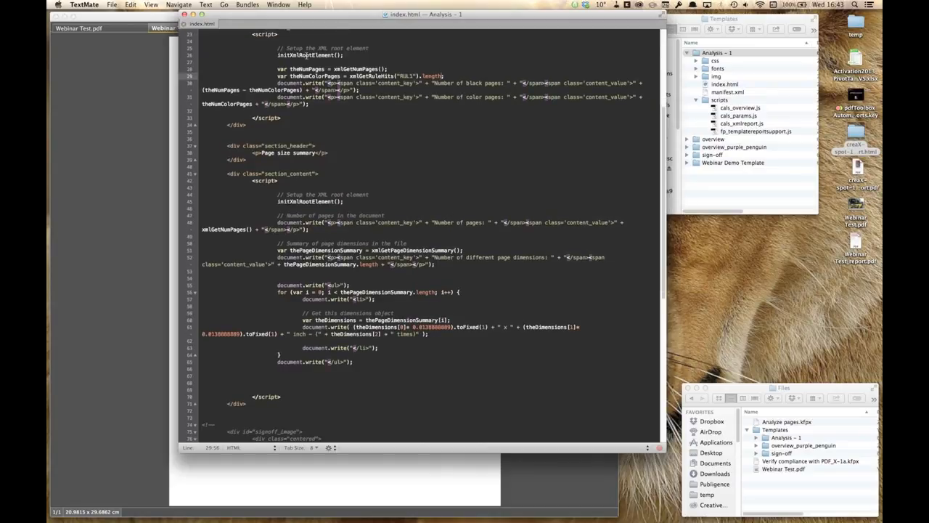
{"action": "left_click", "coordinate": [306, 55]}
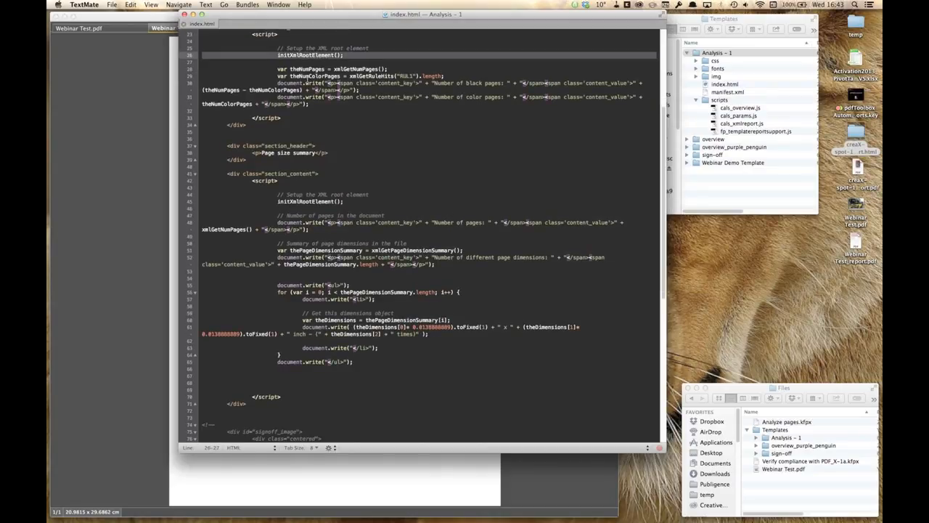
{"action": "double_click", "coordinate": [355, 69]}
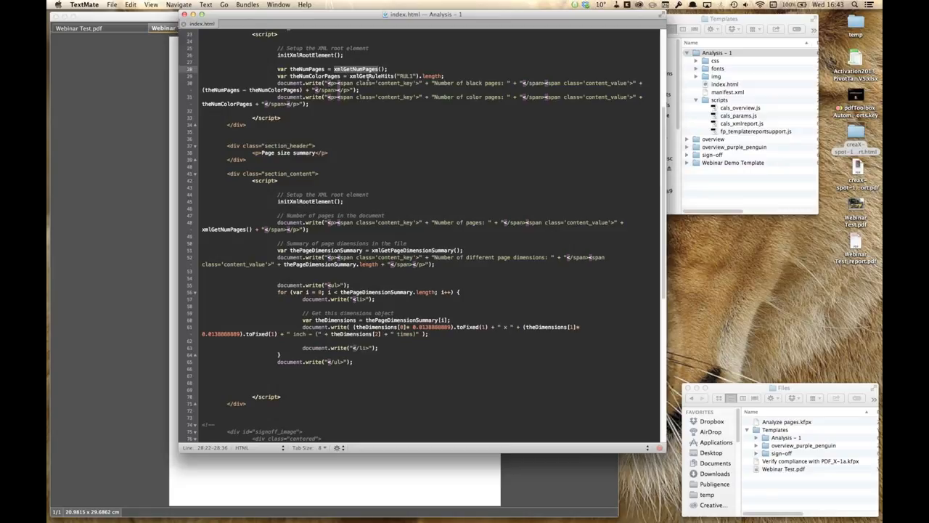
{"action": "left_click", "coordinate": [368, 76]}
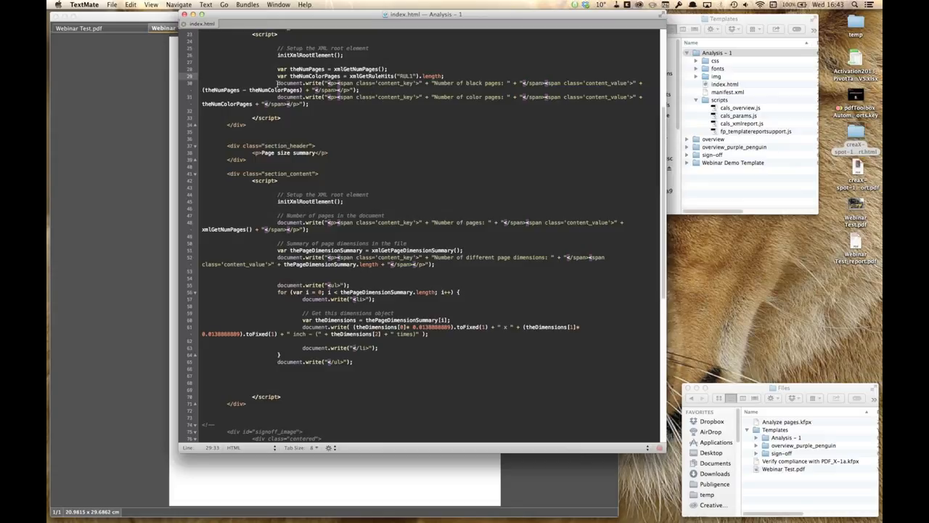
{"action": "left_click_drag", "start_coordinate": [278, 82], "coordinate": [325, 84]}
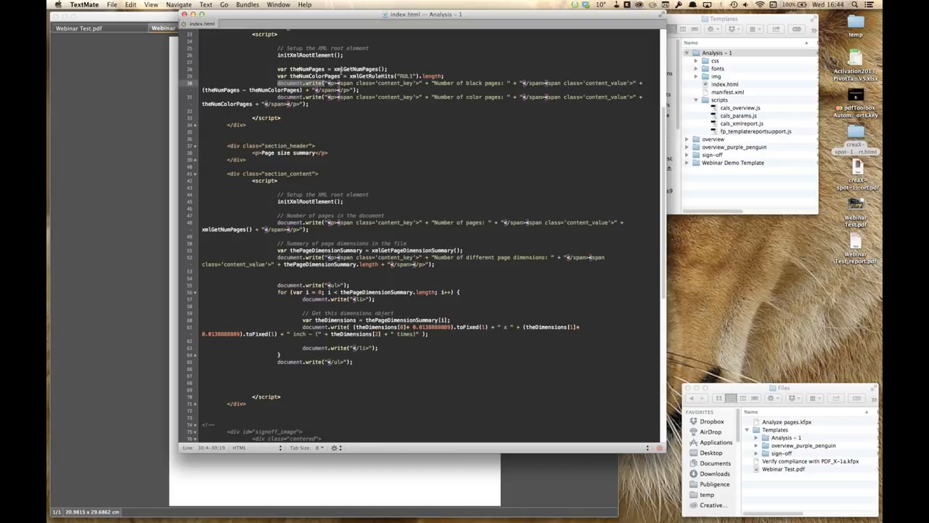
{"action": "double_click", "coordinate": [355, 68]}
{"action": "double_click", "coordinate": [369, 75]}
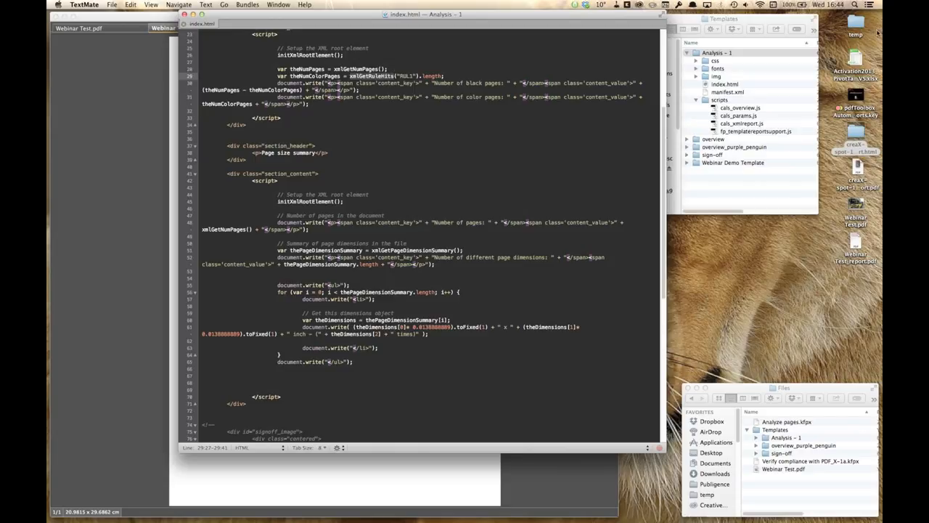
{"action": "left_click", "coordinate": [625, 96]}
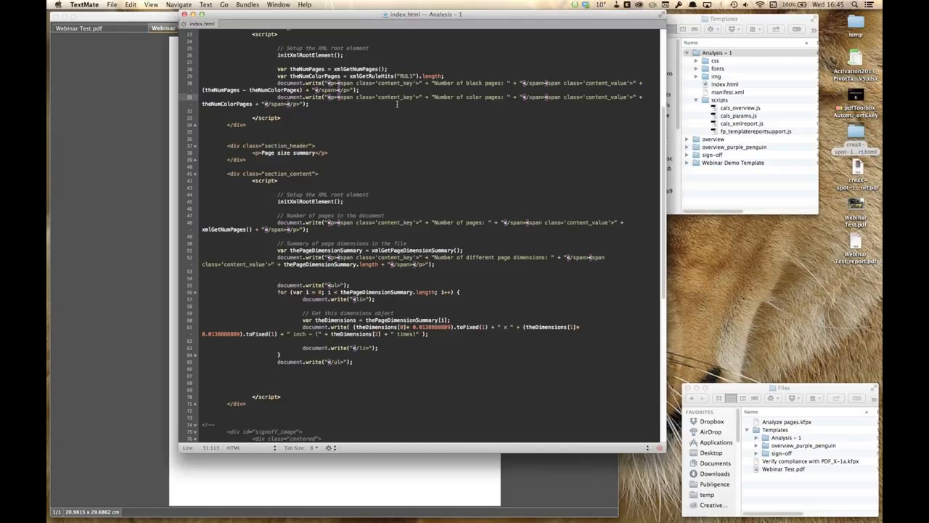
Quit TextMate and collapse the Analysis - 1 folder in the Templates window.
{"action": "left_click", "coordinate": [90, 5]}
{"action": "left_click", "coordinate": [122, 91]}
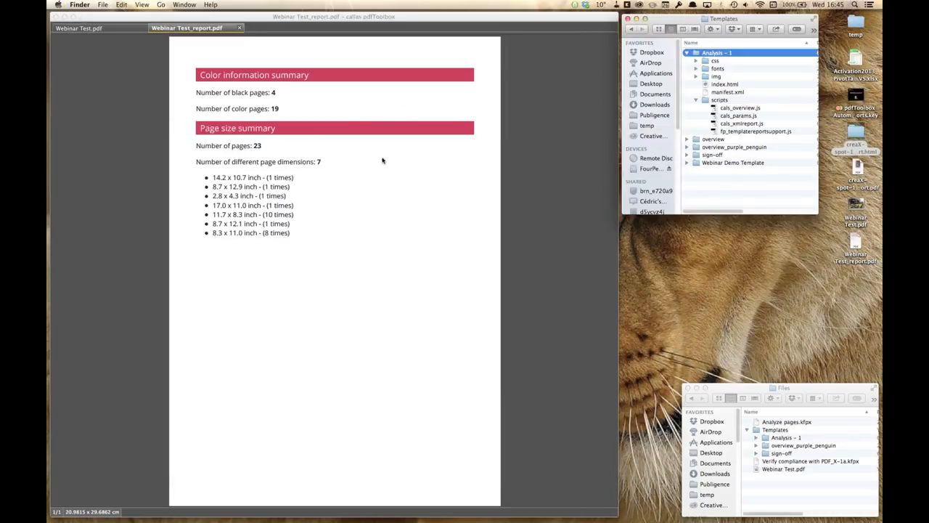
{"action": "left_click", "coordinate": [687, 54]}
Switch to callas pdfToolbox, close Webinar Test_report.pdf and hide the application.
{"action": "left_click", "coordinate": [563, 89]}
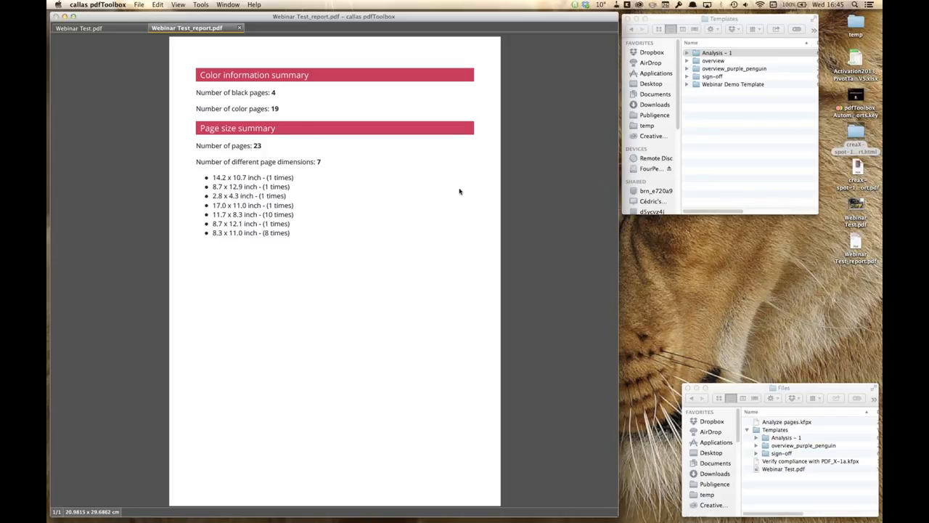
{"action": "left_click", "coordinate": [238, 27]}
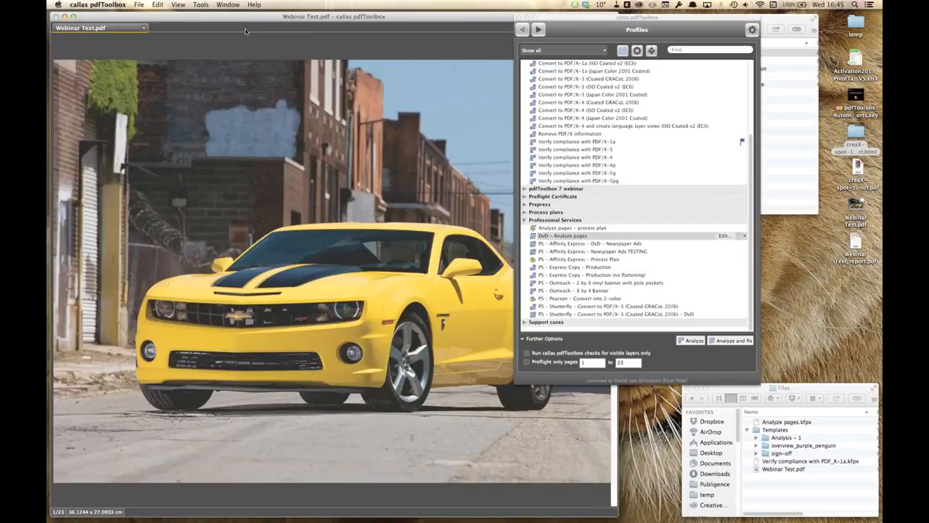
{"action": "key", "text": "super+h"}
Switch to Keynote, show the closing Thanks! Questions? slide and return to the Agenda slide.
{"action": "key", "text": "super+Tab"}
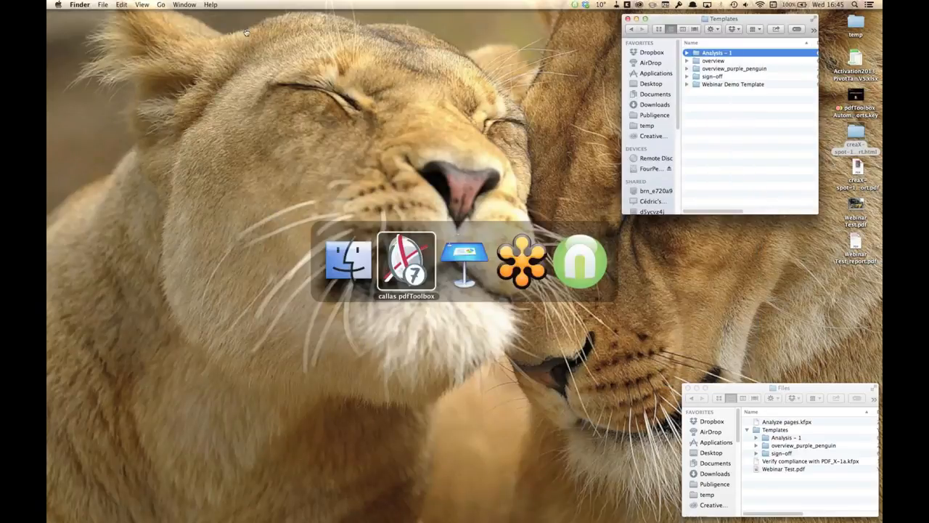
{"action": "left_click", "coordinate": [454, 258]}
{"action": "left_click", "coordinate": [116, 389]}
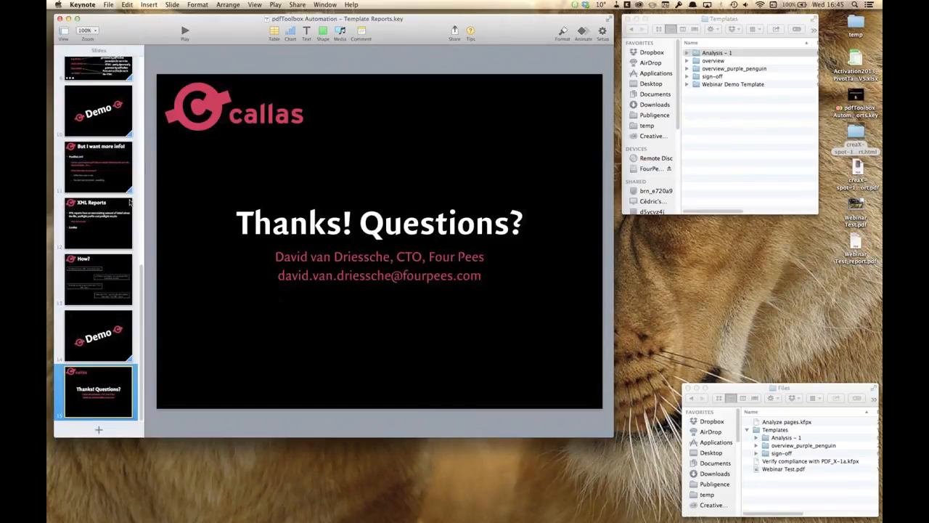
{"action": "scroll", "coordinate": [115, 145], "scroll_direction": "up", "scroll_amount": 10}
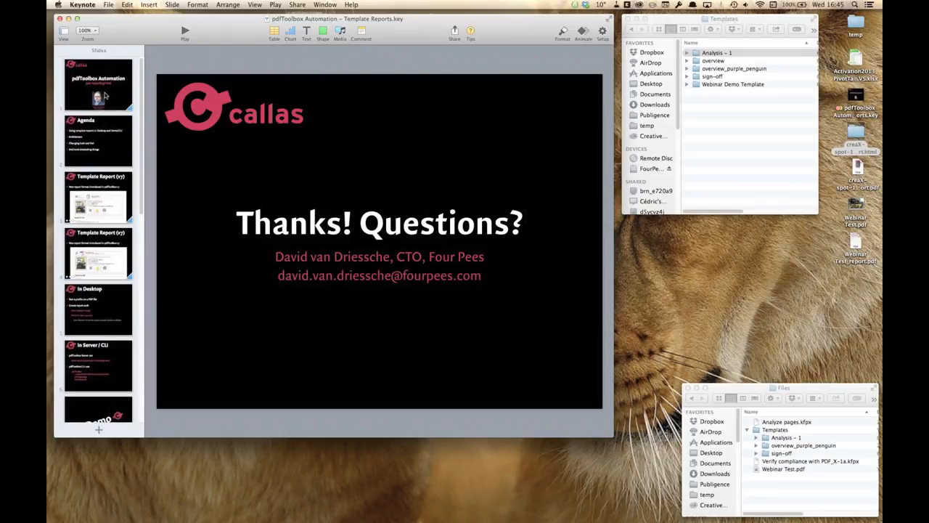
{"action": "left_click", "coordinate": [113, 142]}
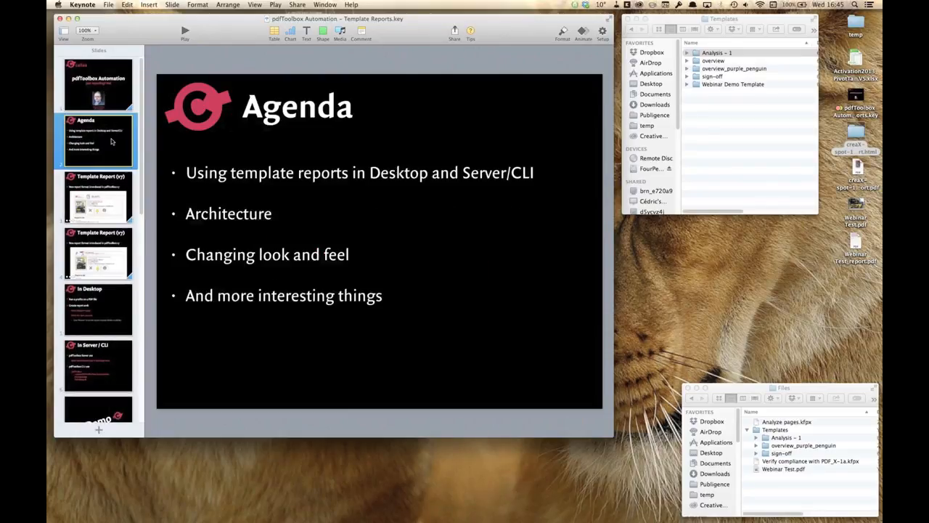